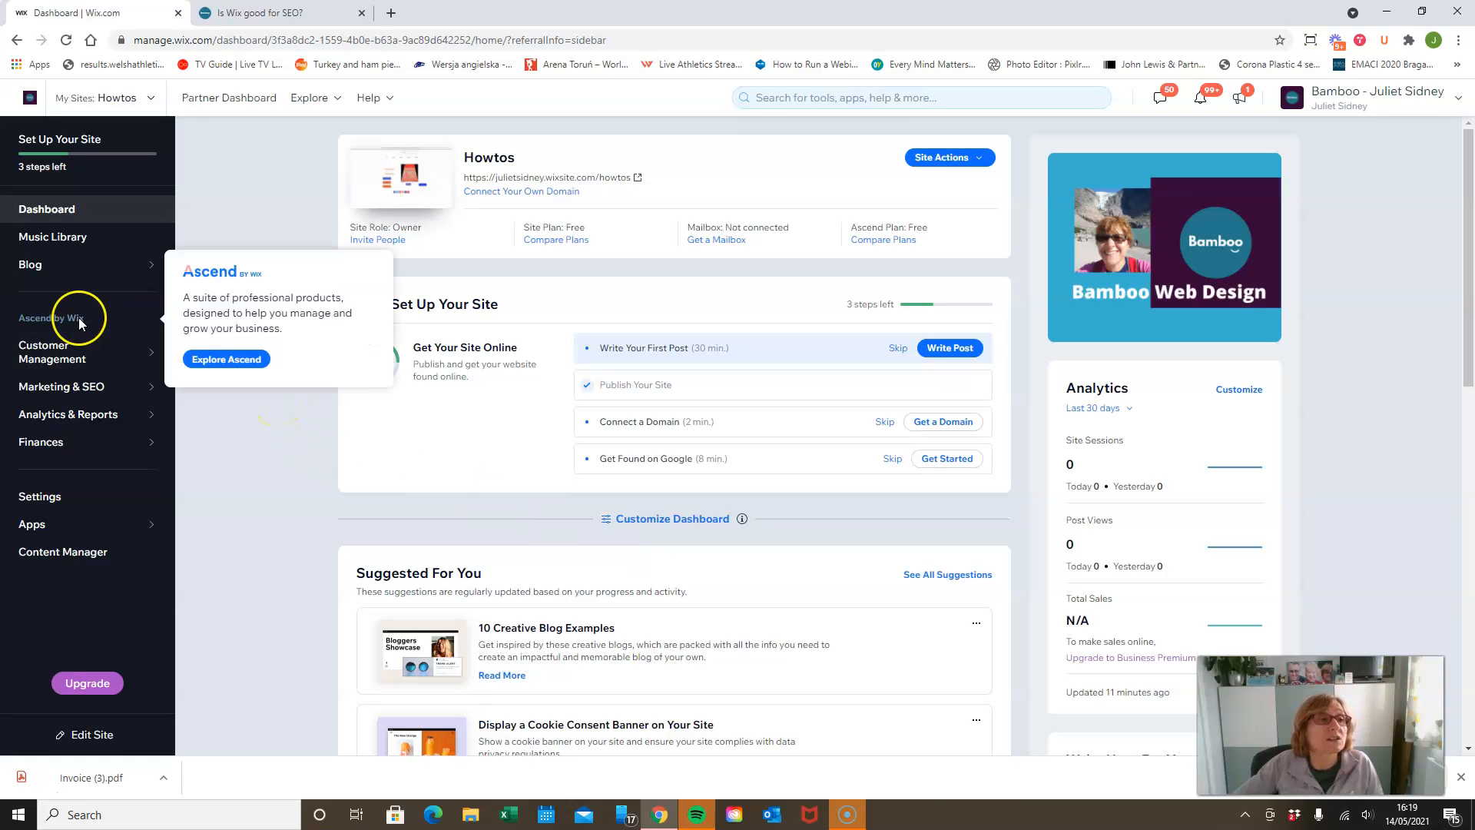
Open the blog section of the Howtos site to manage its posts.
mouse_move(42, 275)
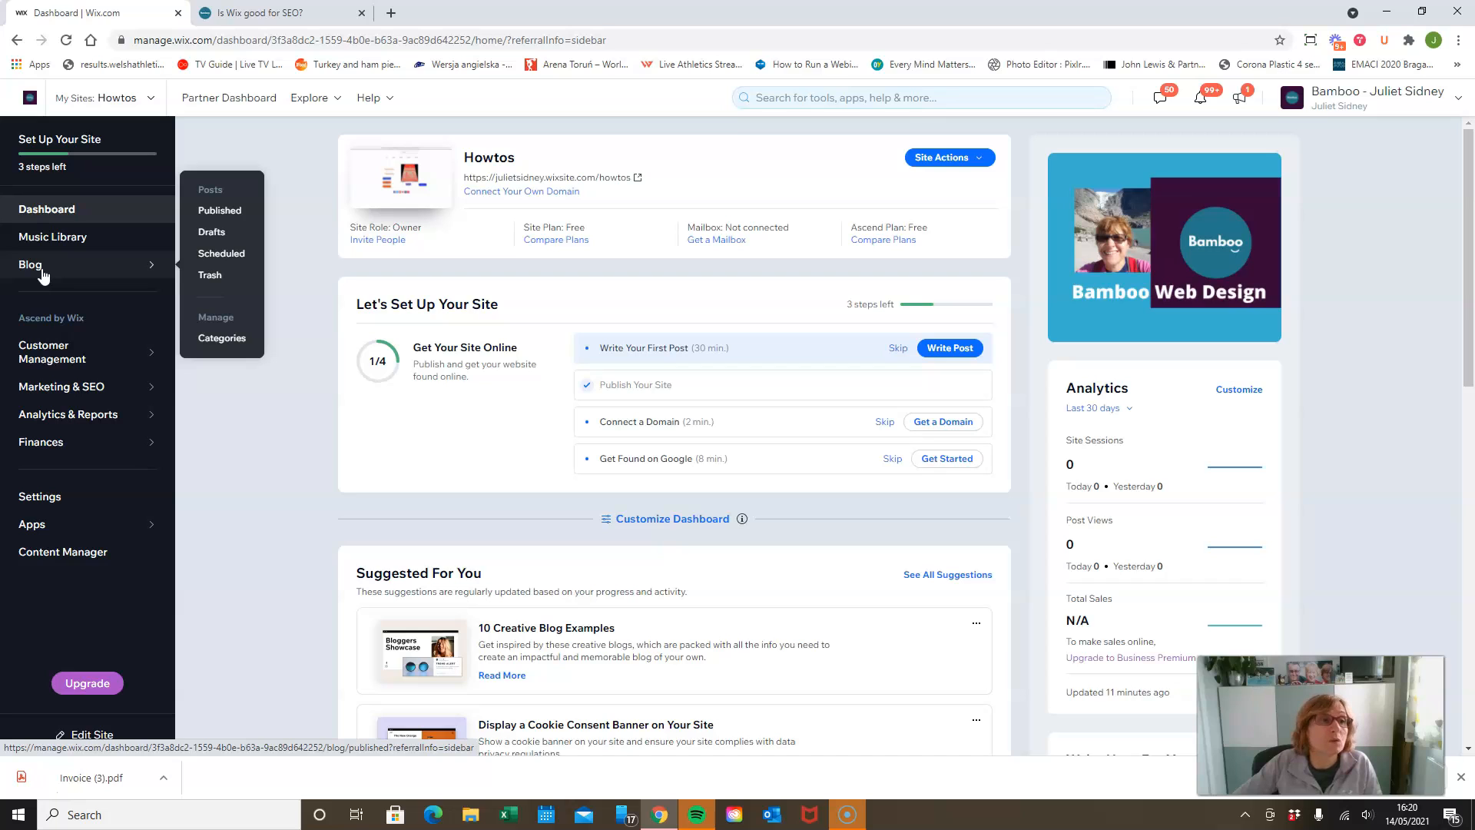
left_click(204, 179)
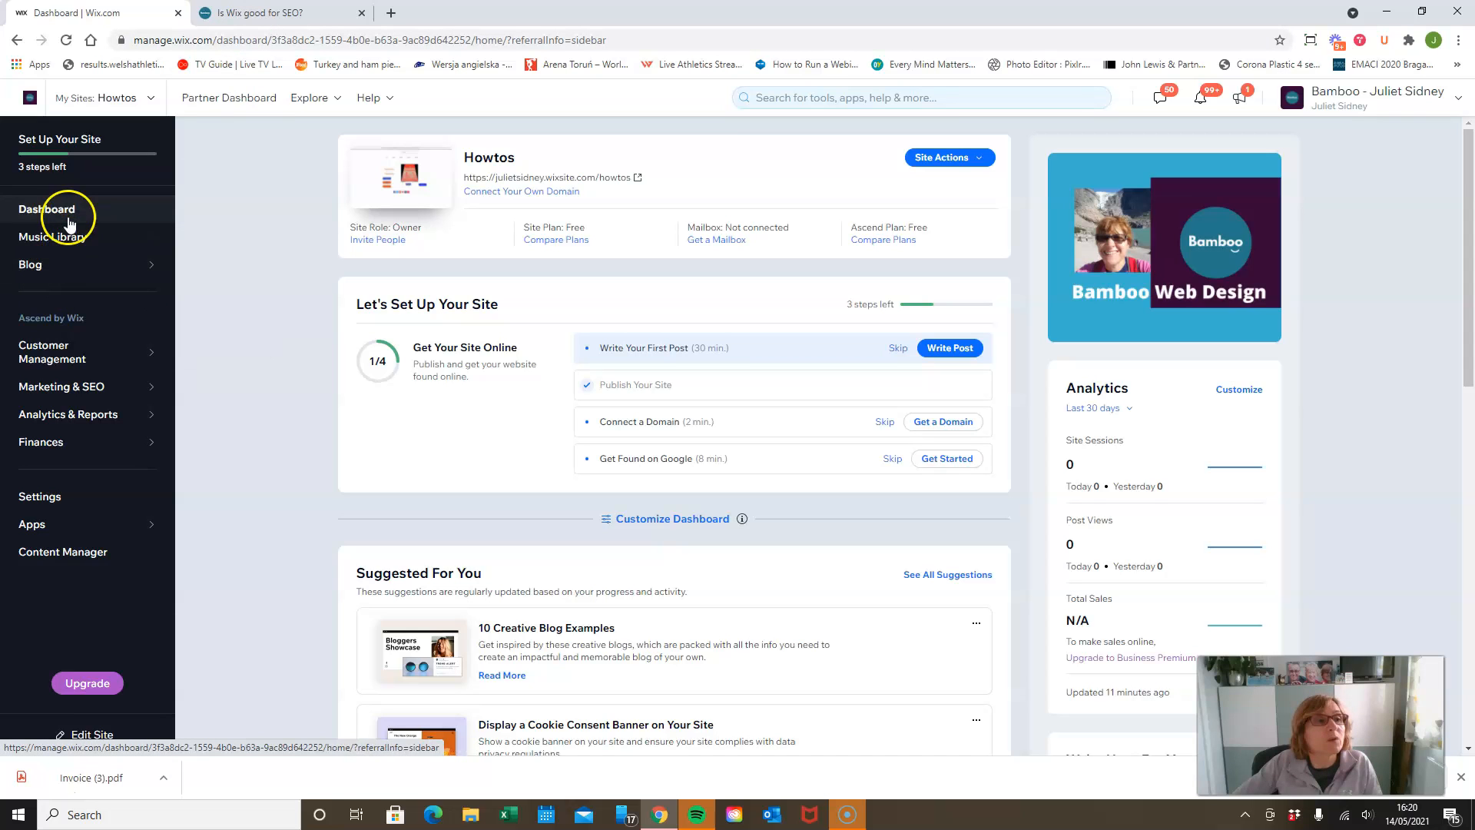
left_click(57, 282)
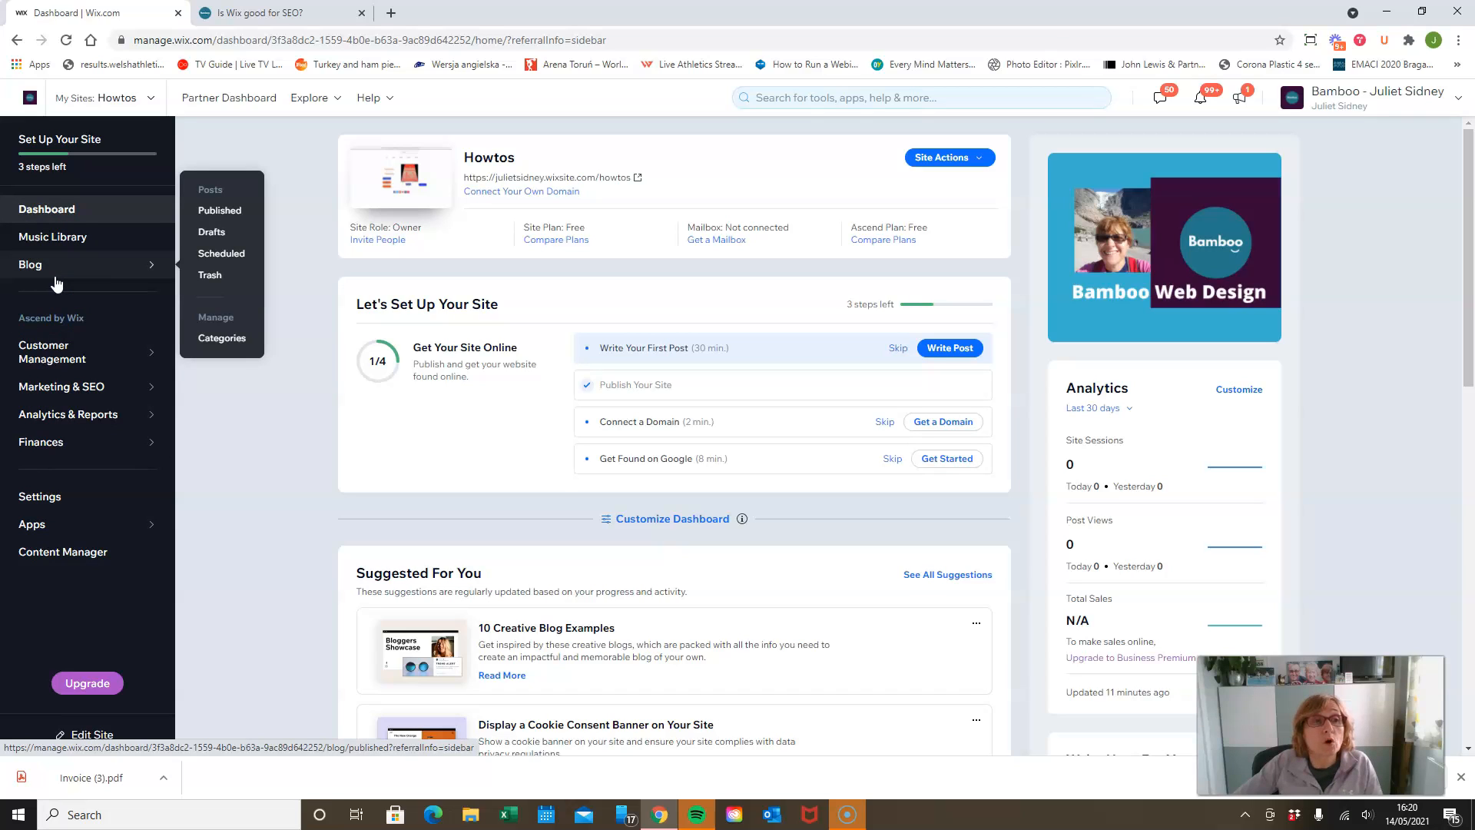
left_click(70, 262)
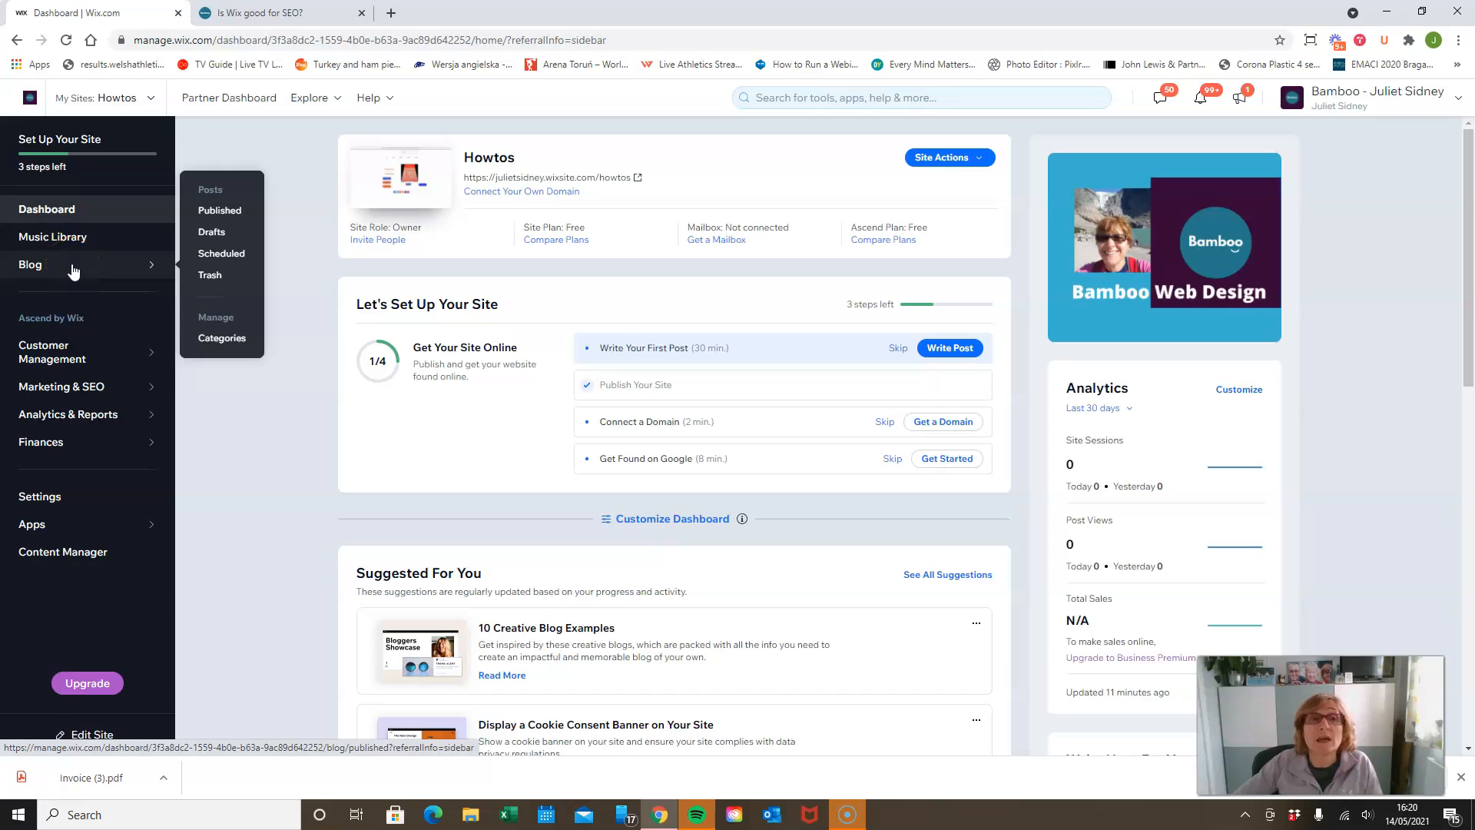
left_click(896, 198)
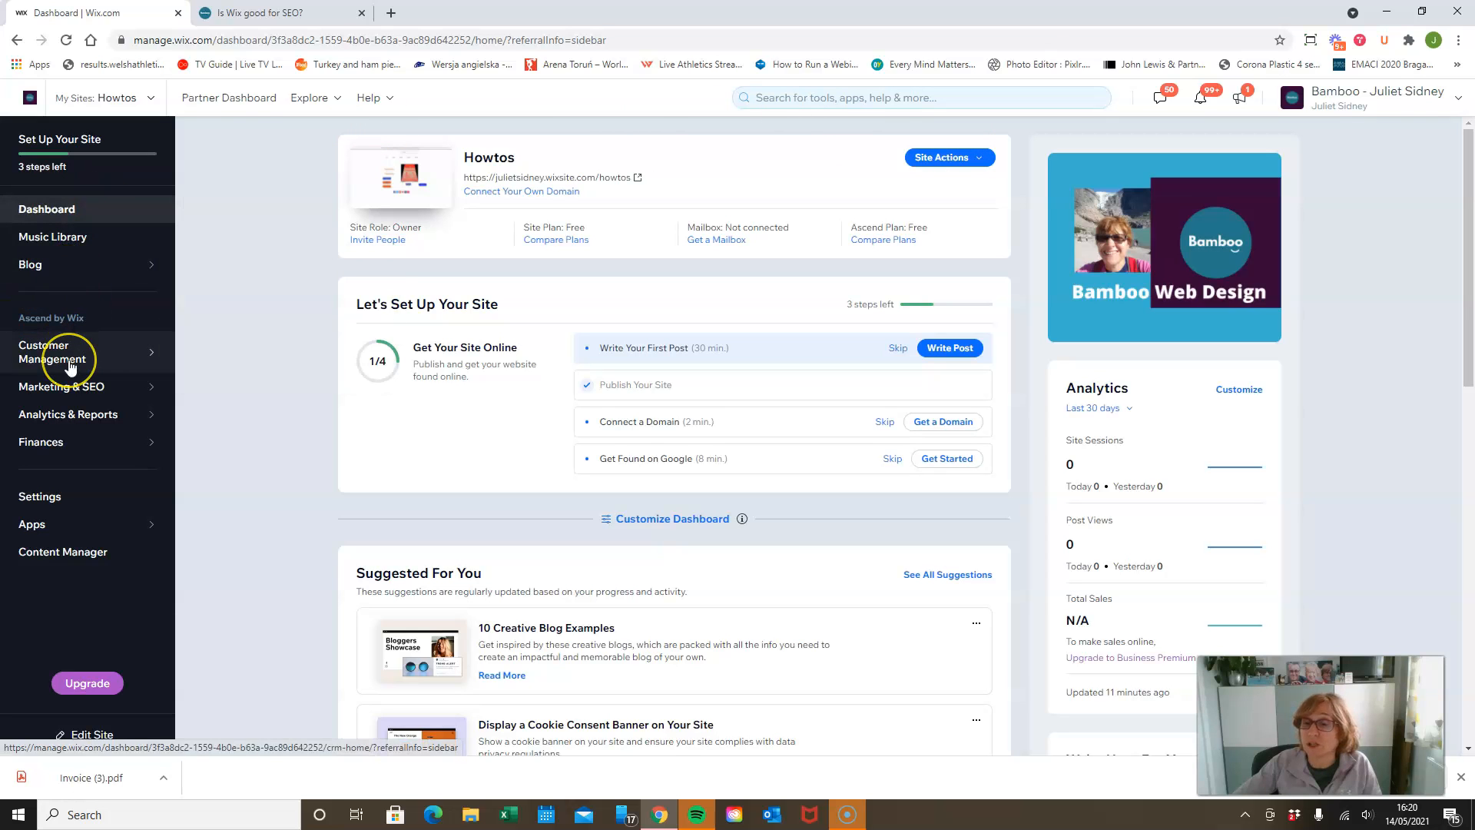
mouse_move(71, 367)
mouse_move(72, 280)
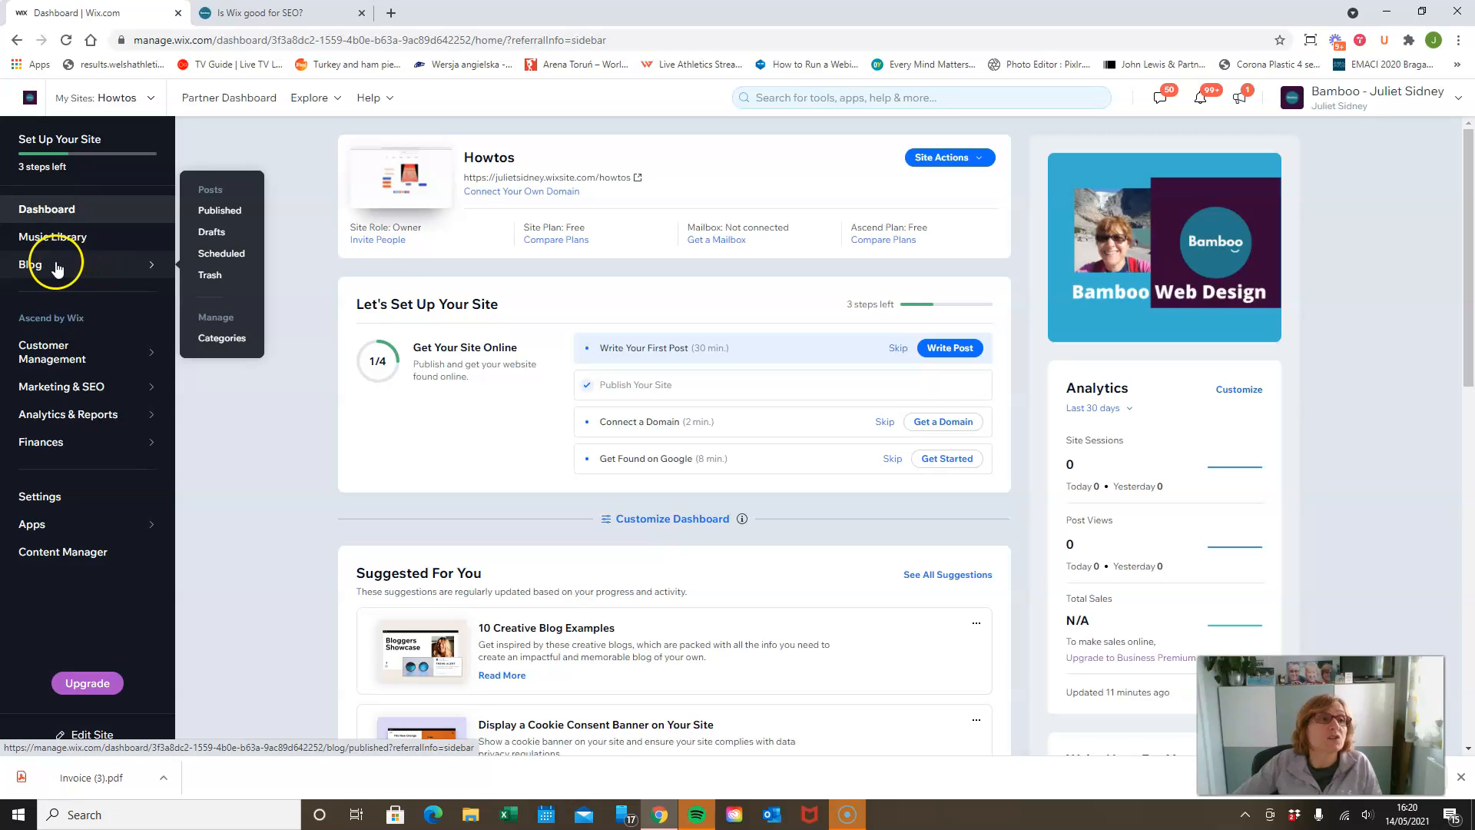
left_click(58, 266)
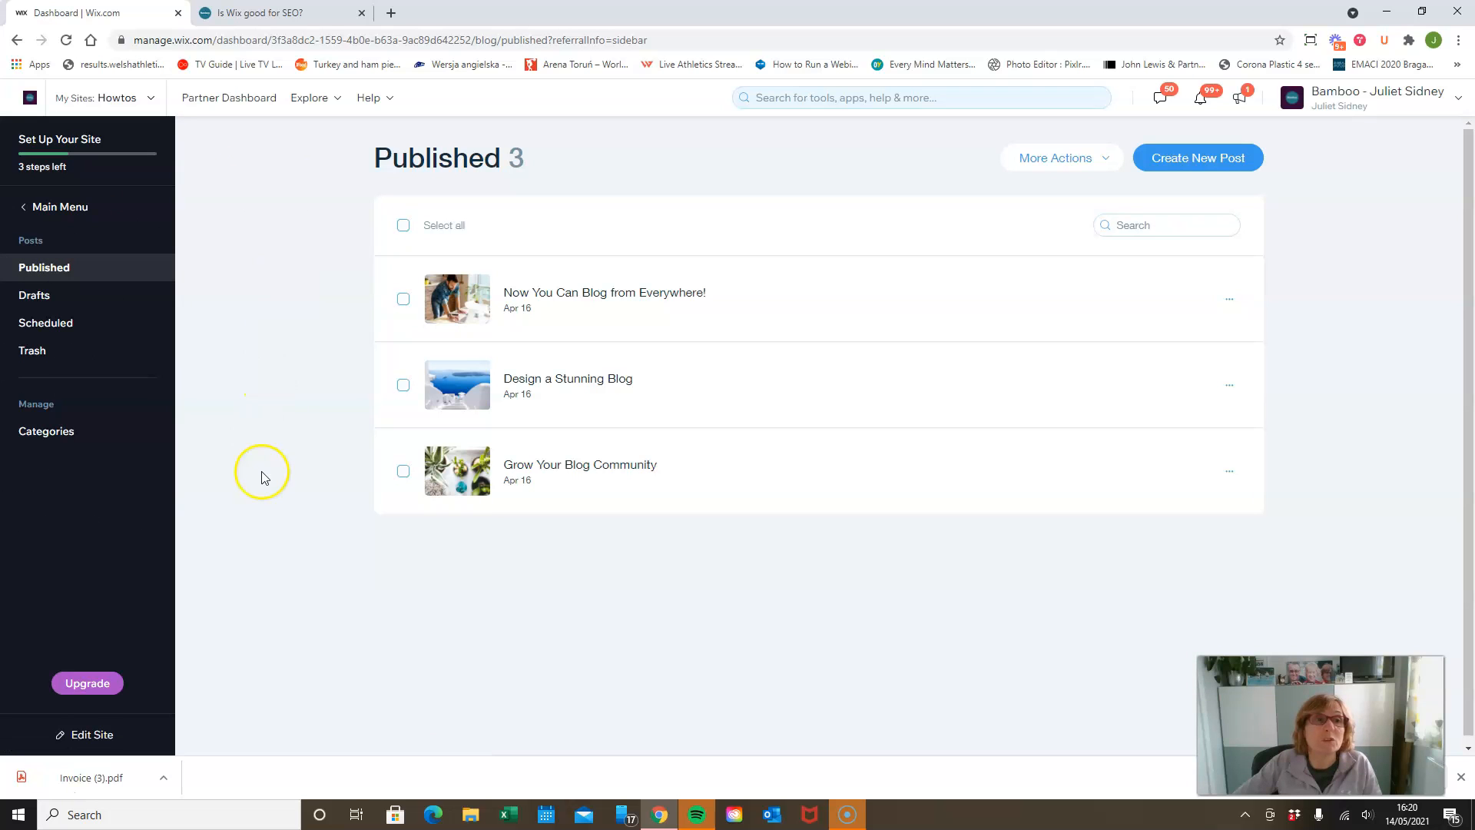
Review the blog's drafts, the category menu on the live "Is Wix good for SEO?" post, and the published posts.
left_click(83, 304)
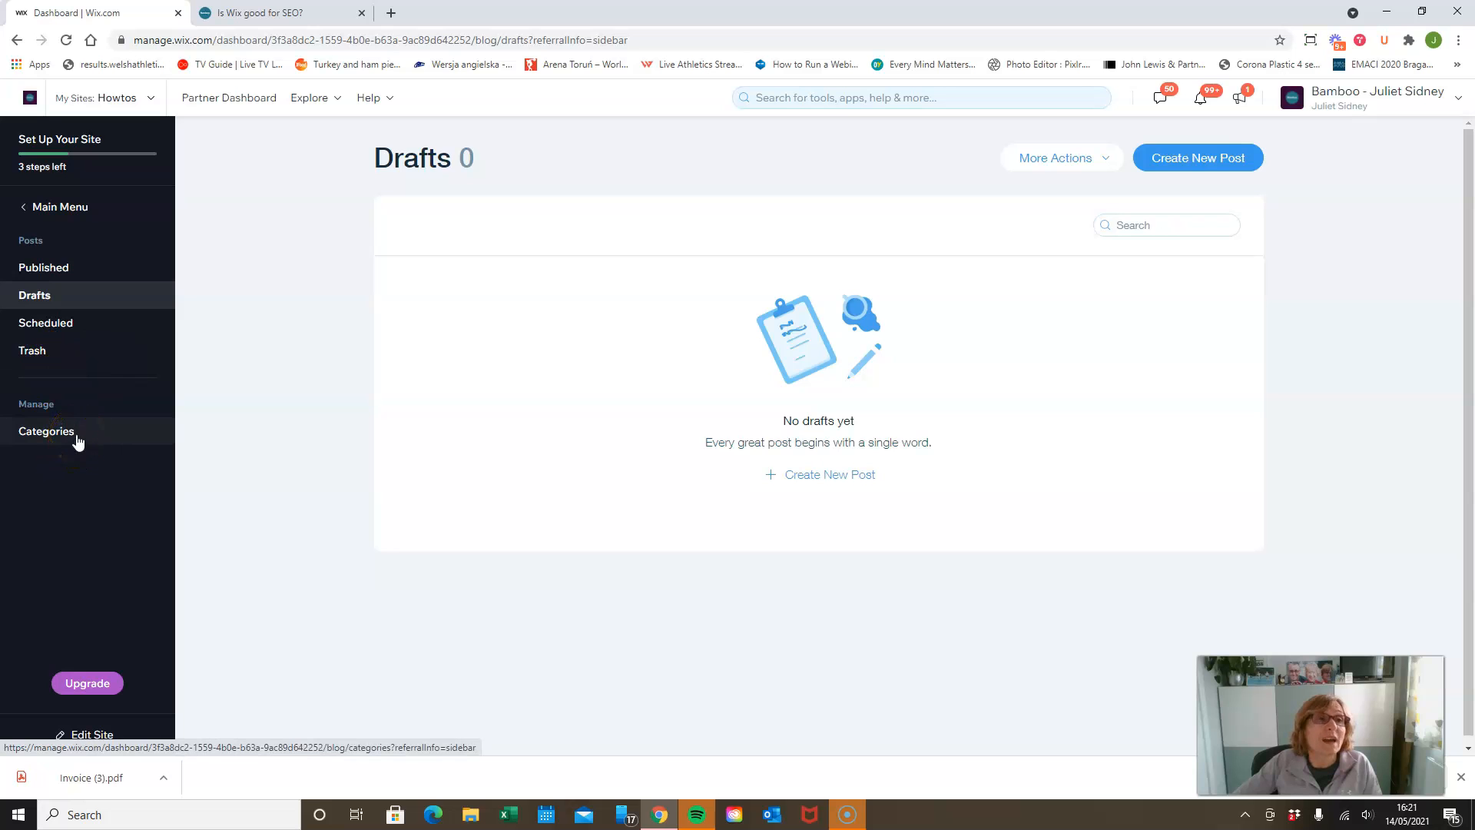
left_click(258, 13)
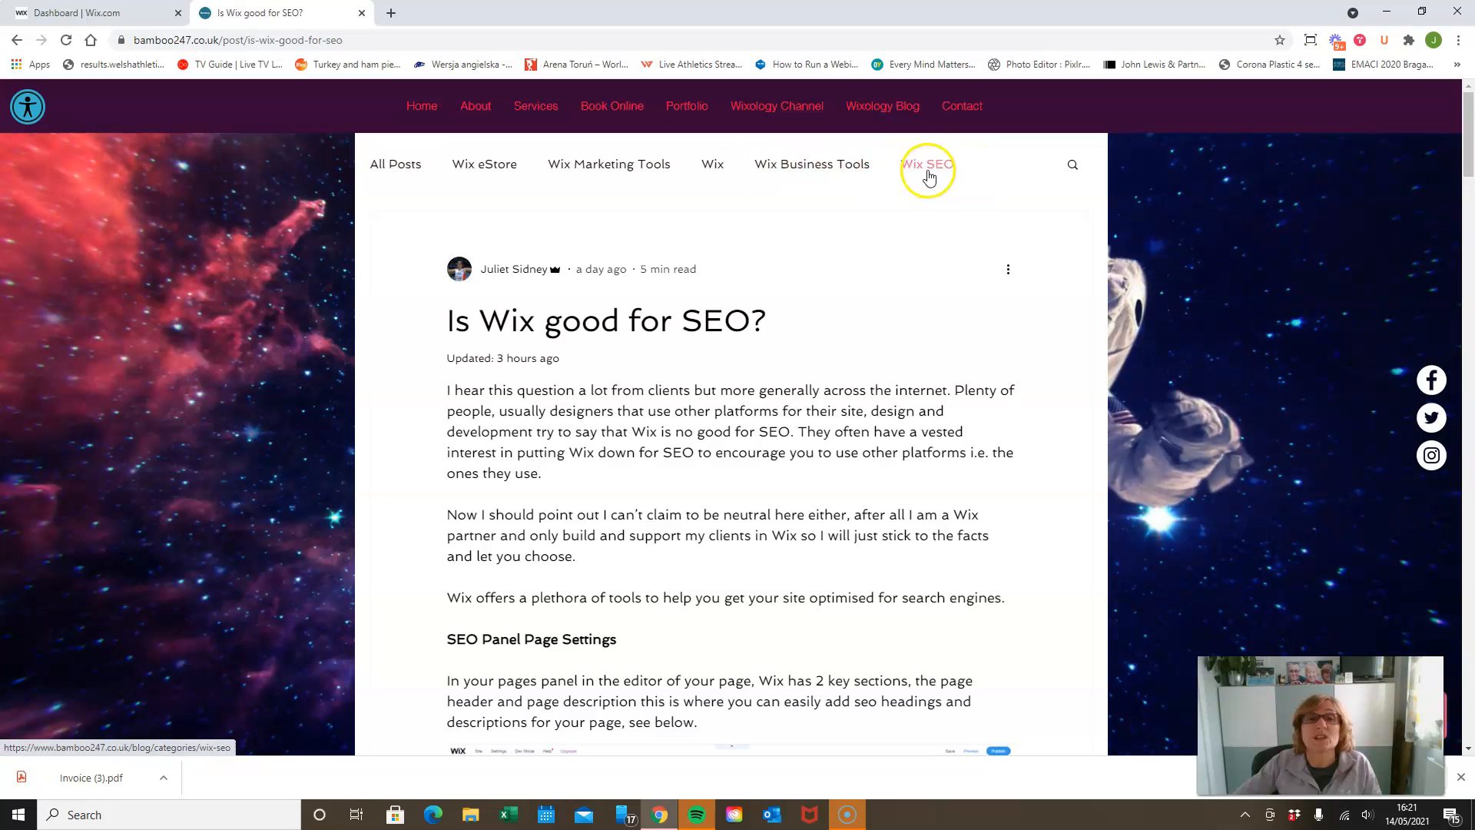
key("ctrl+1")
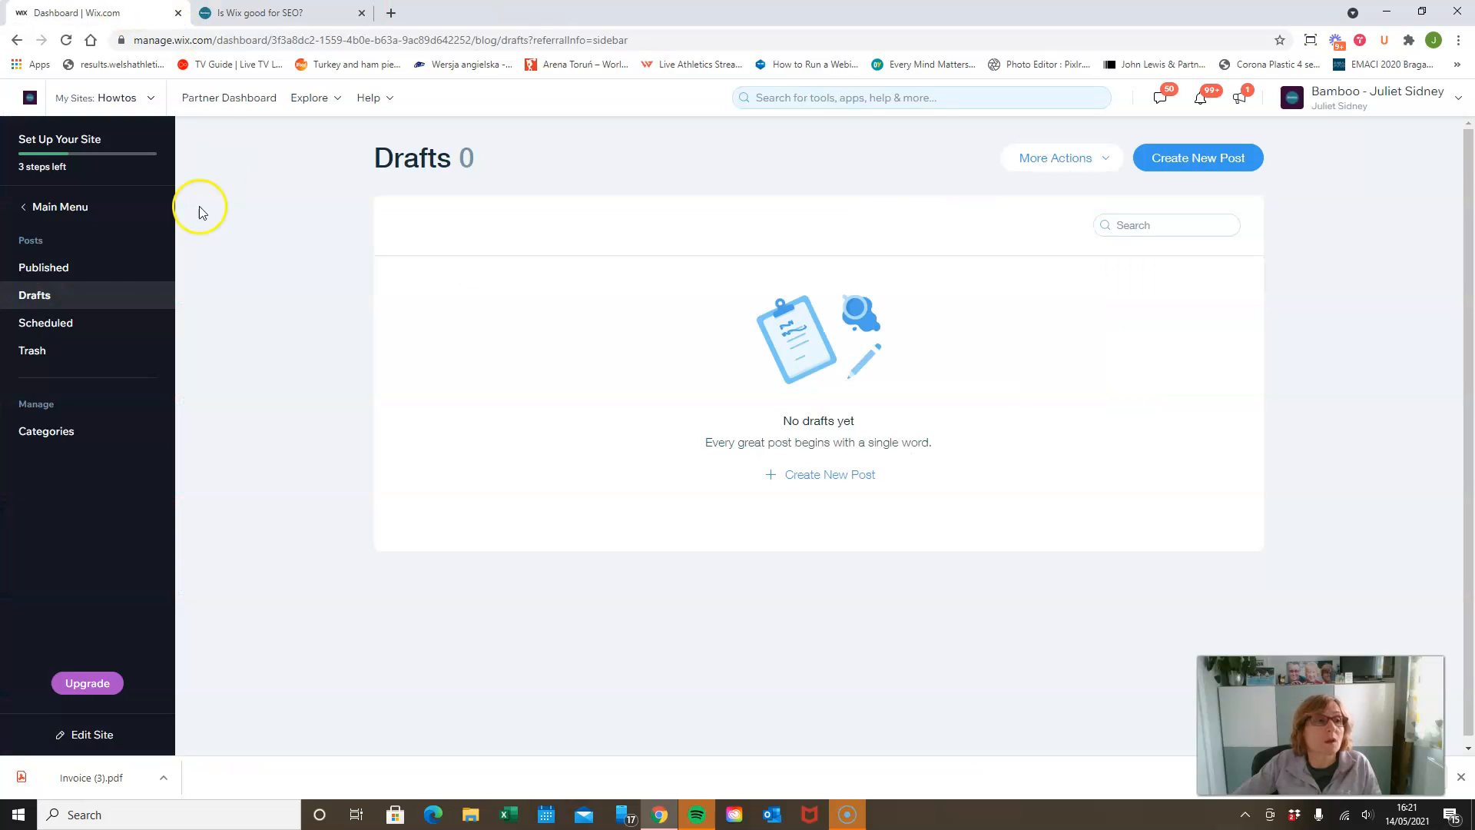
left_click(52, 274)
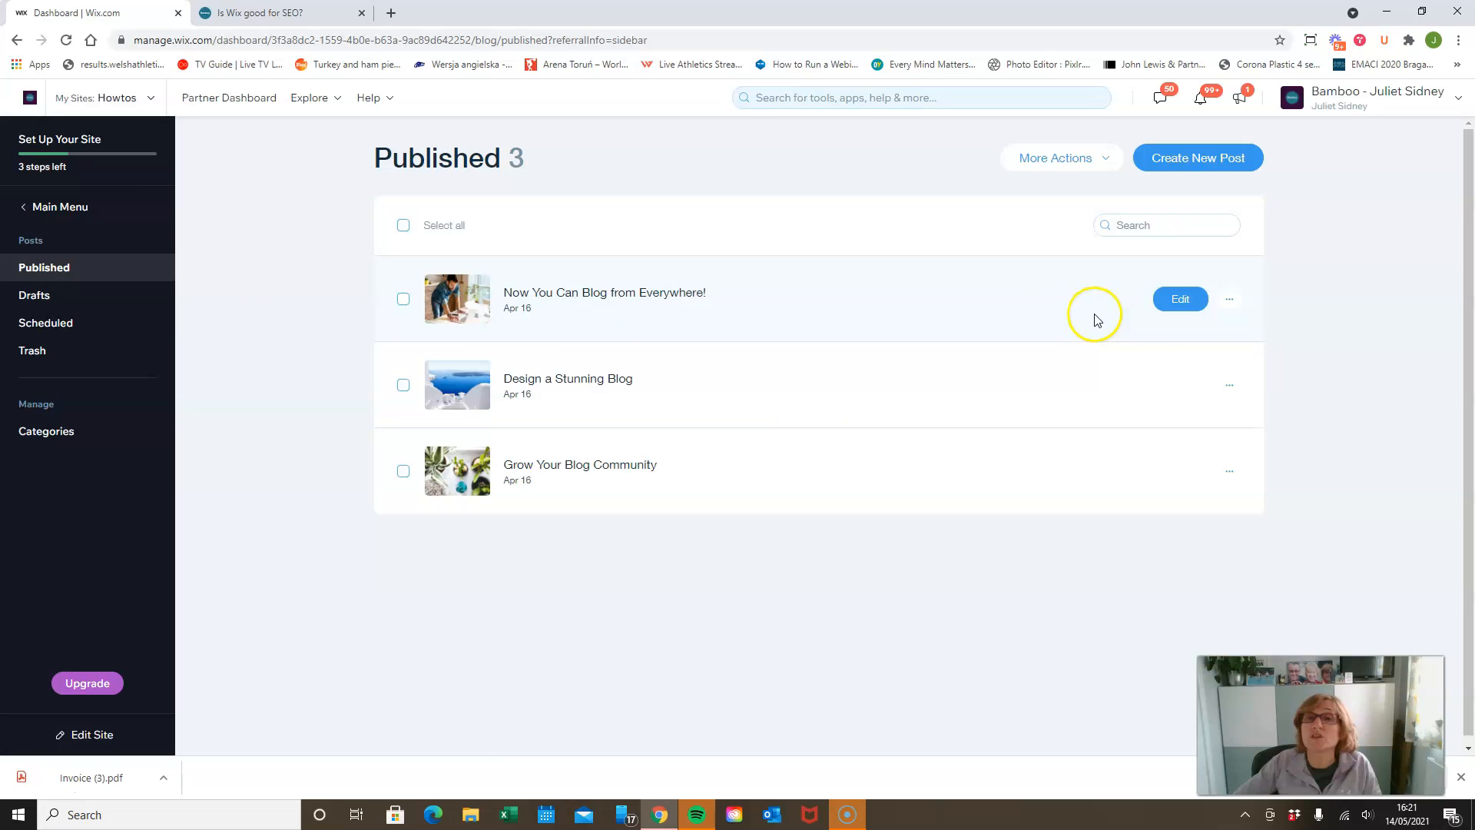
Create a new blog post and give it the title "Is Wix good for SEO?" copied from the live post.
left_click(1223, 165)
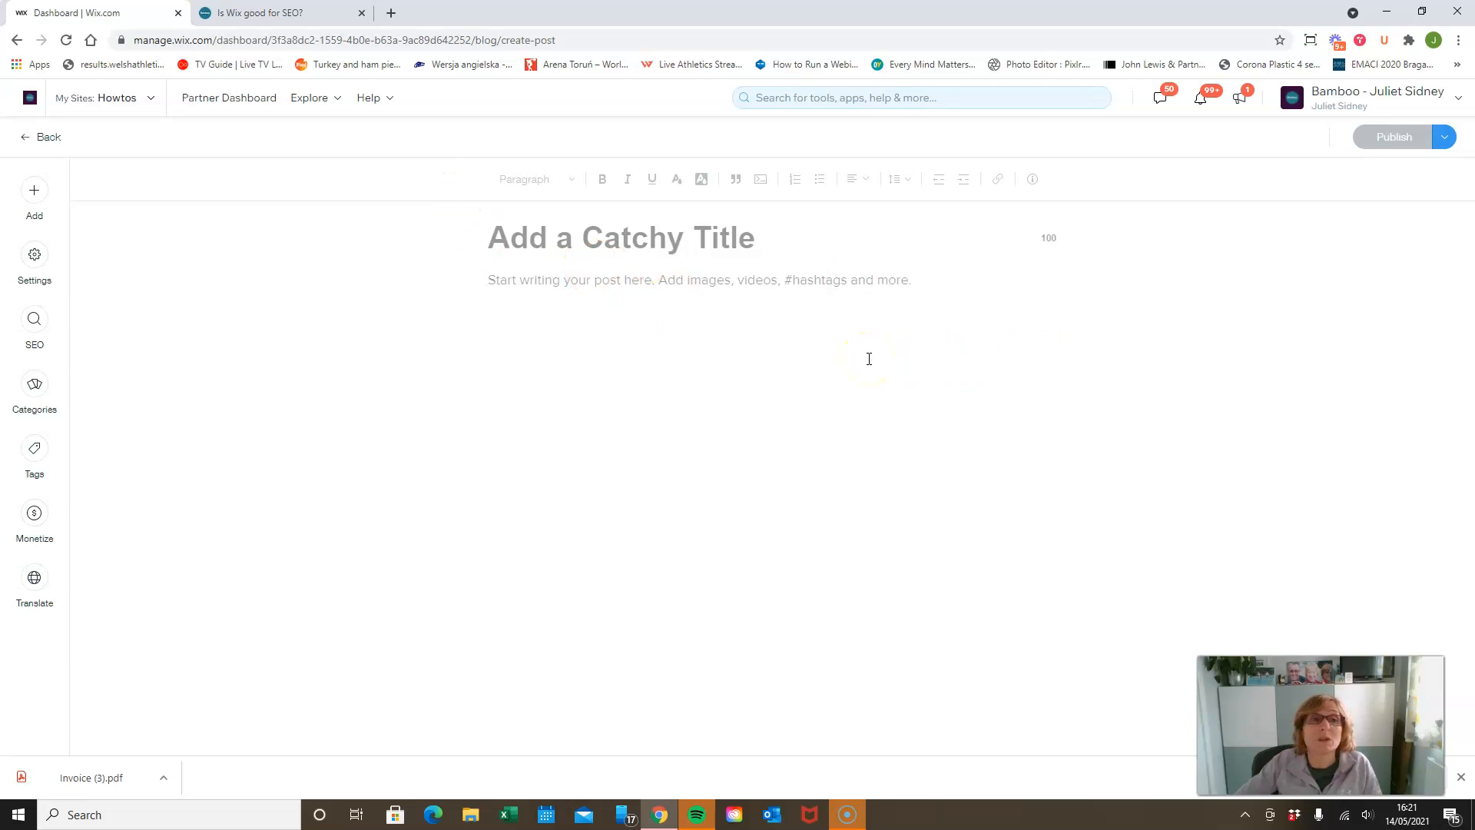
left_click(488, 237)
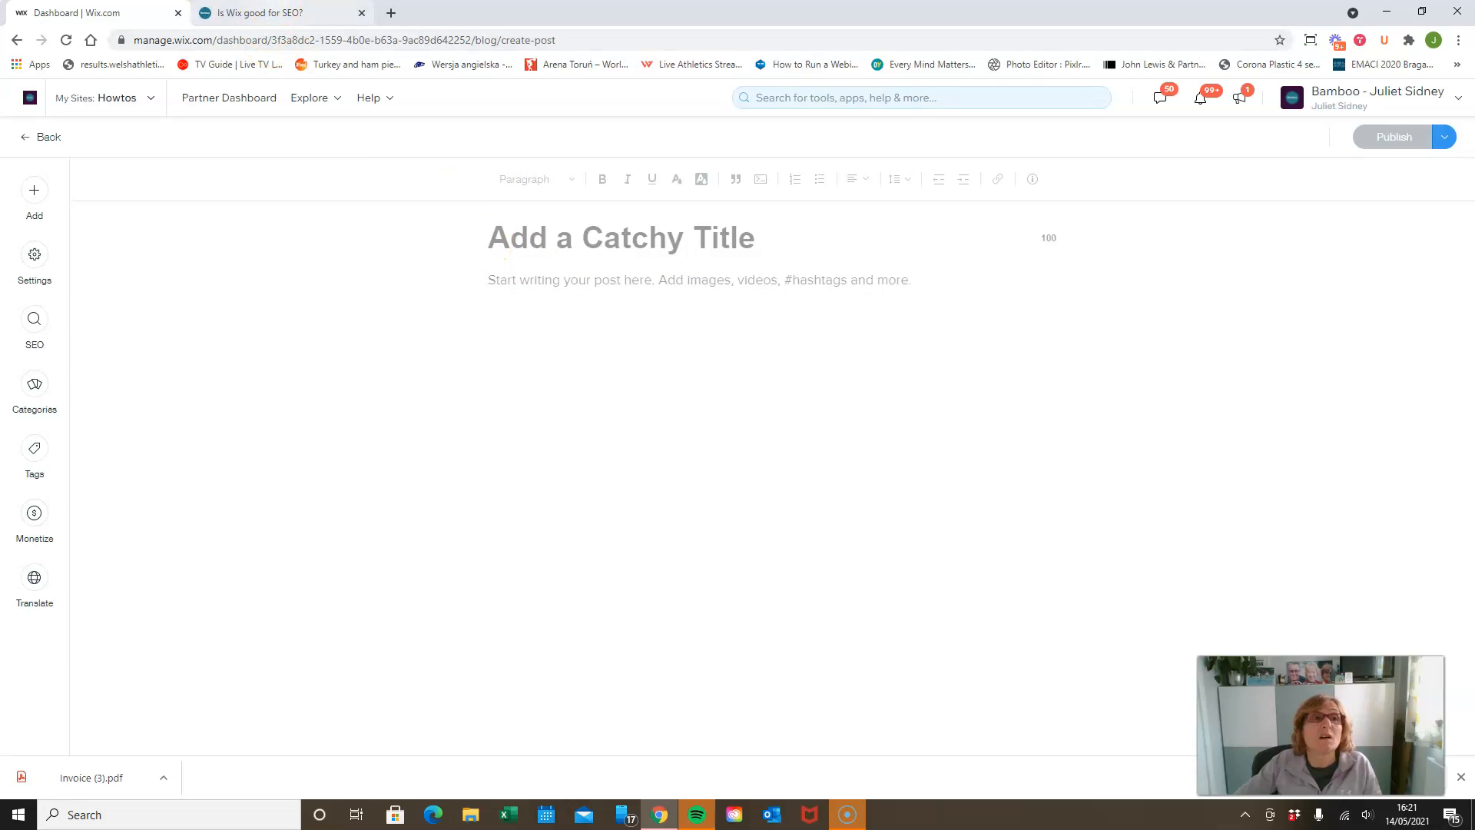
left_click(269, 13)
left_click_drag(448, 315, 774, 320)
right_click(710, 321)
left_click(745, 330)
left_click(100, 13)
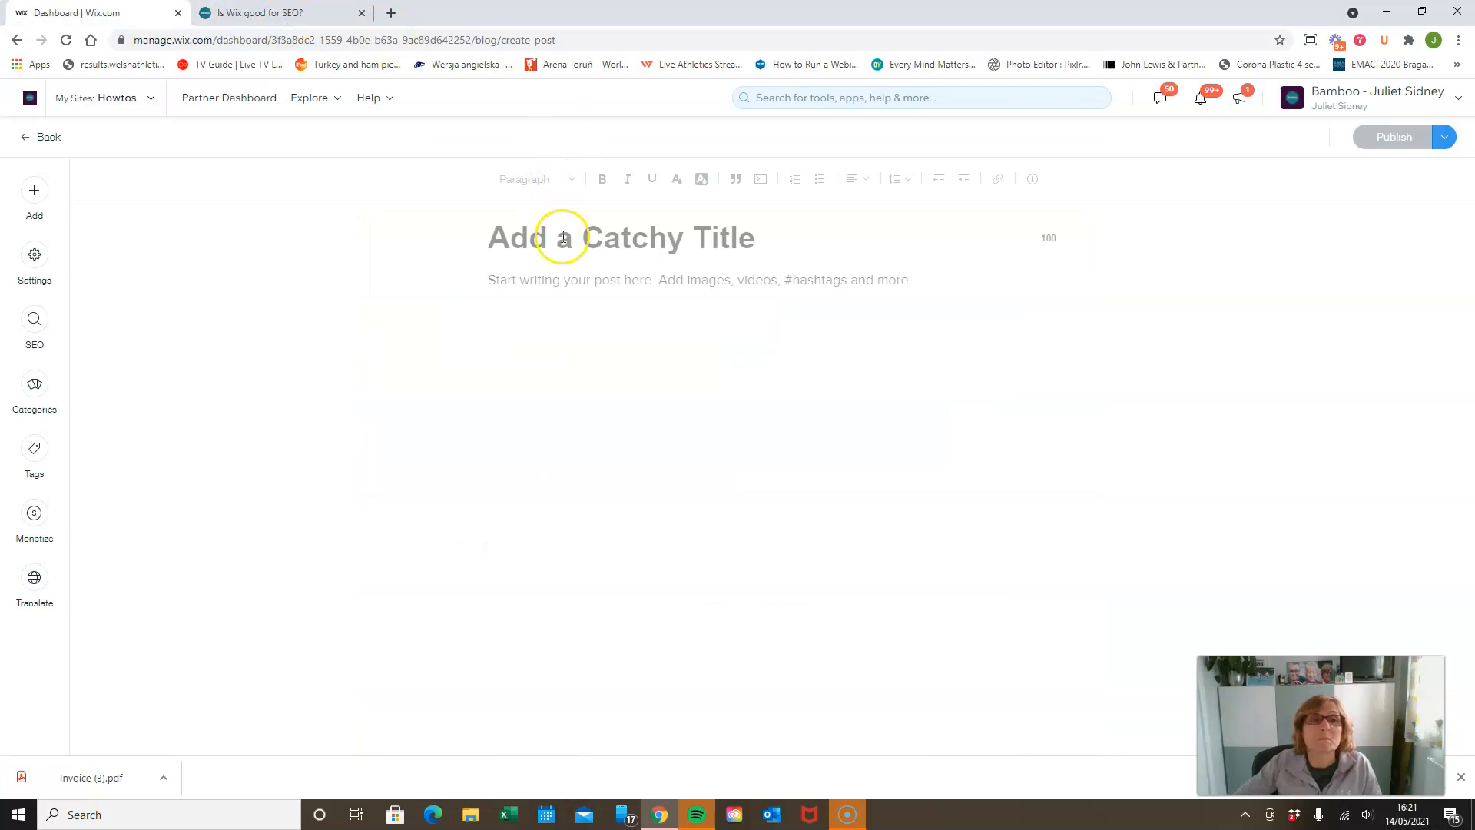
right_click(563, 237)
left_click(610, 343)
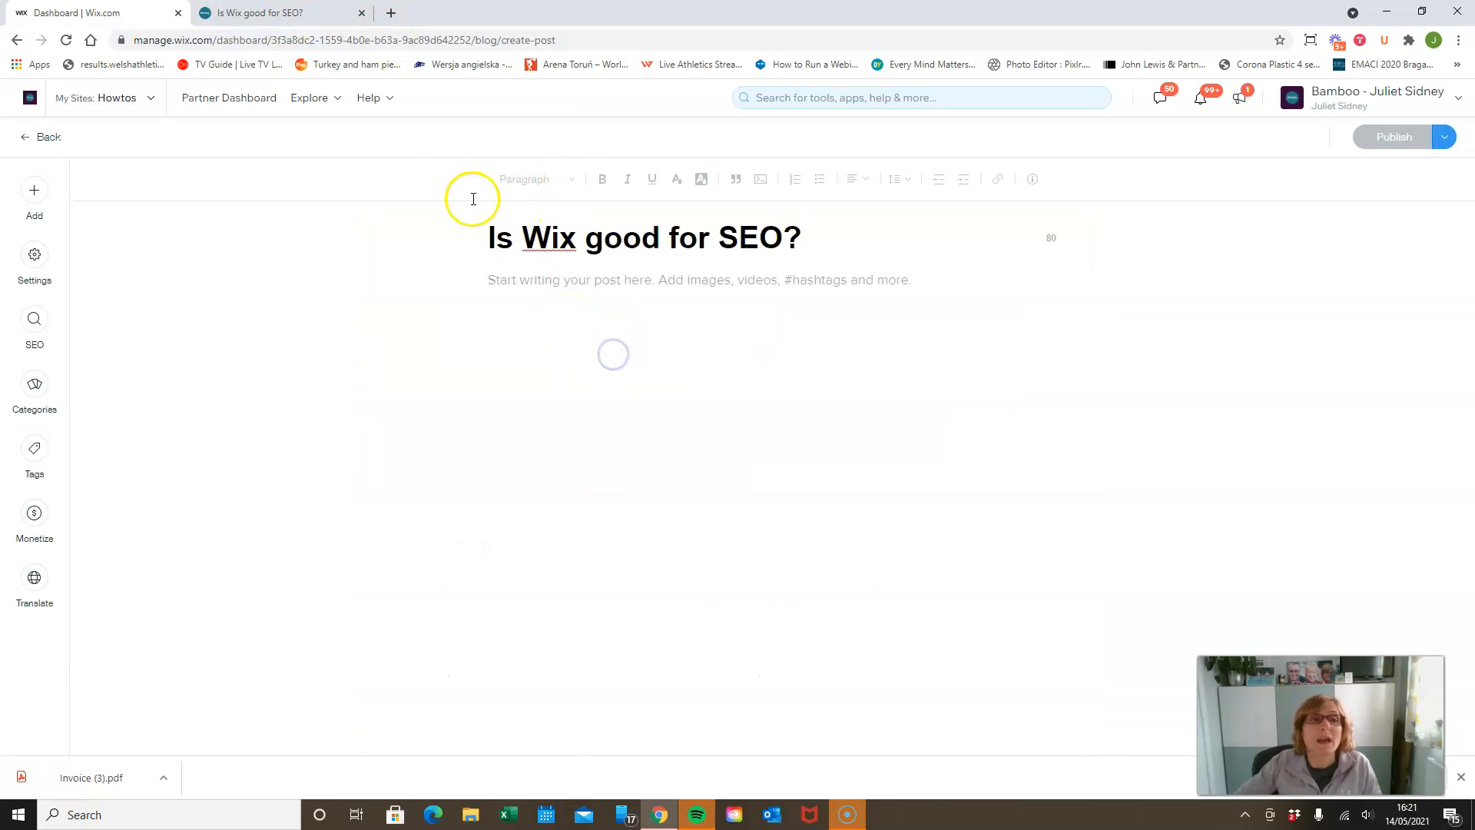
Copy the live post's opening text, from "I hear this question" through "see below.", into the new post's body.
left_click(261, 13)
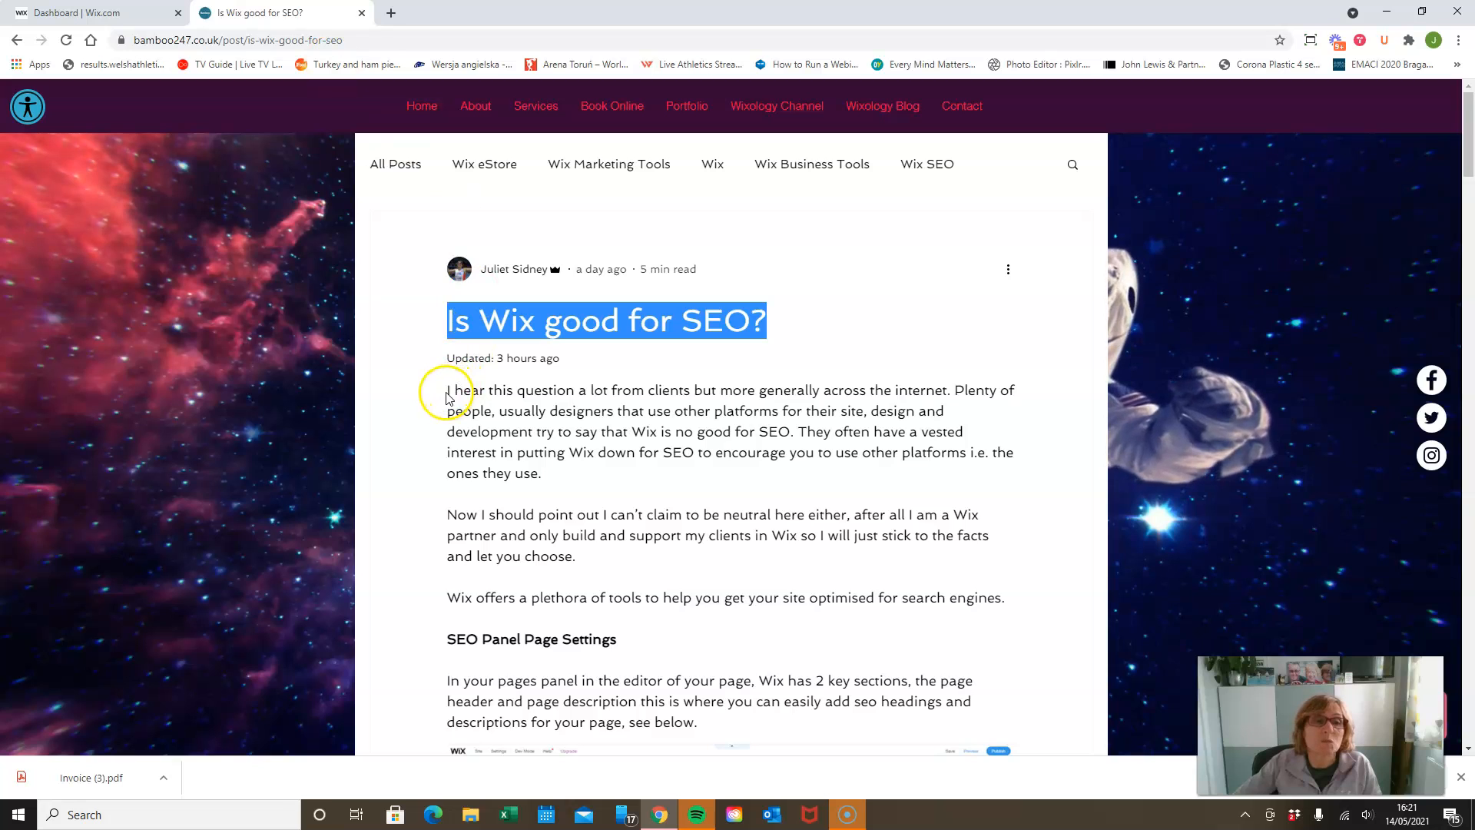
left_click_drag(447, 395, 925, 422)
scroll(951, 699, "down", 4)
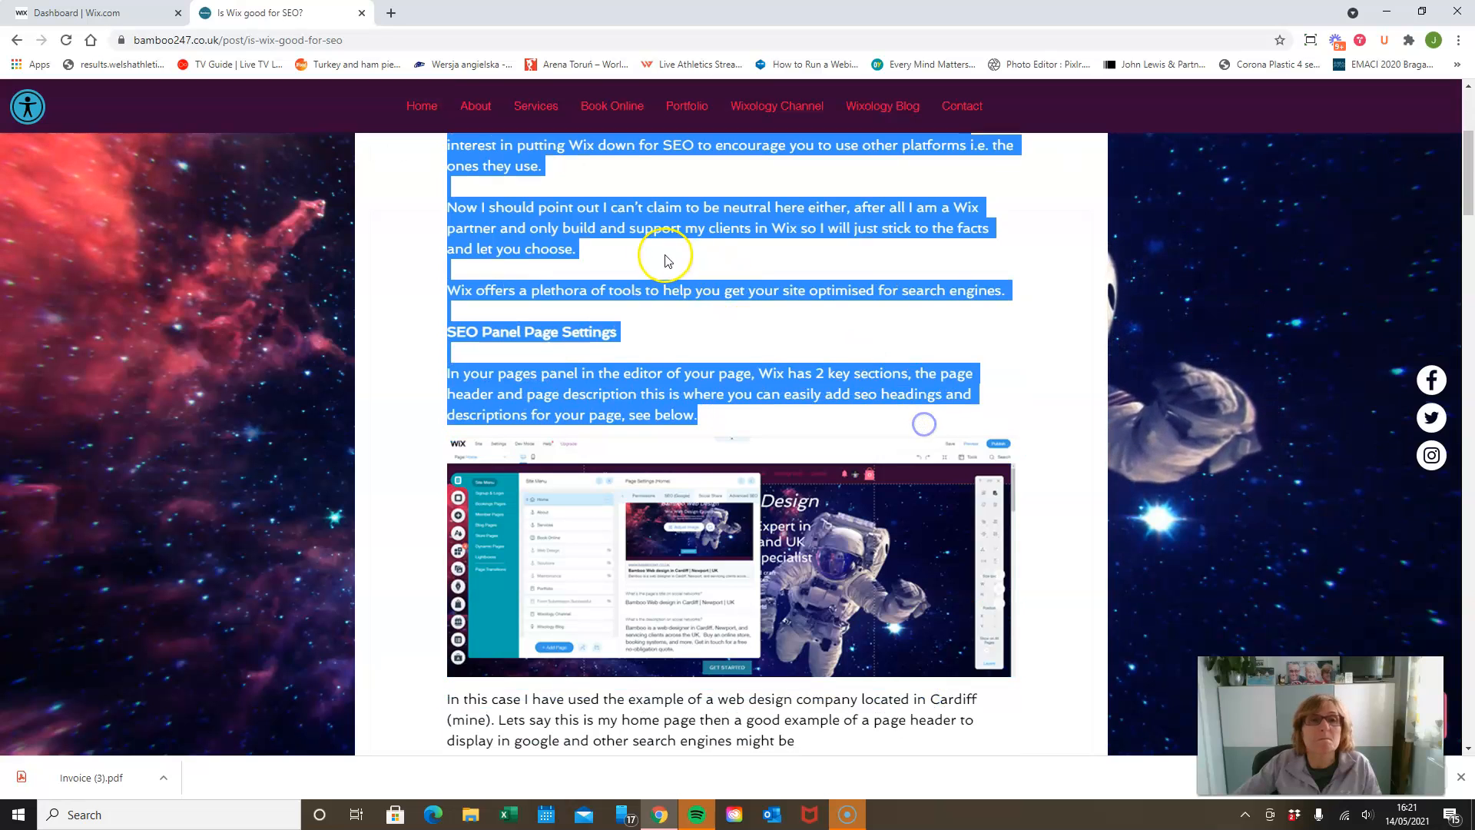
right_click(667, 224)
left_click(722, 240)
left_click(115, 12)
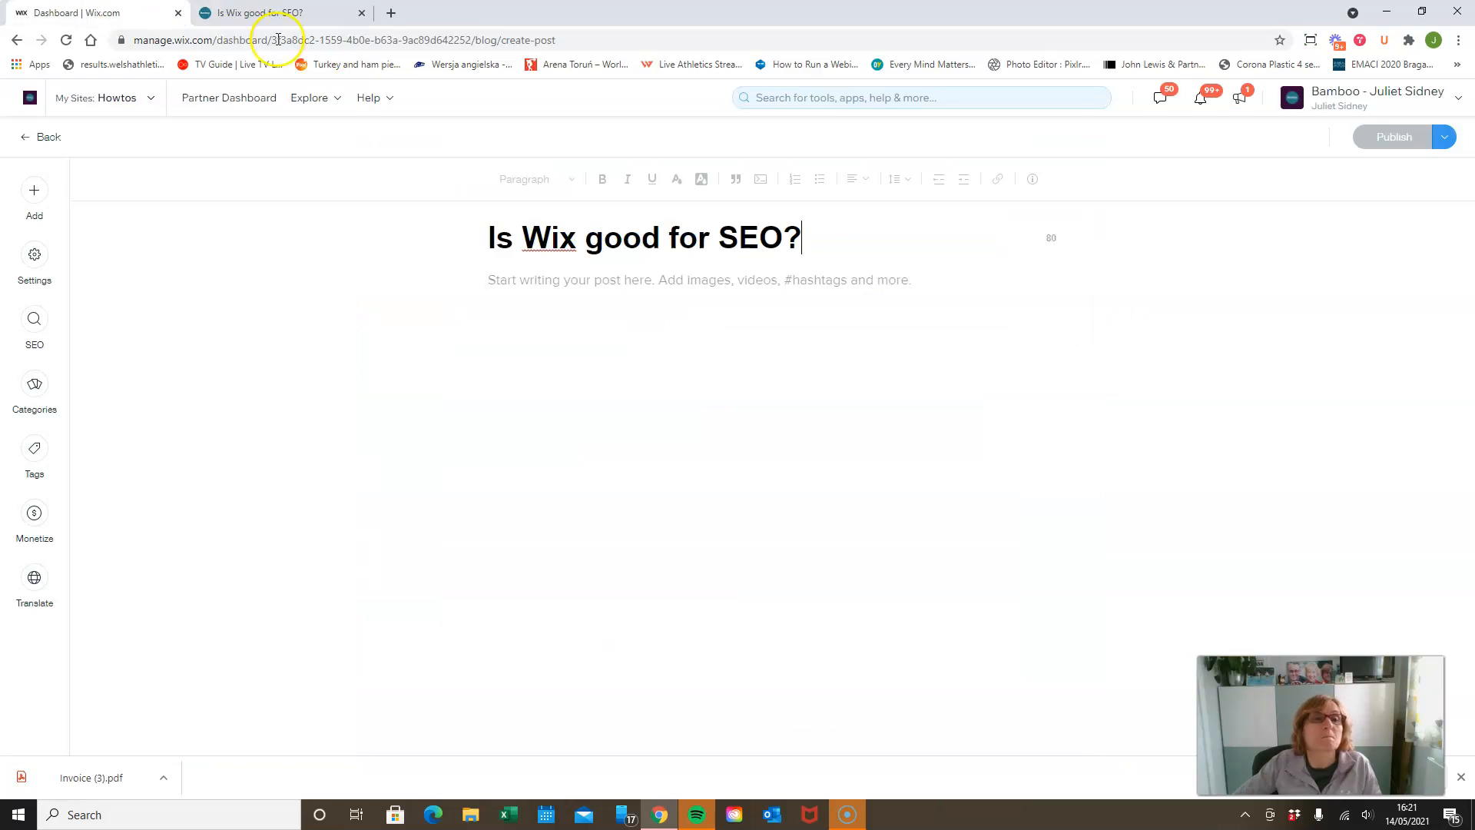
left_click(529, 305)
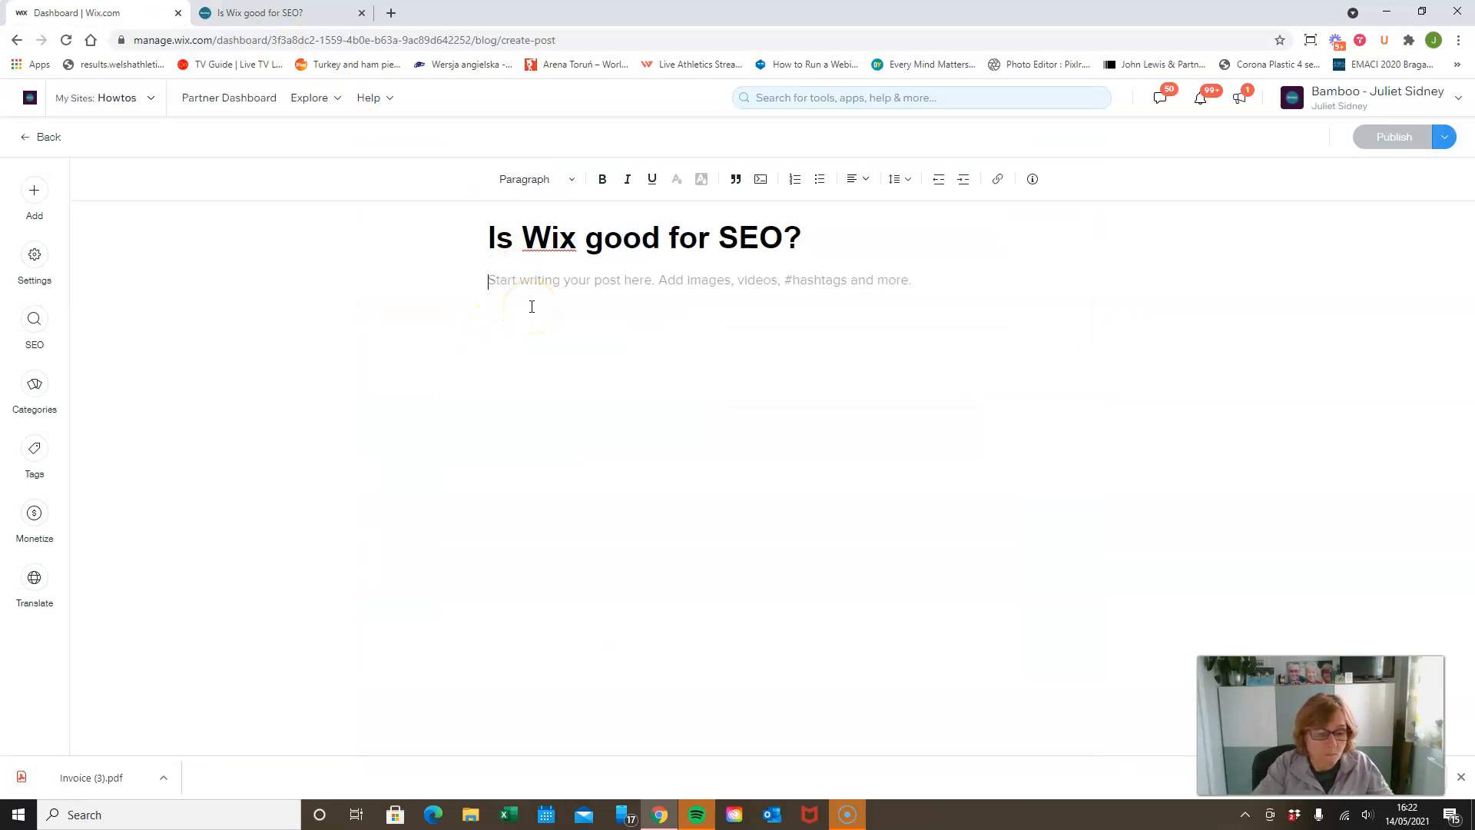
key("ctrl+v")
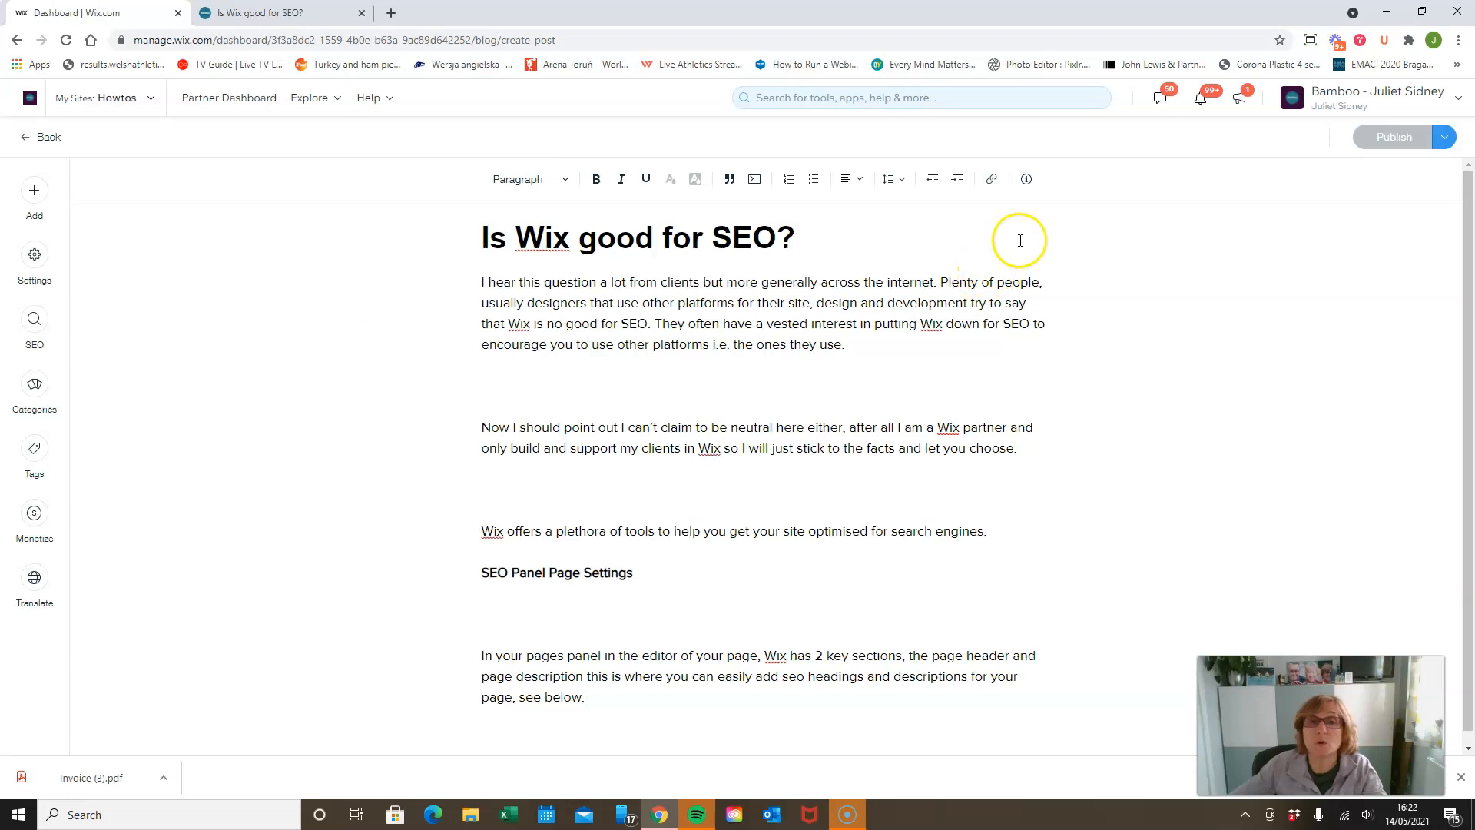
Remove the surplus blank lines between the body paragraphs and all blank lines below the "SEO Panel Page Settings" heading.
left_click(884, 336)
key("Delete")
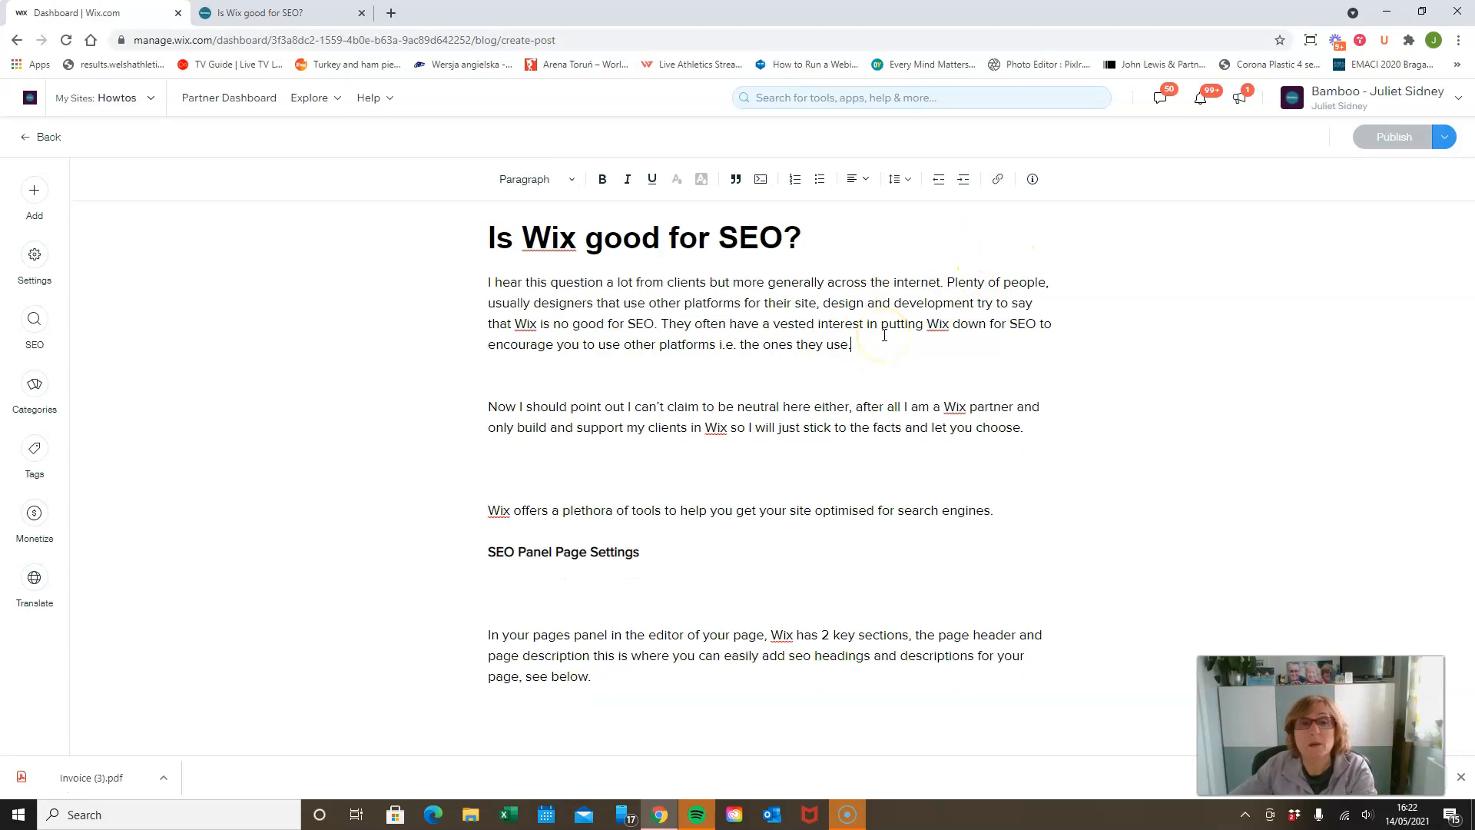
key("Delete")
left_click(1049, 405)
key("Delete")
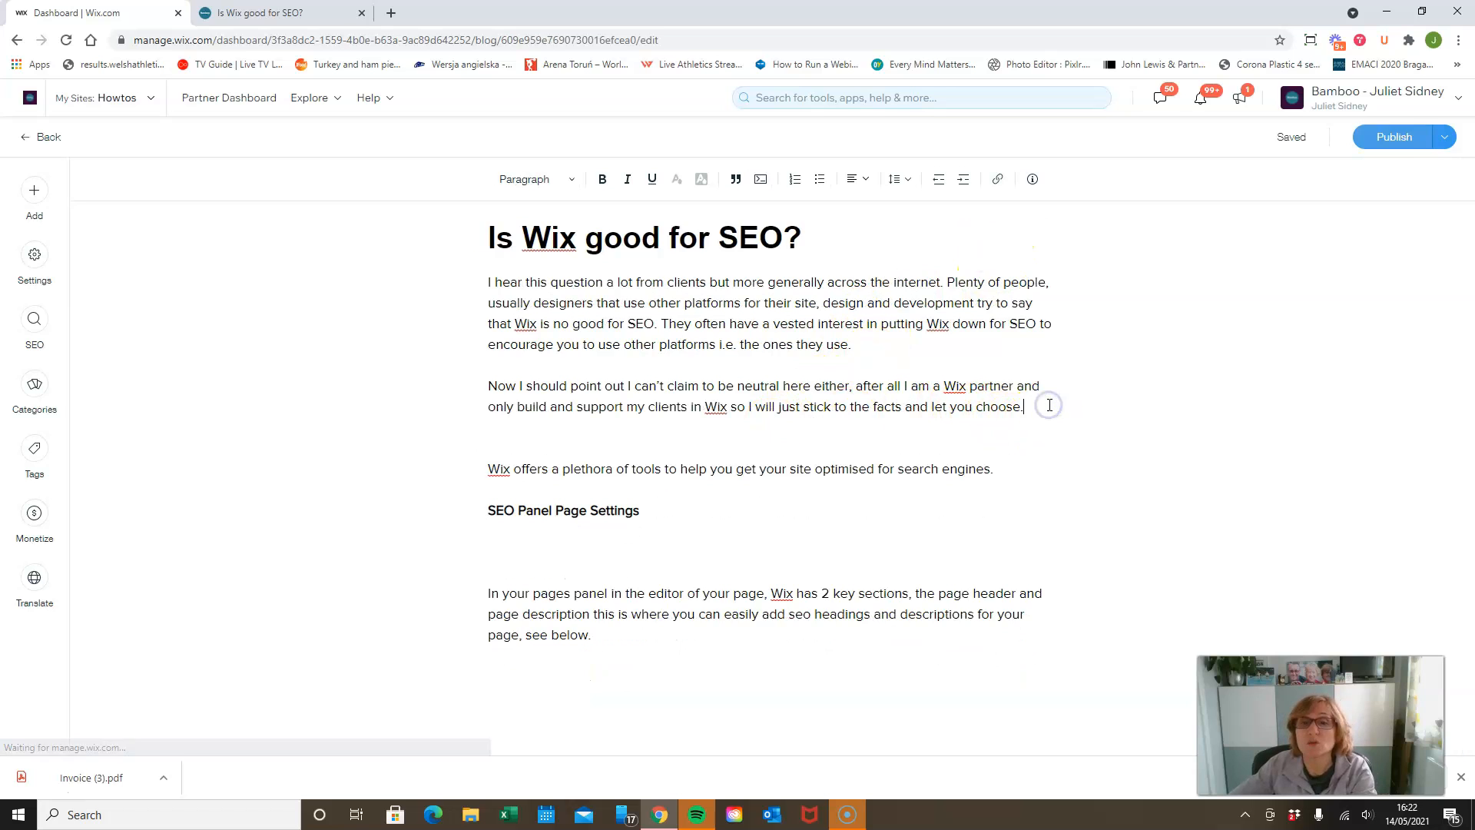
key("Delete")
left_click(676, 487)
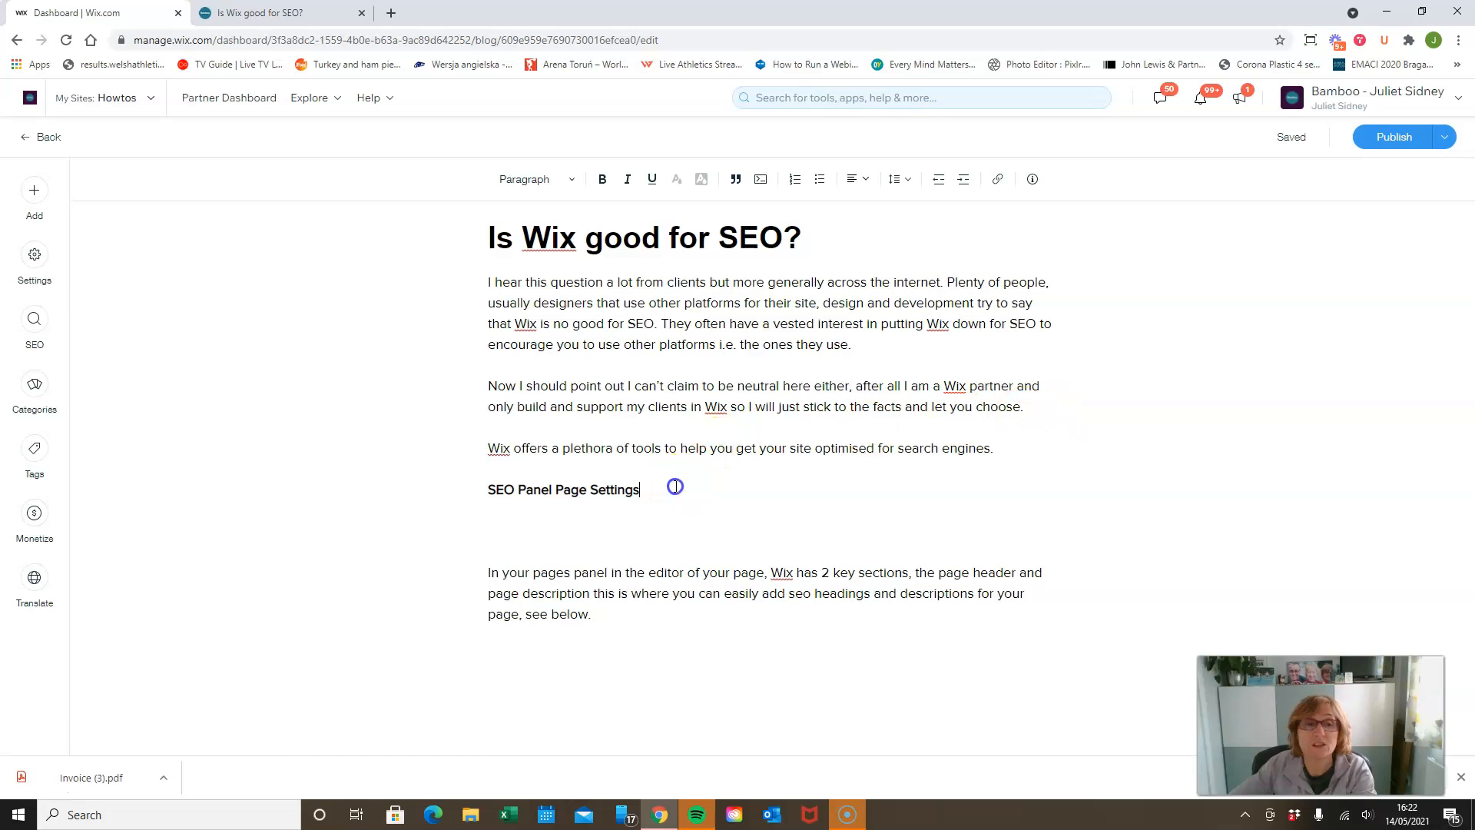
key("Delete")
key("Delete")
key("Delete")
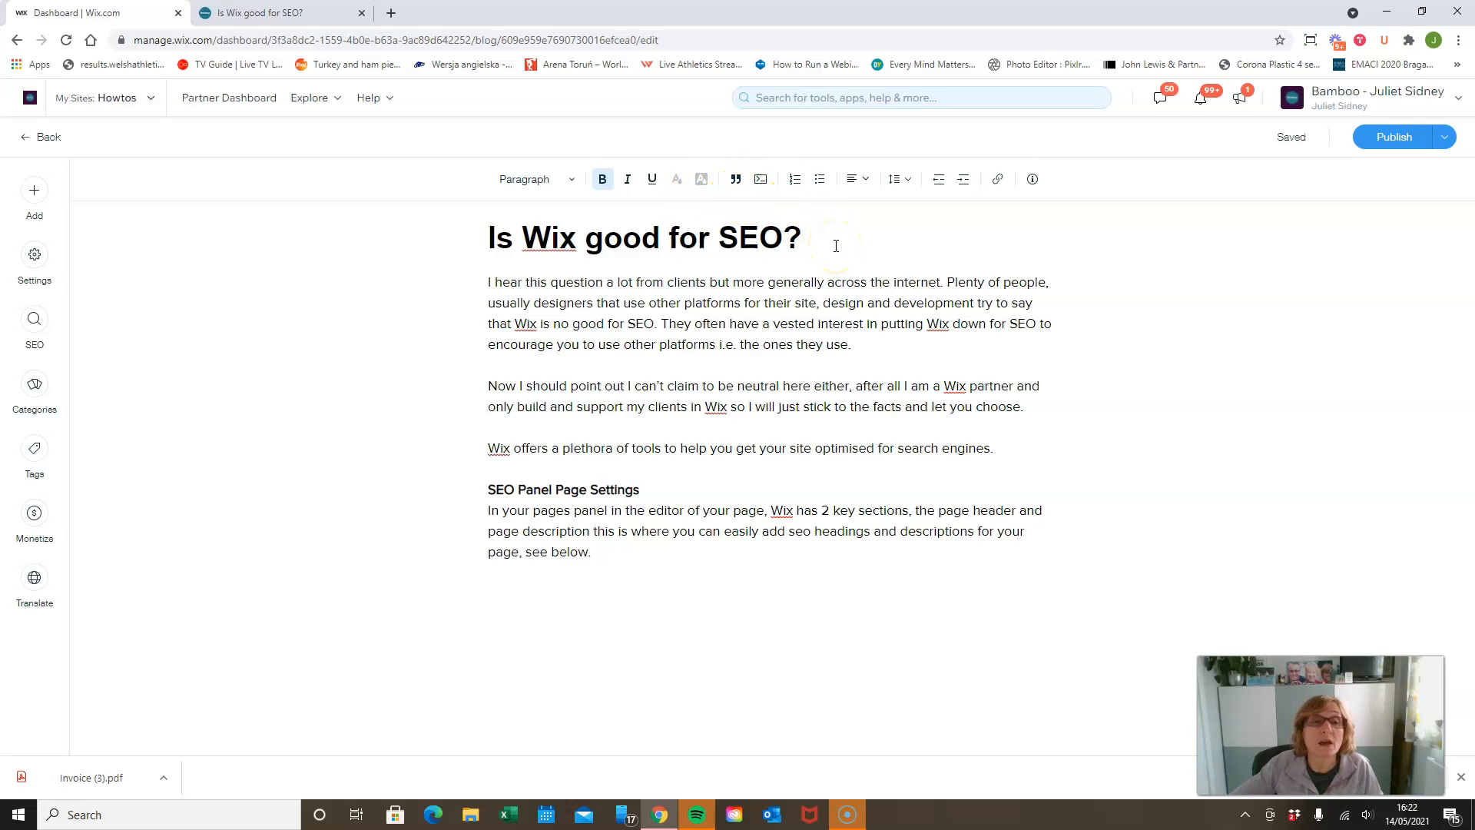
Insert the site file YouTube Cover.png on a new line below the paragraph ending "see below.".
left_click(626, 556)
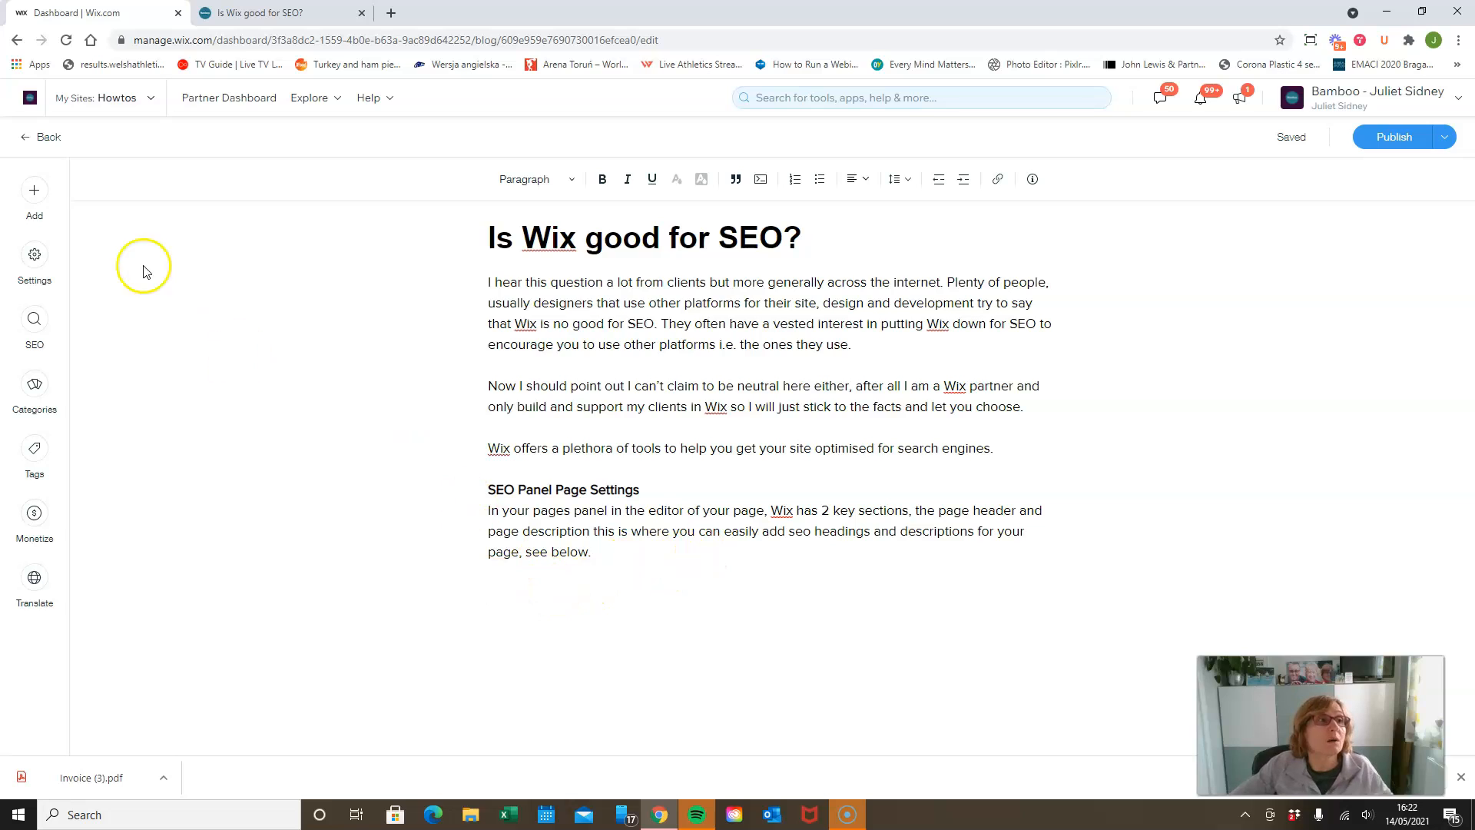
key("Return")
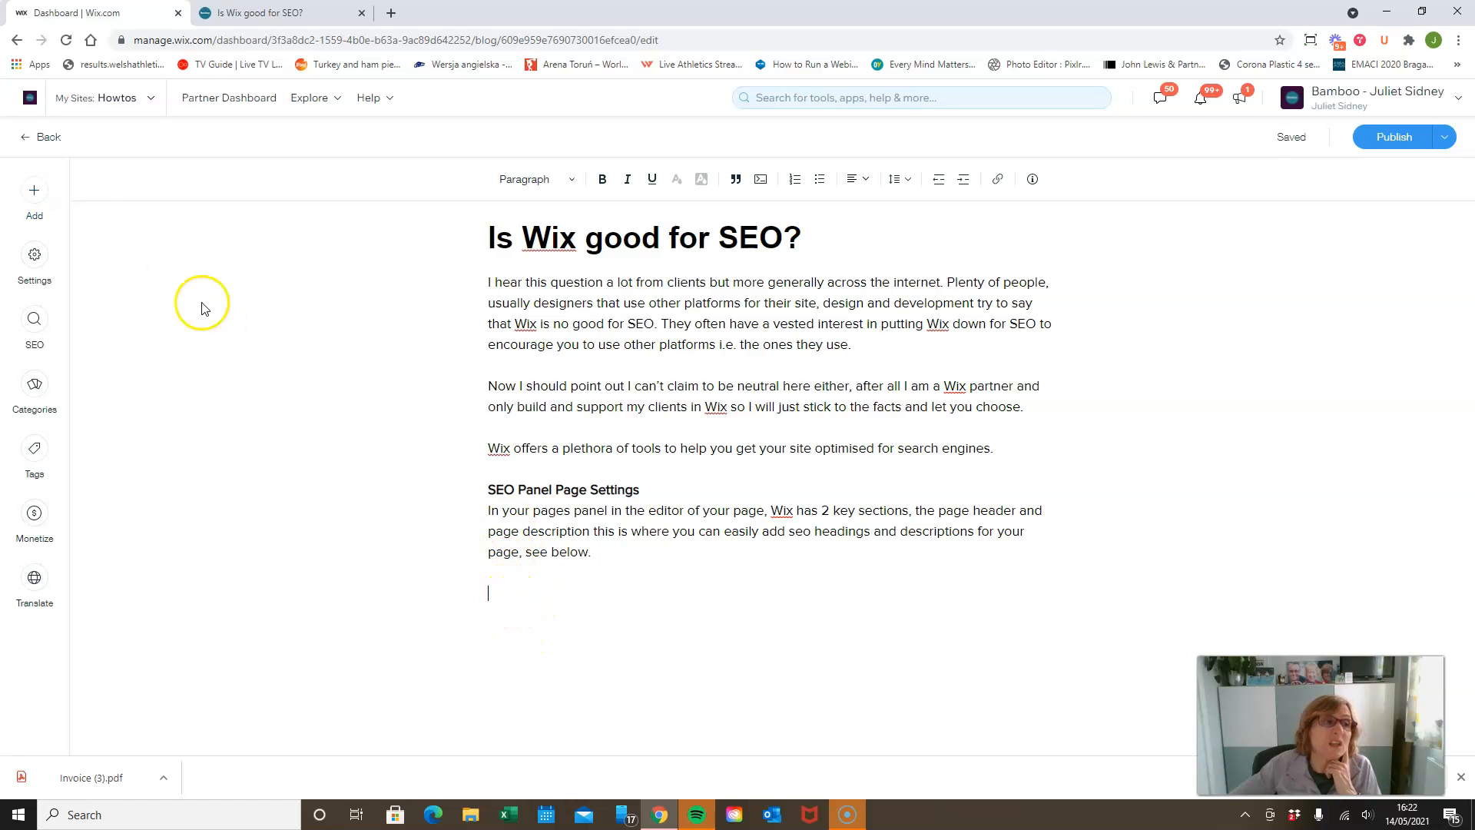
left_click(35, 195)
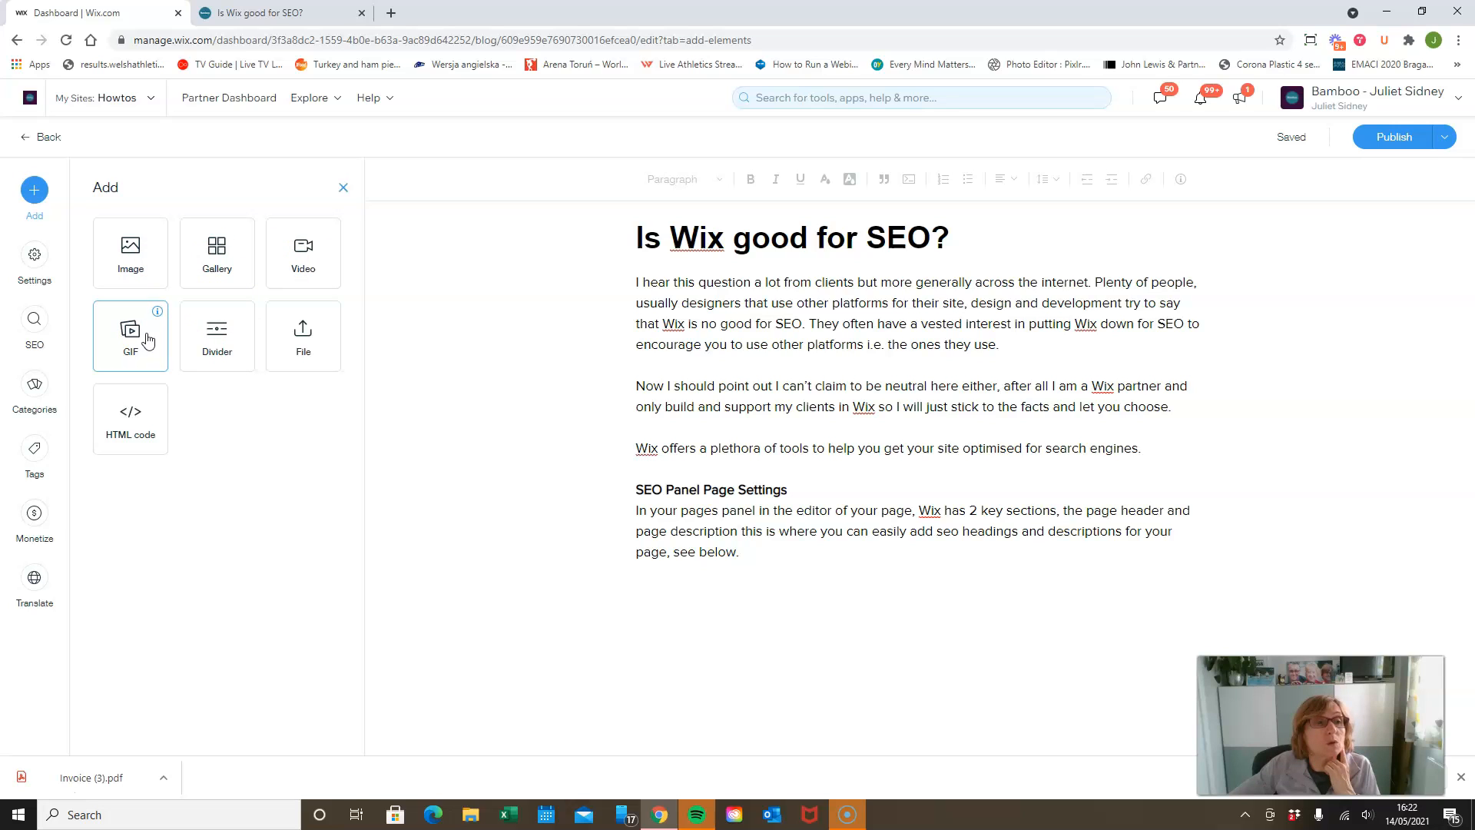
left_click(147, 438)
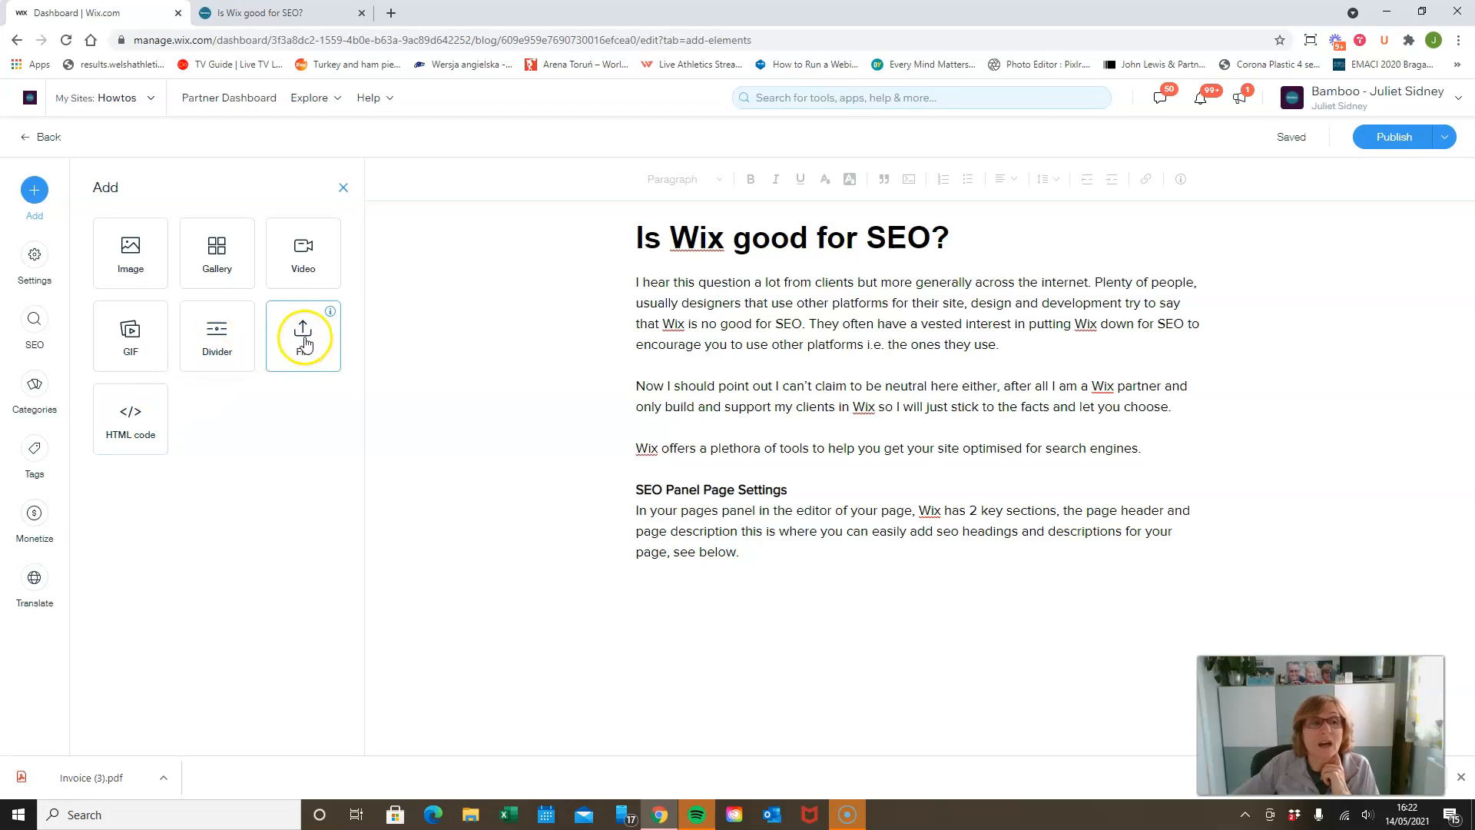
mouse_move(330, 313)
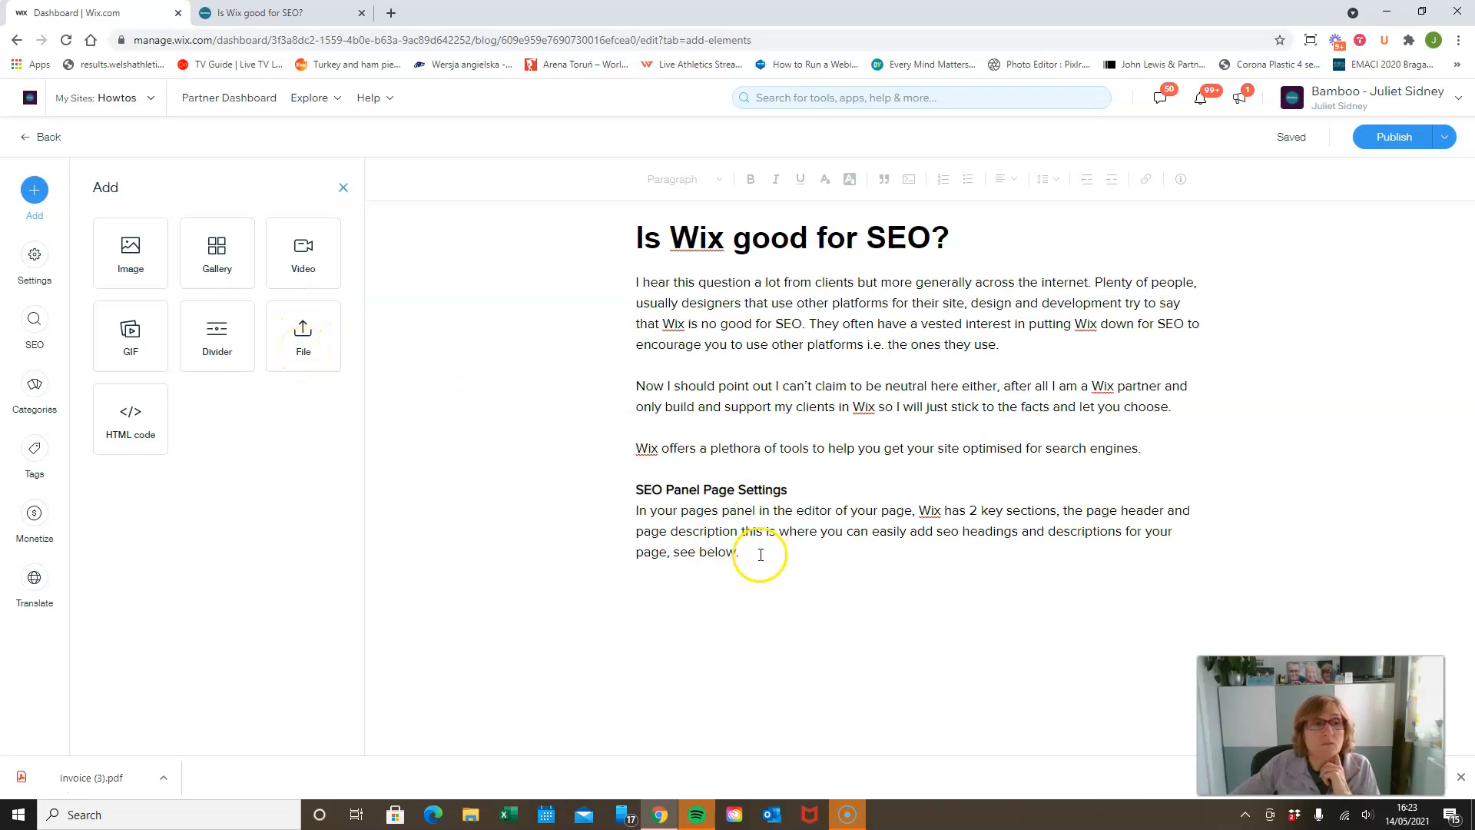
left_click(123, 255)
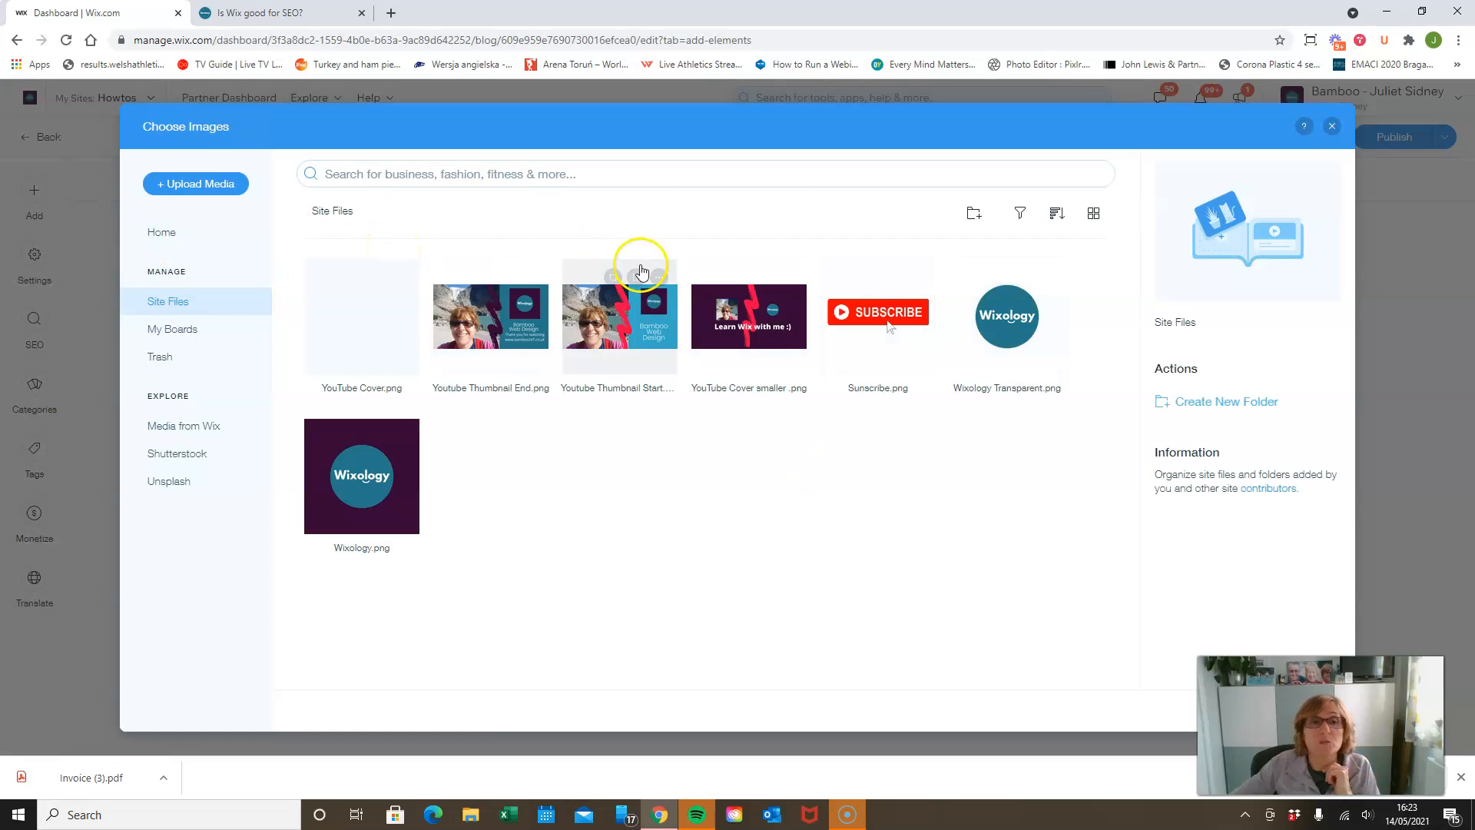
left_click(388, 331)
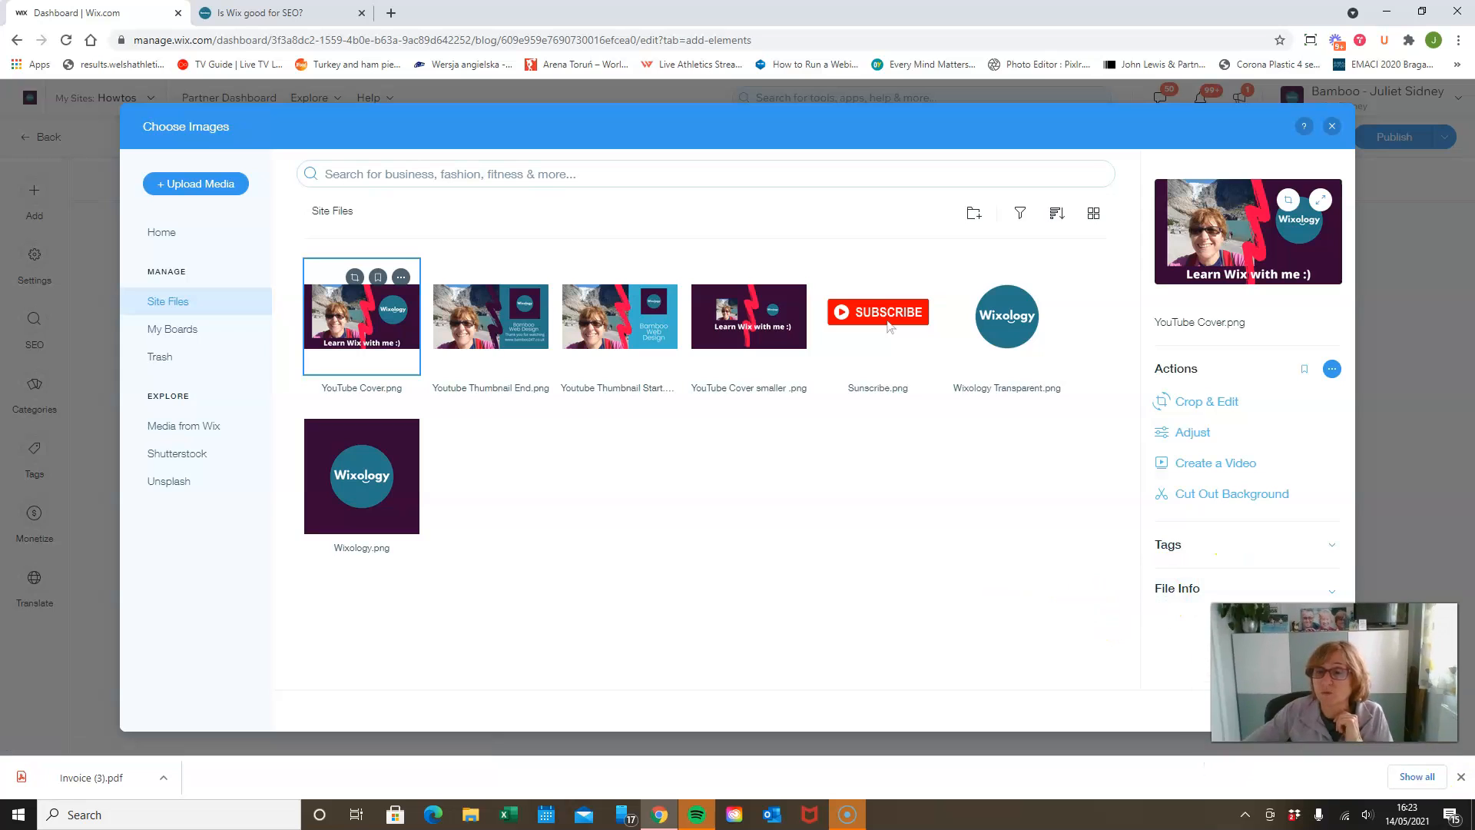
left_click(1297, 713)
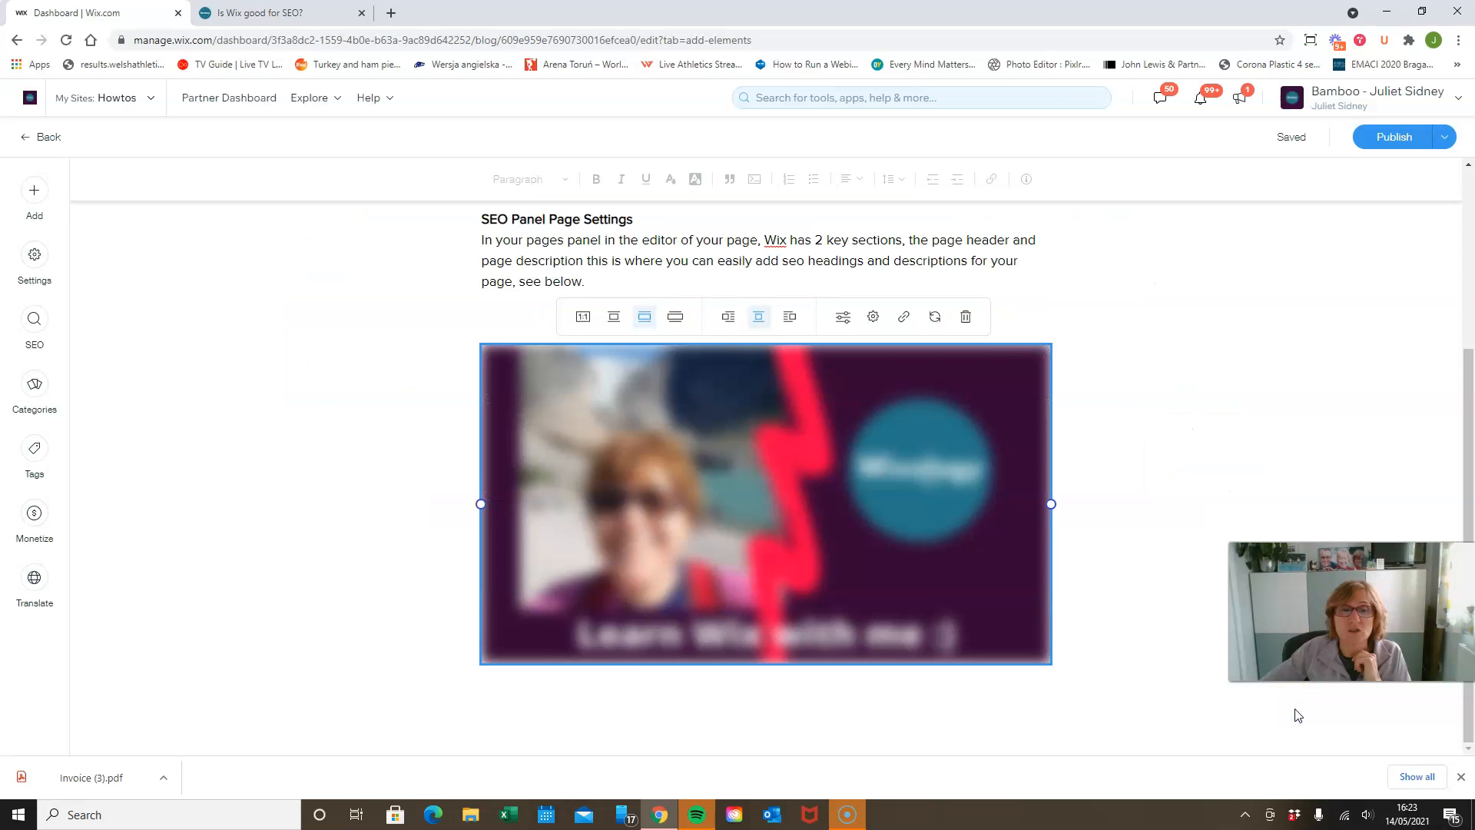
Review the elements that can be added to the post and the alternatives to publishing it immediately.
left_click(873, 443)
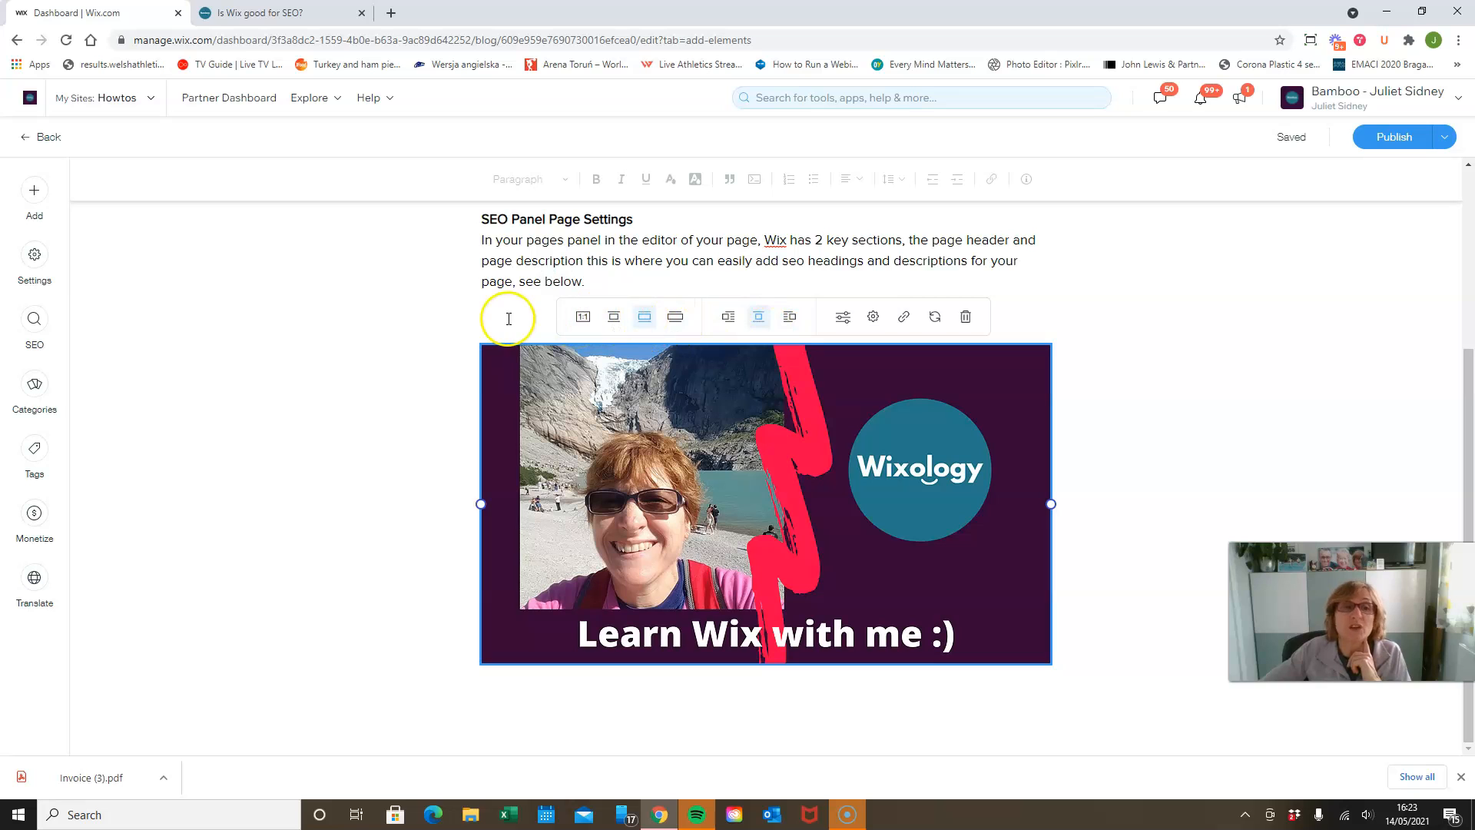
left_click(508, 318)
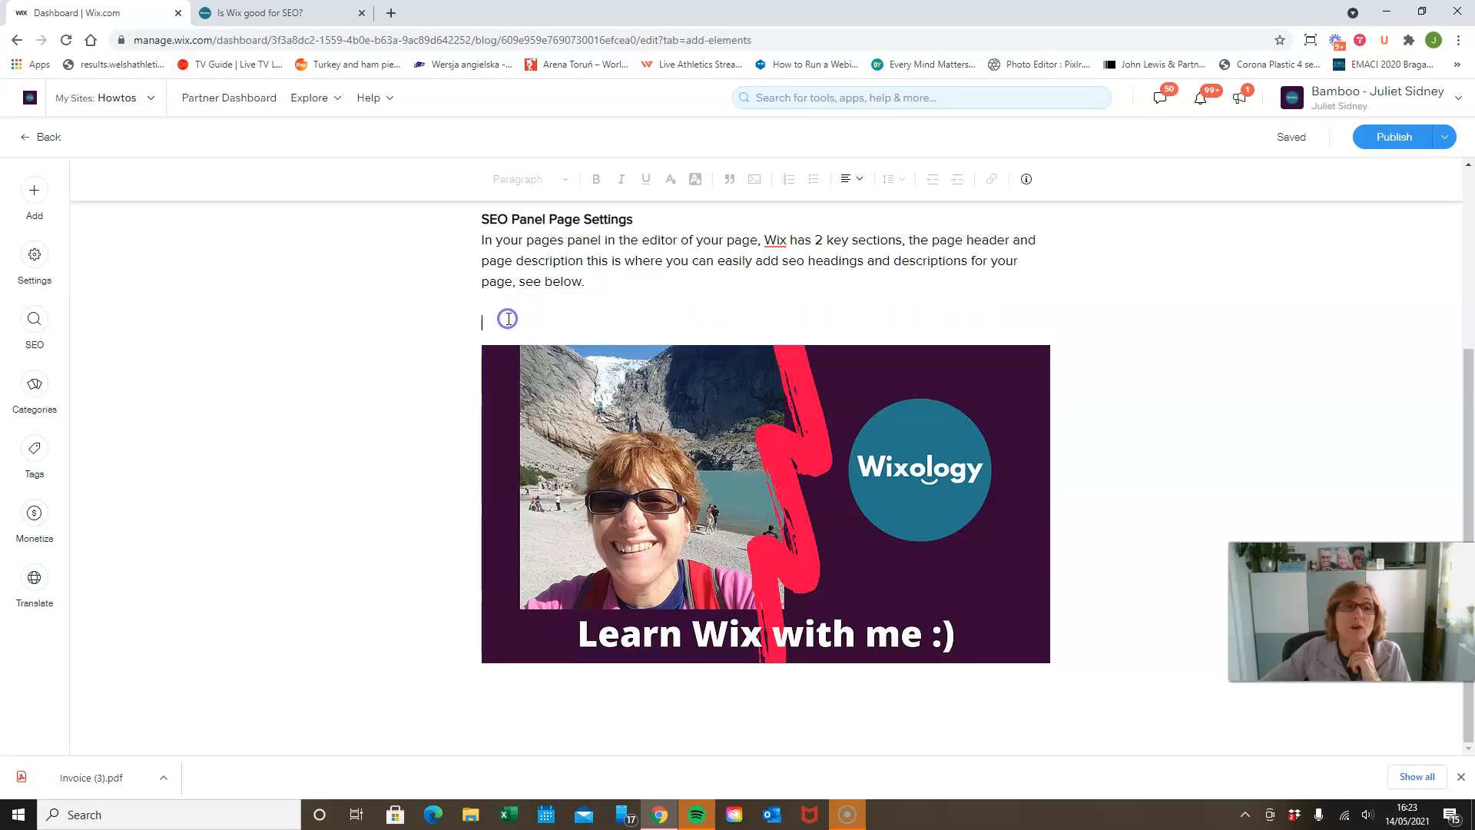
left_click(45, 197)
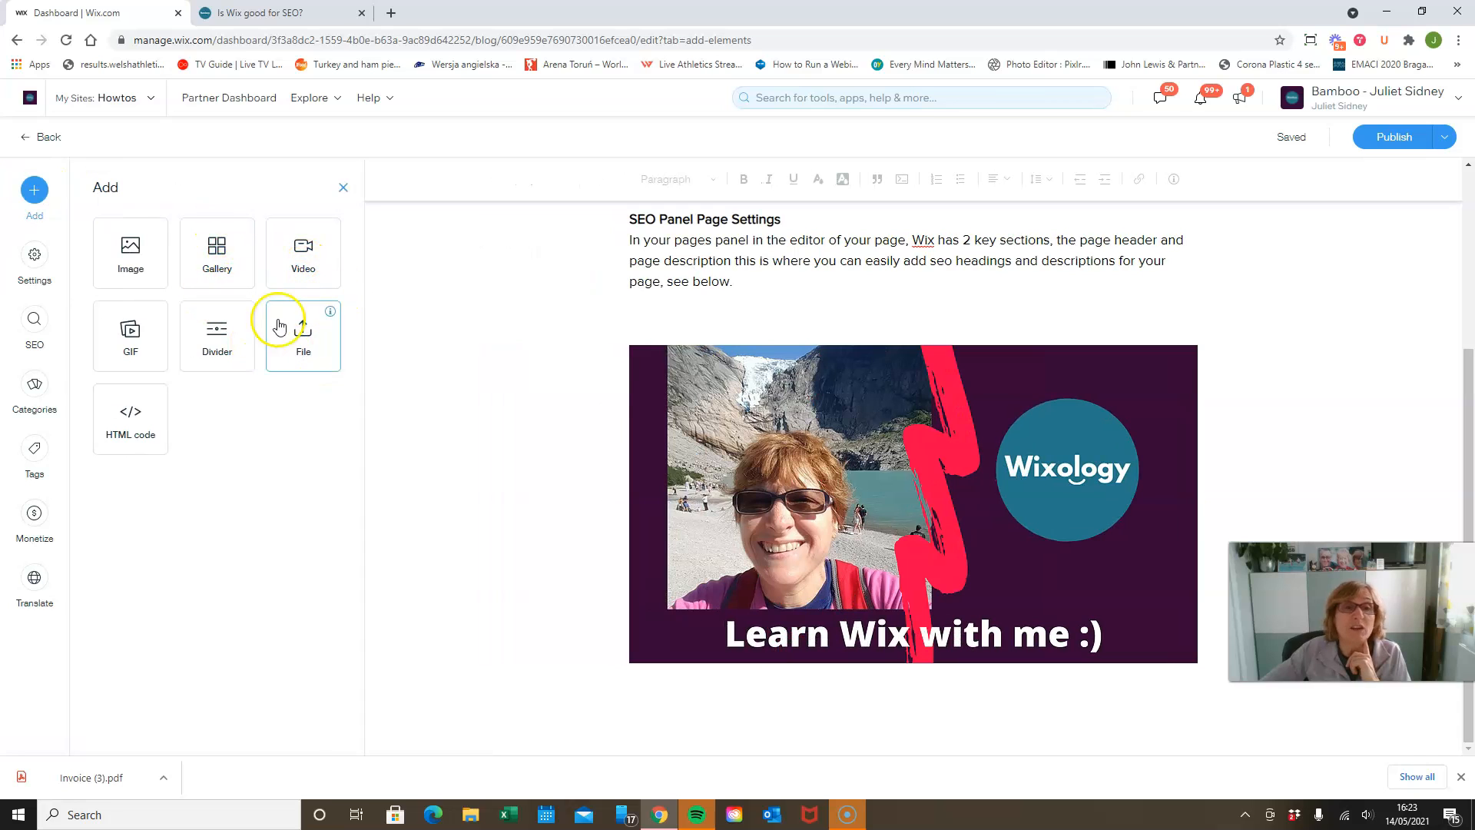
left_click(787, 351)
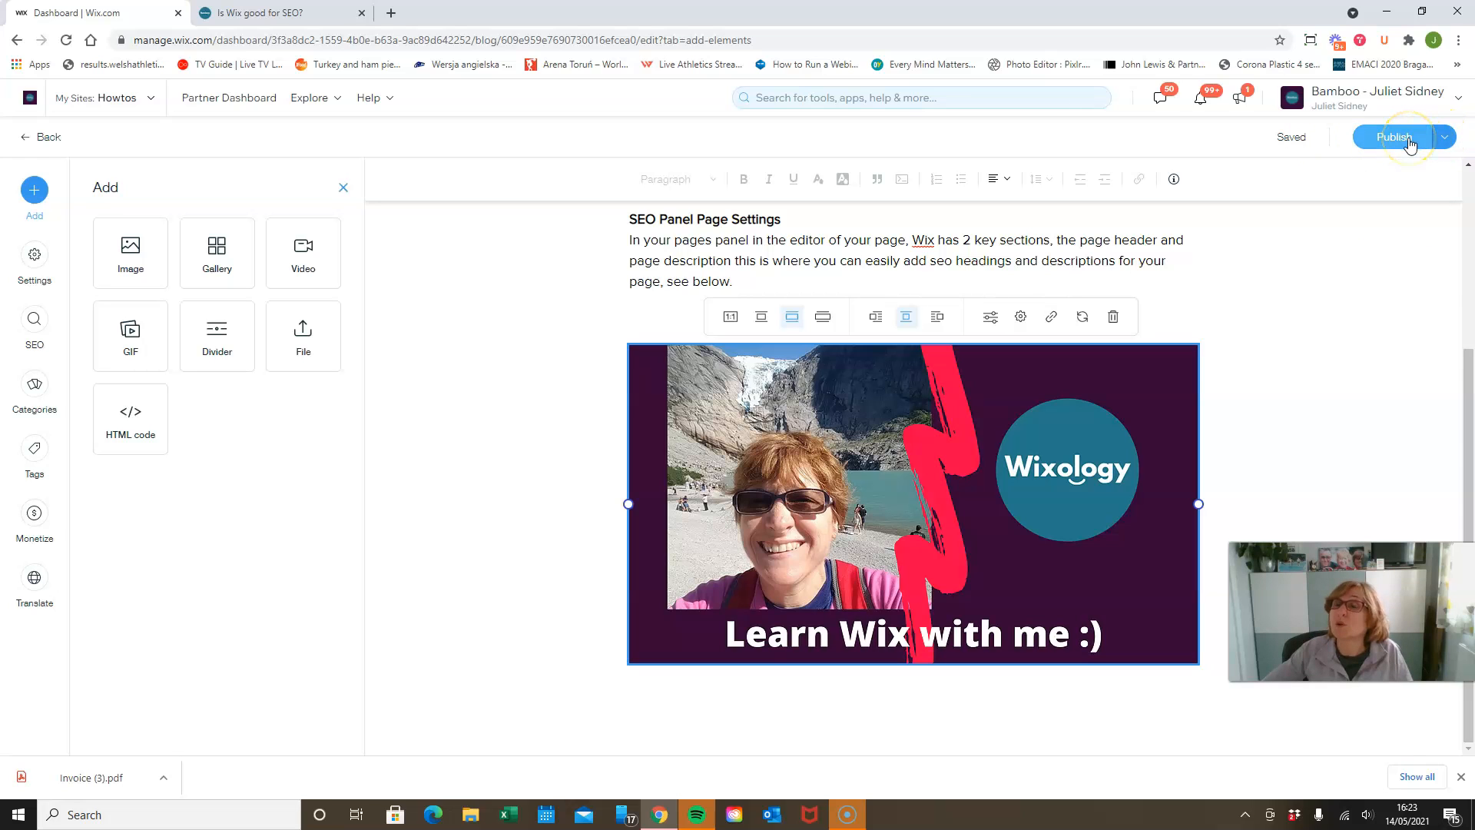
left_click(1445, 139)
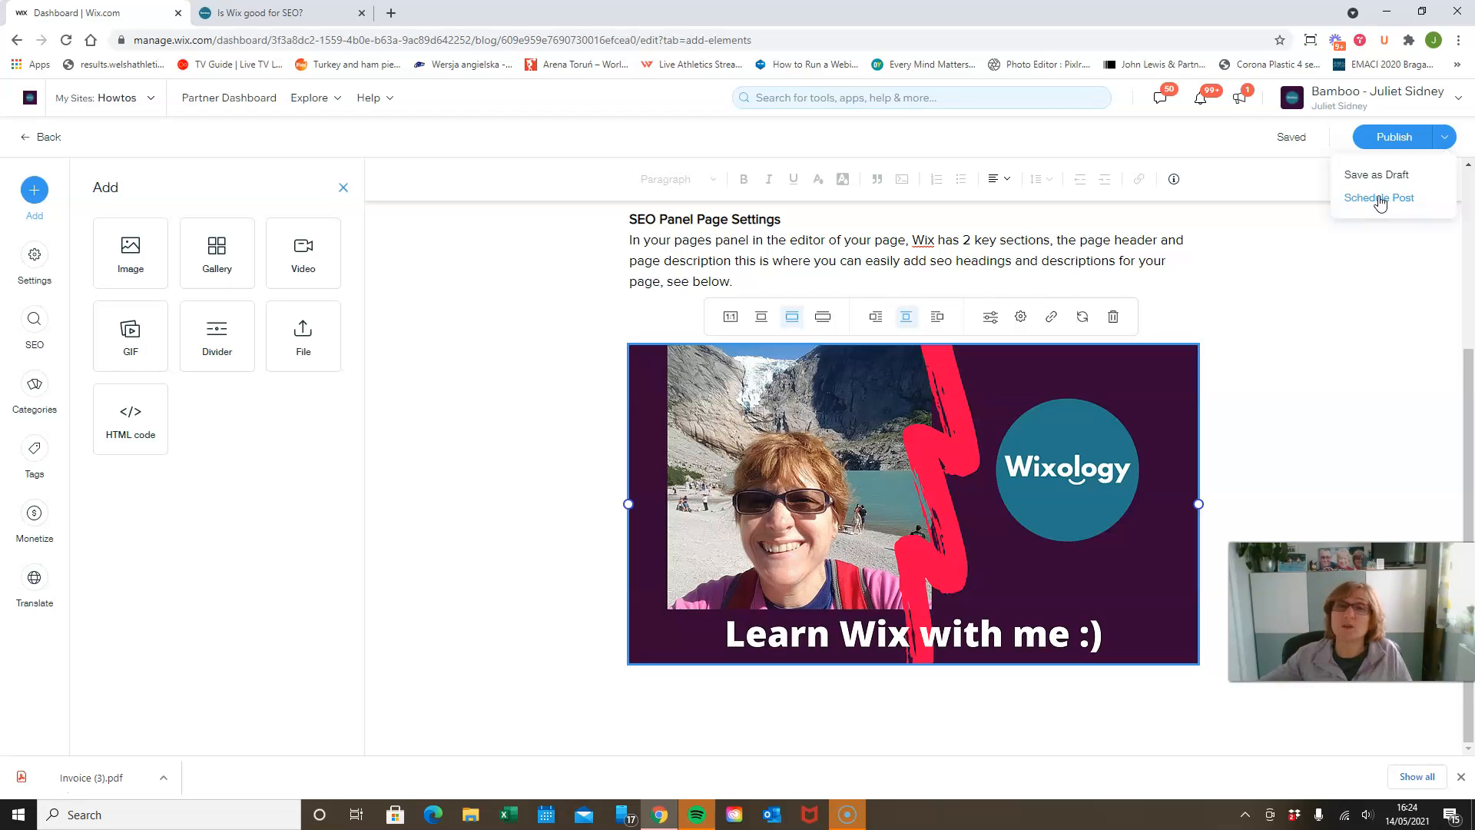
left_click(1327, 275)
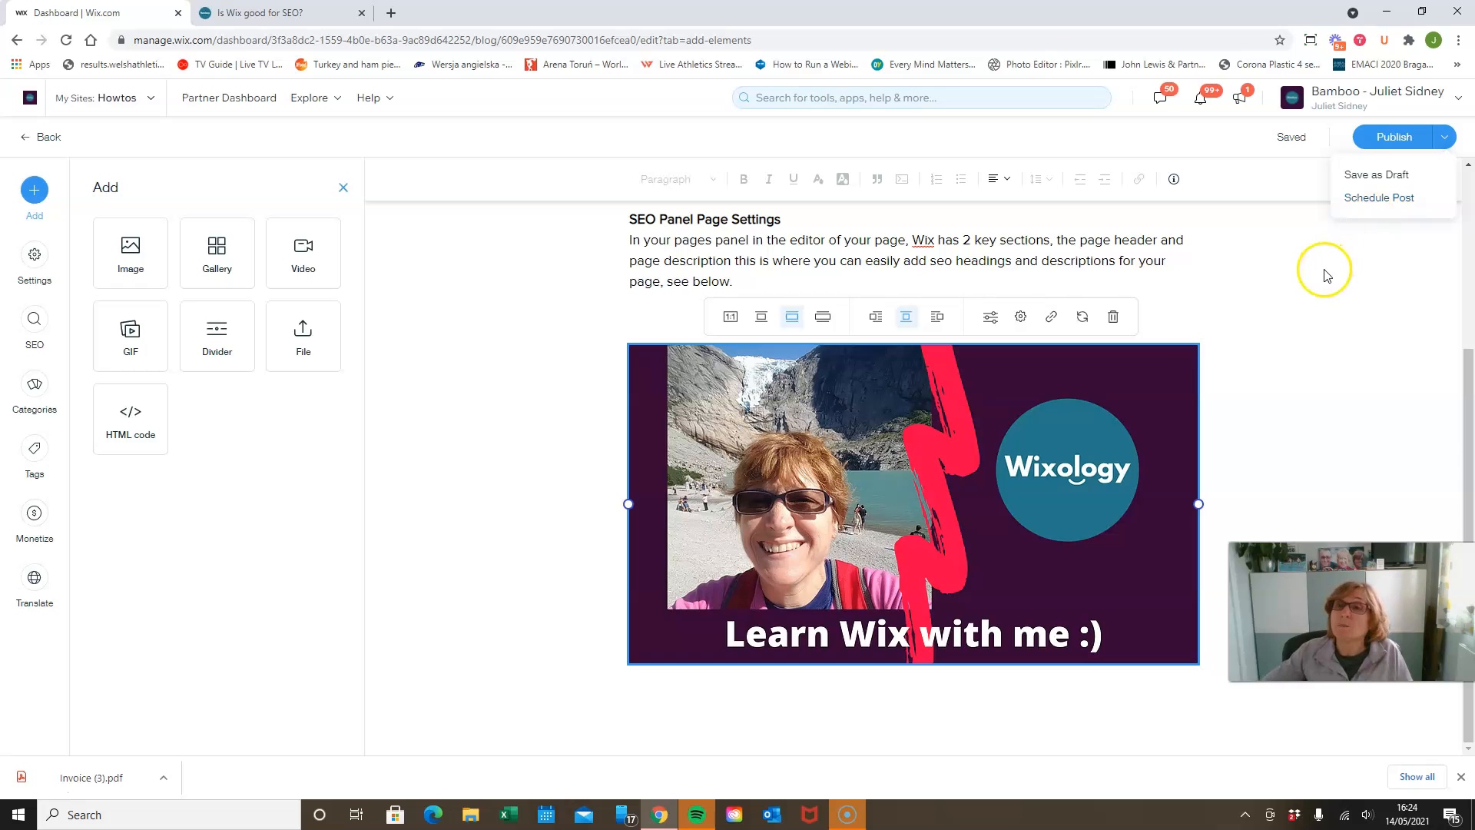
mouse_move(1469, 376)
left_mouse_down()
mouse_move(1469, 231)
mouse_move(1469, 380)
mouse_move(1469, 357)
left_mouse_up()
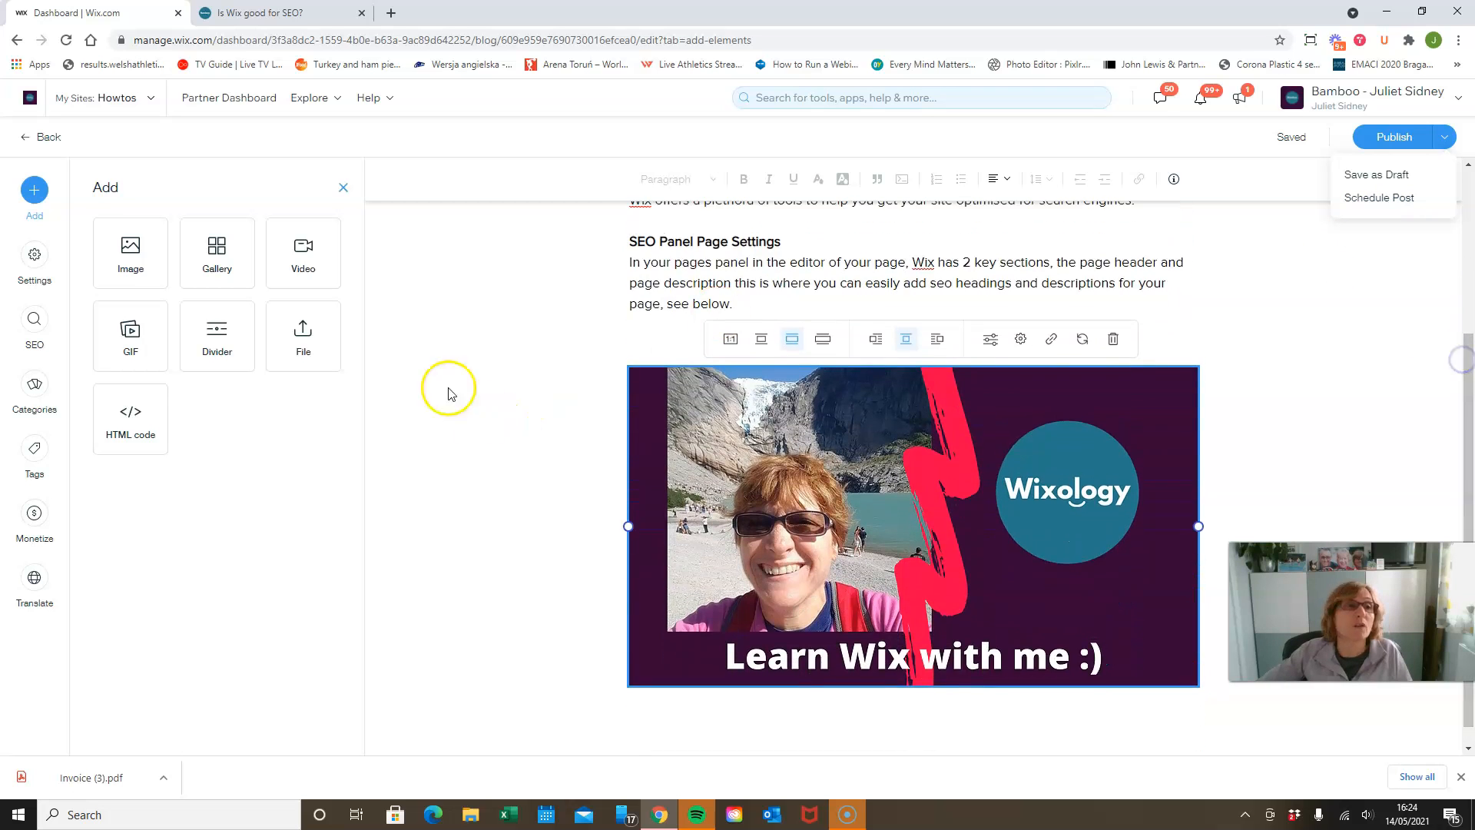
left_click(343, 188)
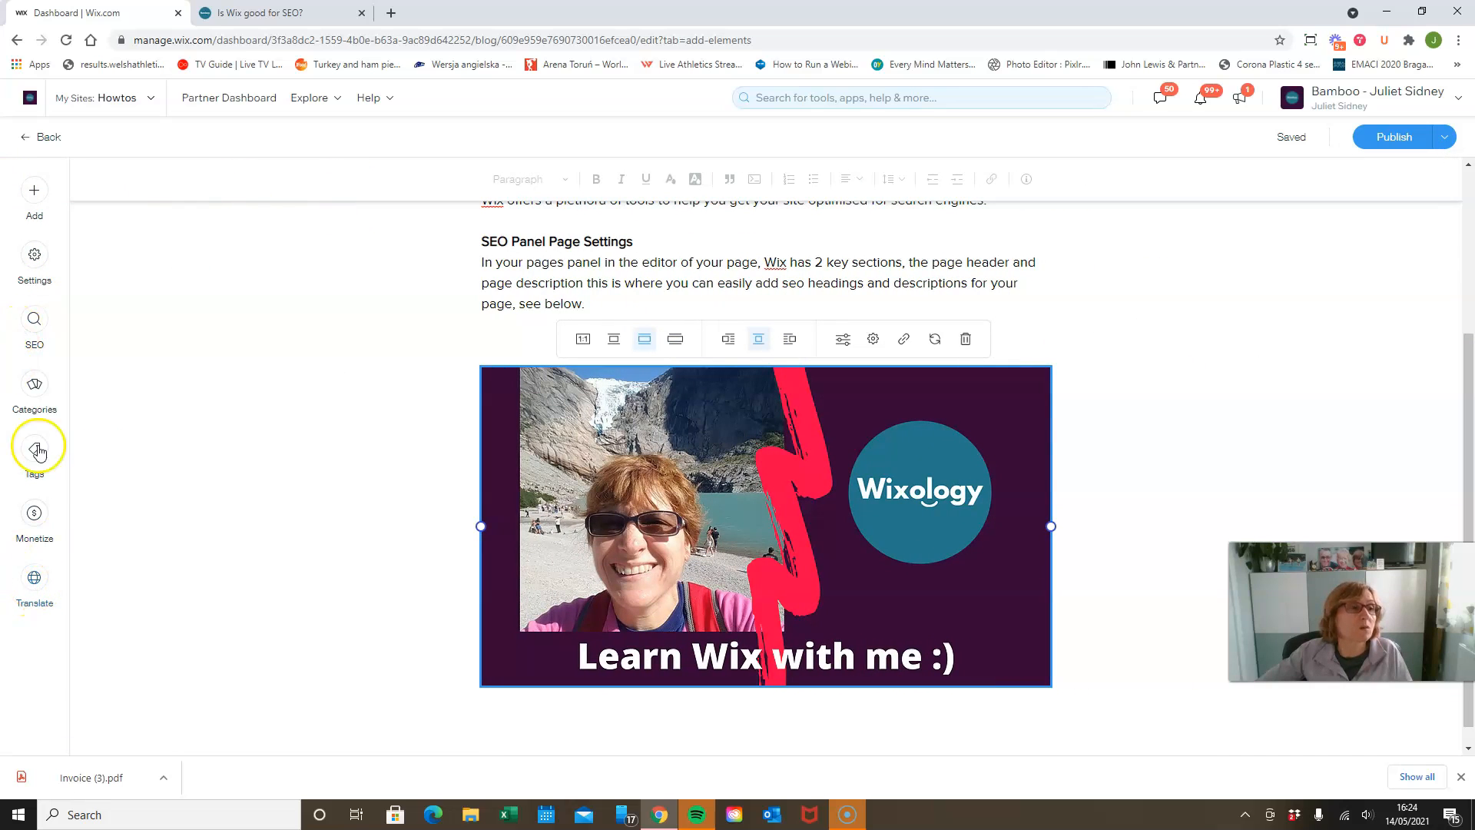
Review the post's general settings and delete the blank line above the inserted image.
left_click(37, 257)
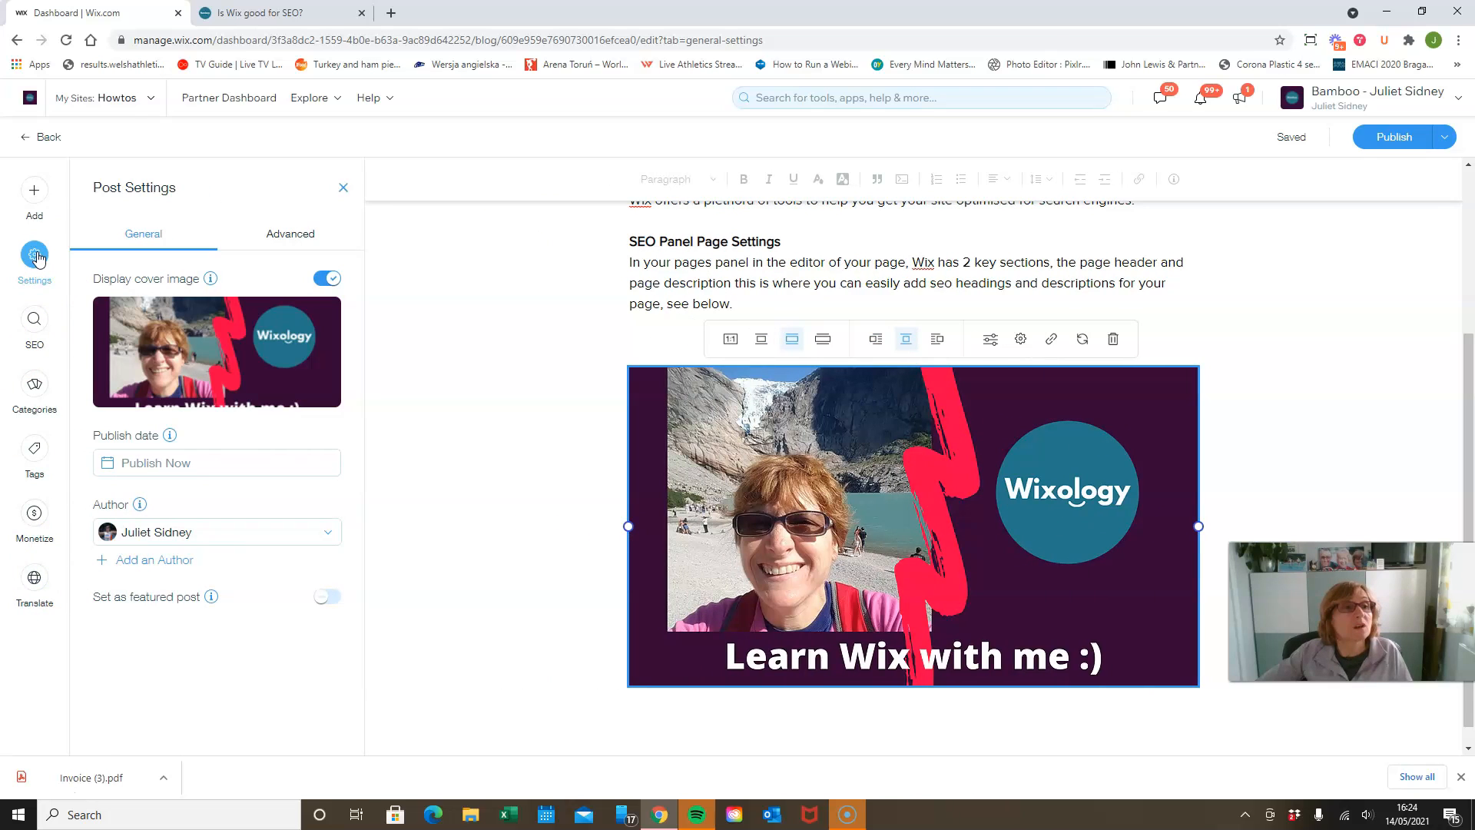
mouse_move(205, 332)
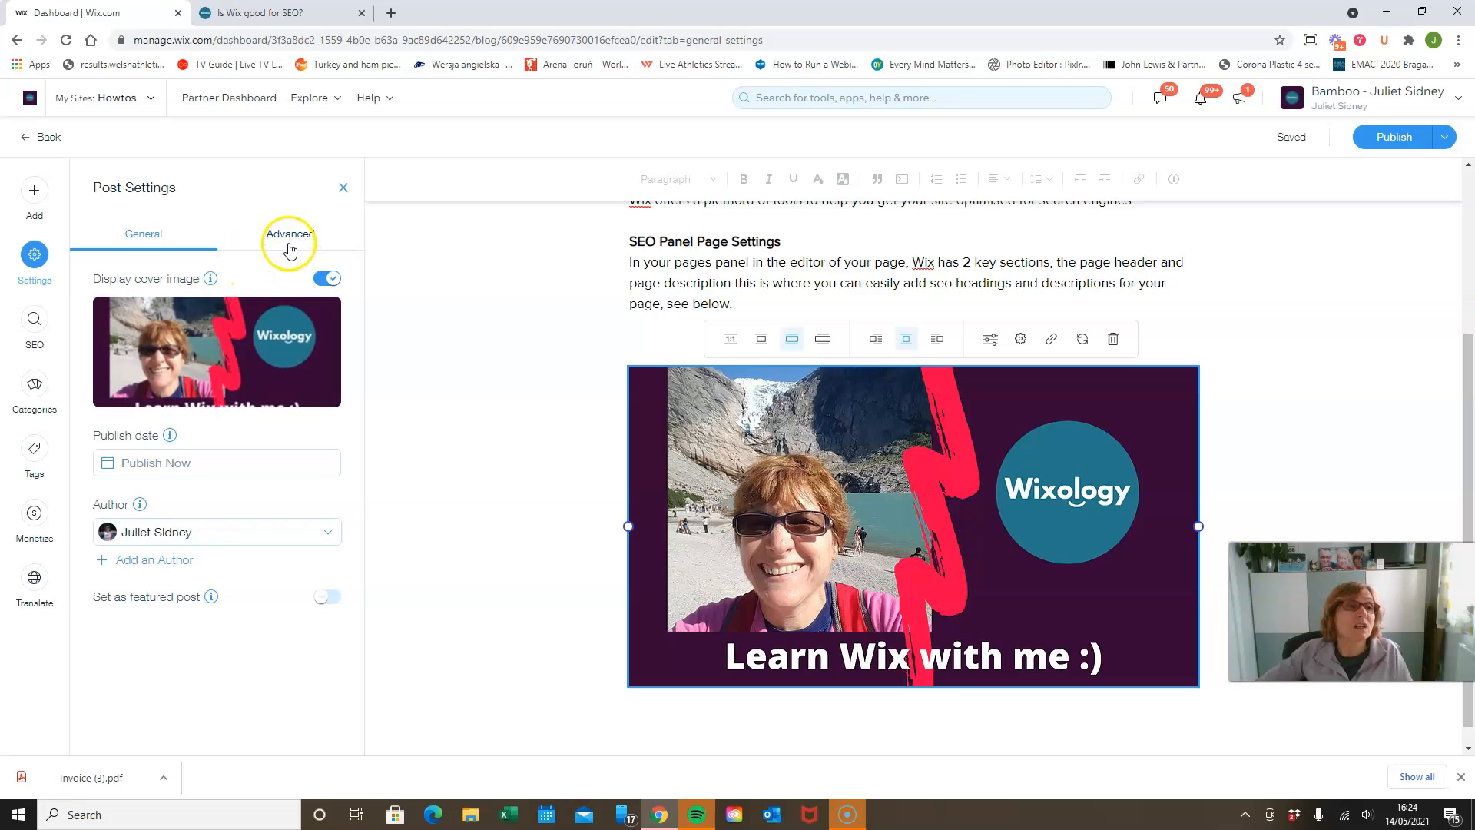
left_click(202, 352)
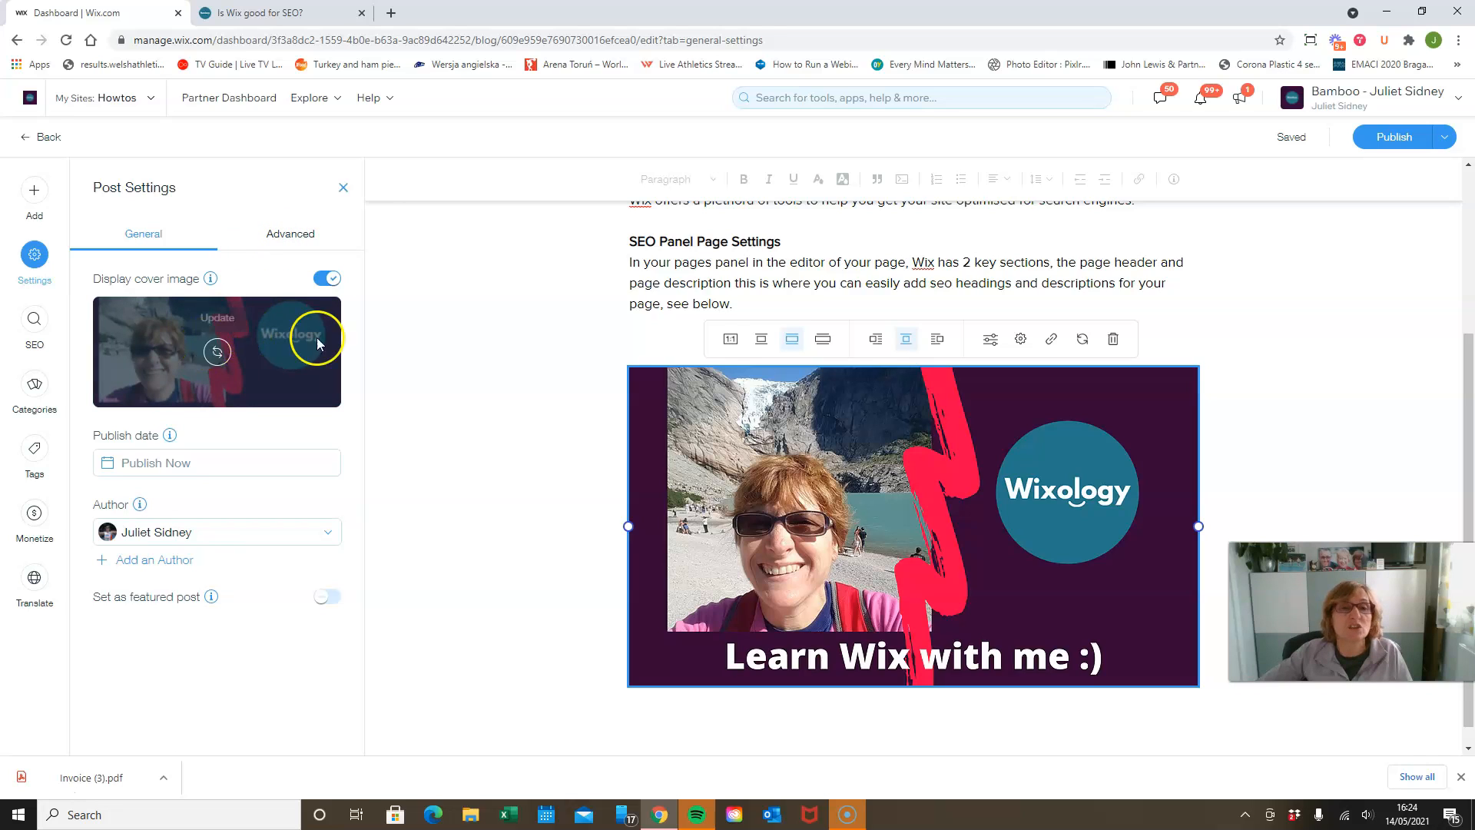
left_click(655, 338)
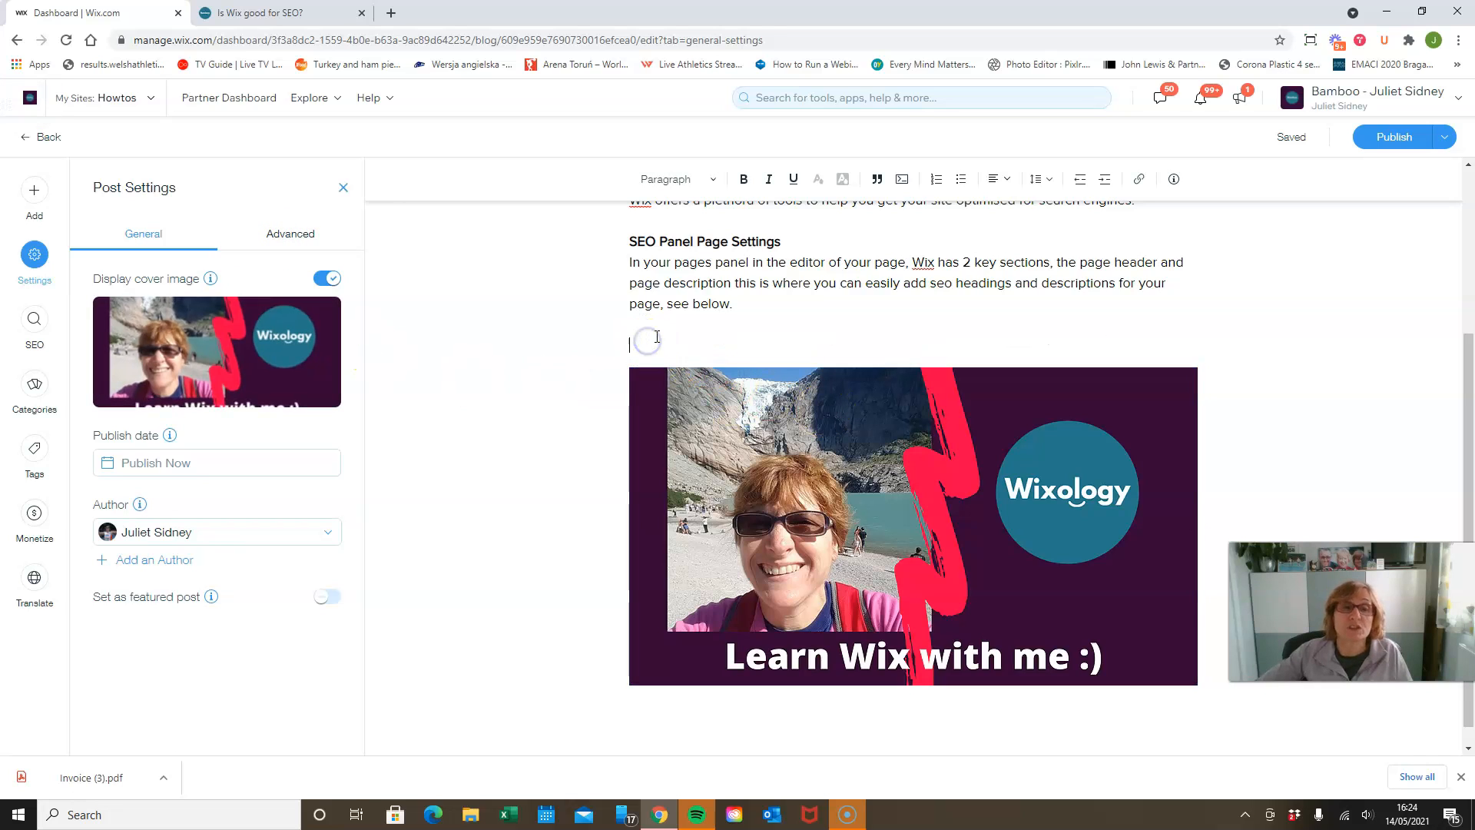
key("Delete")
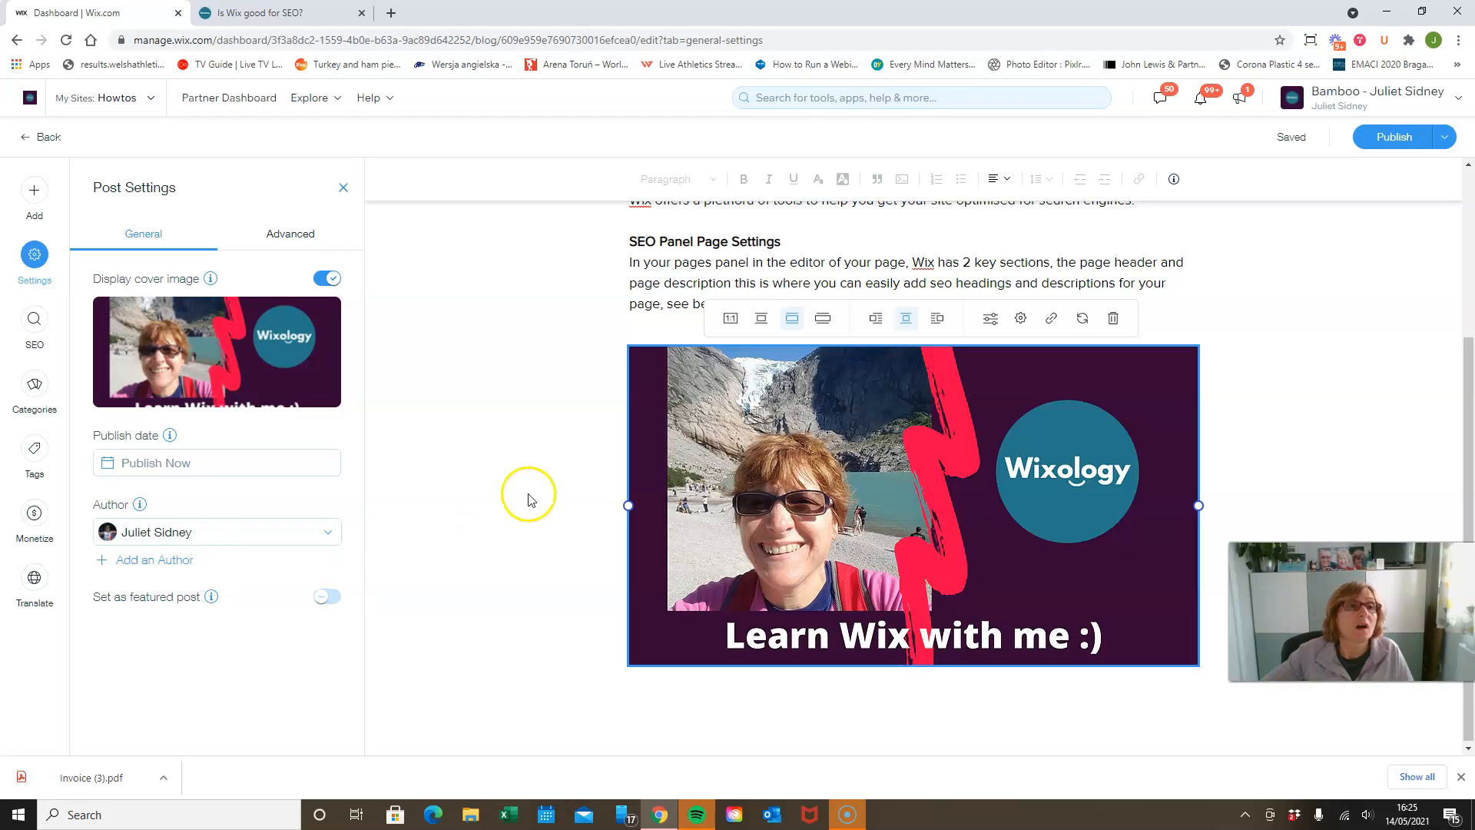
Examine the post's advanced settings and its page SEO slug, title and full description.
left_click(314, 236)
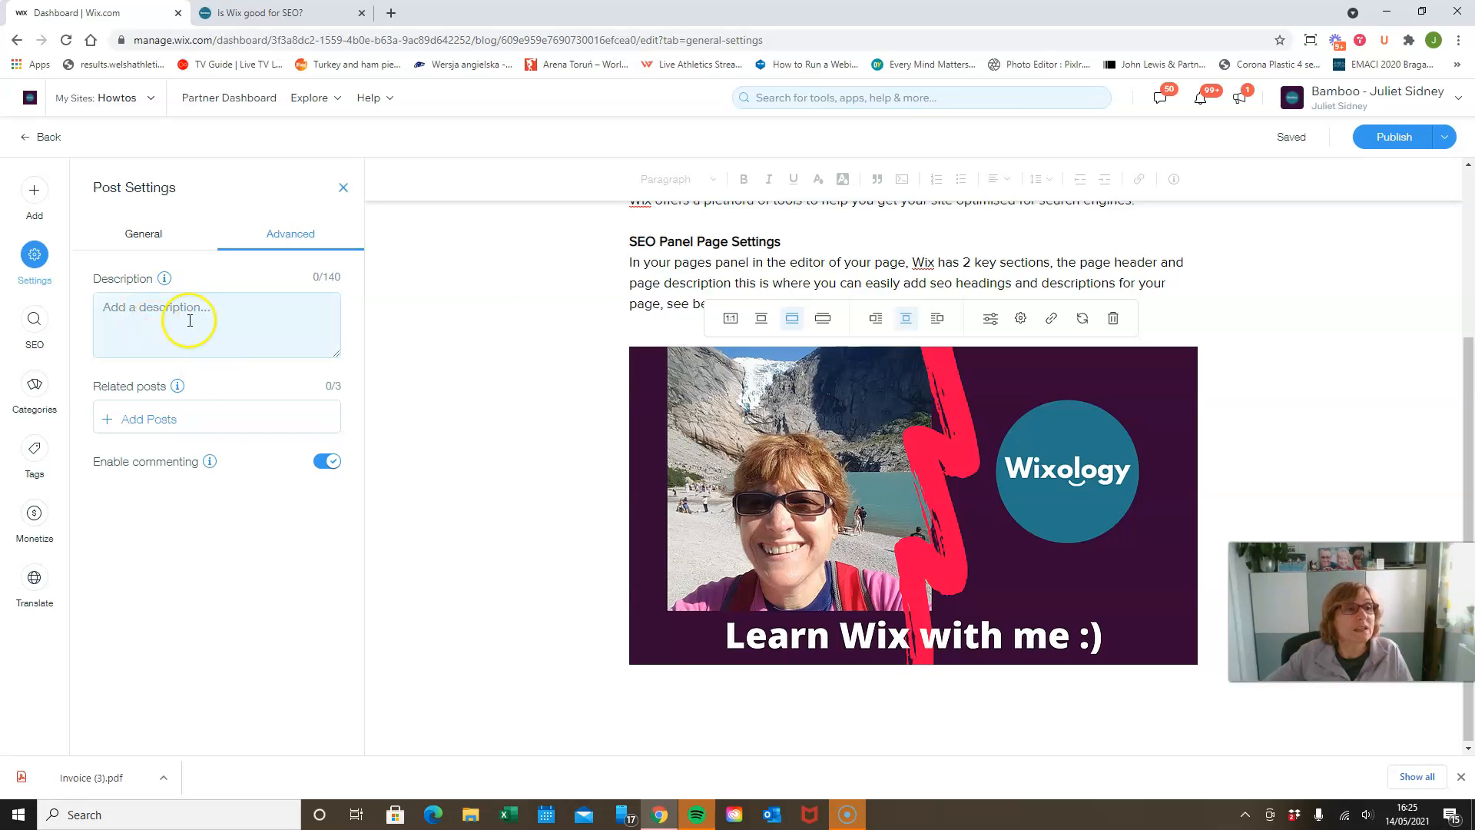
left_click(43, 323)
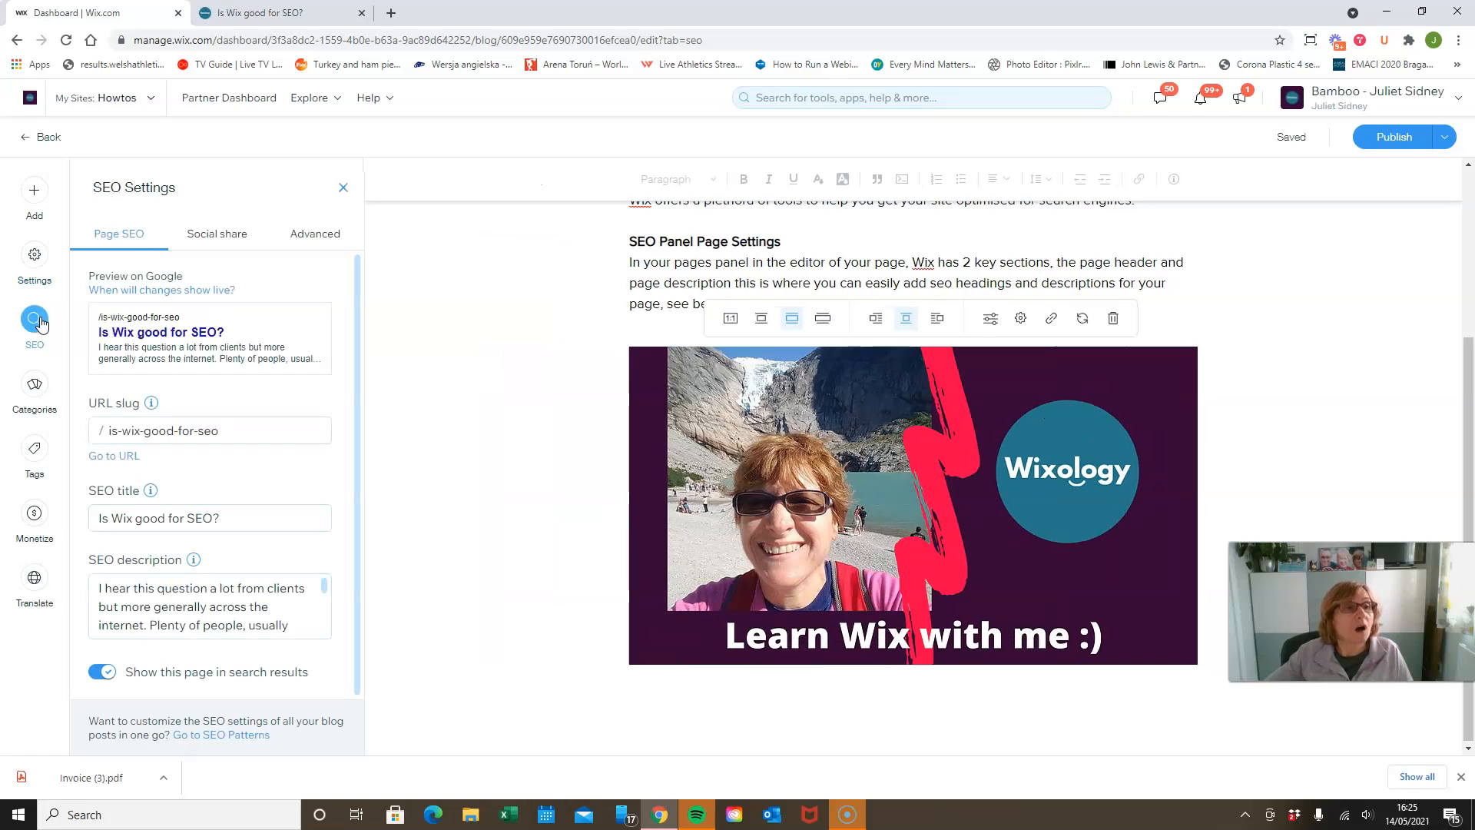
left_click(296, 428)
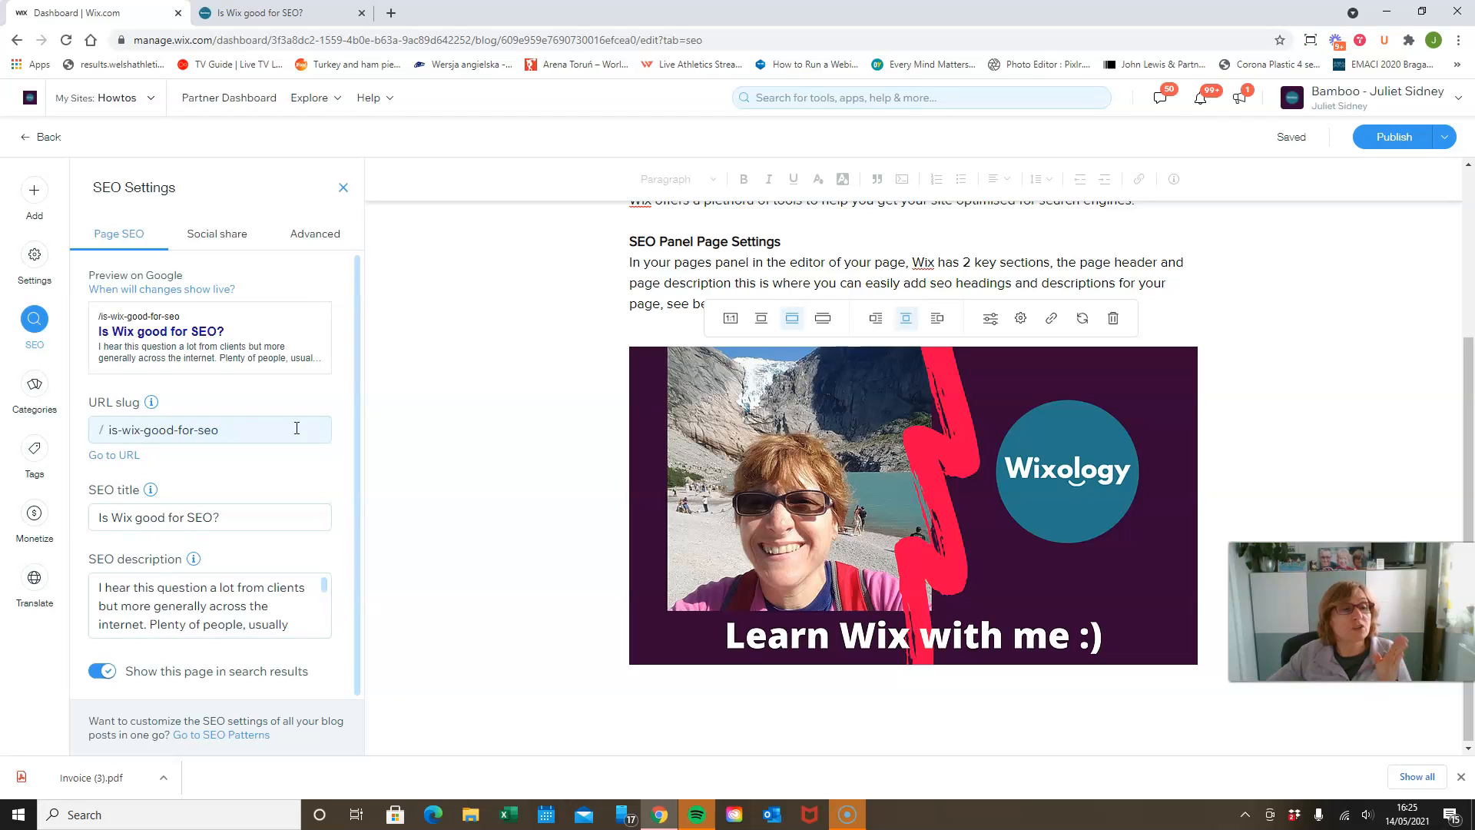
left_click(316, 603)
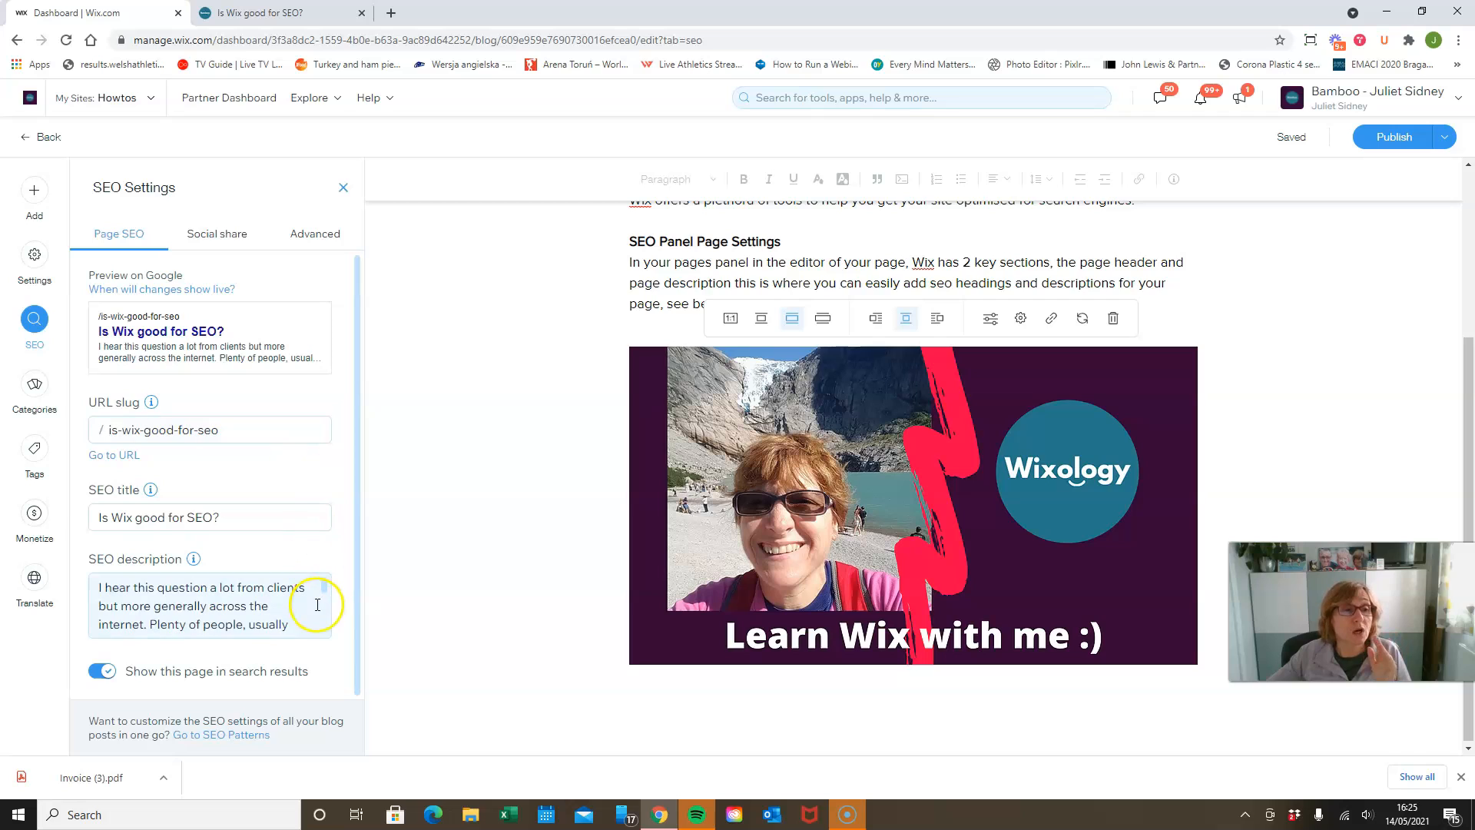
scroll(315, 612, "down", 3)
left_click(211, 625)
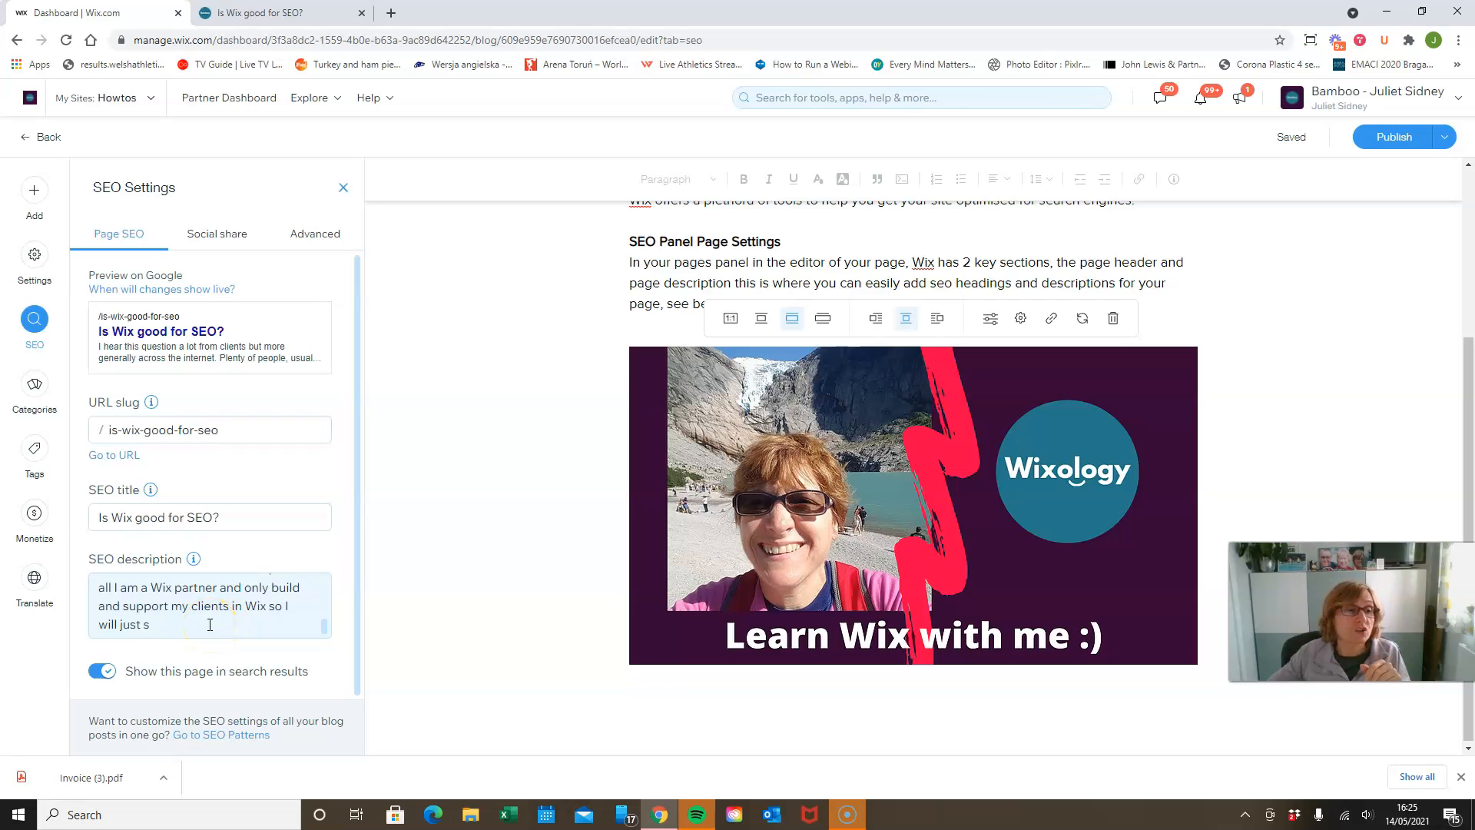
scroll(210, 625, "up", 4)
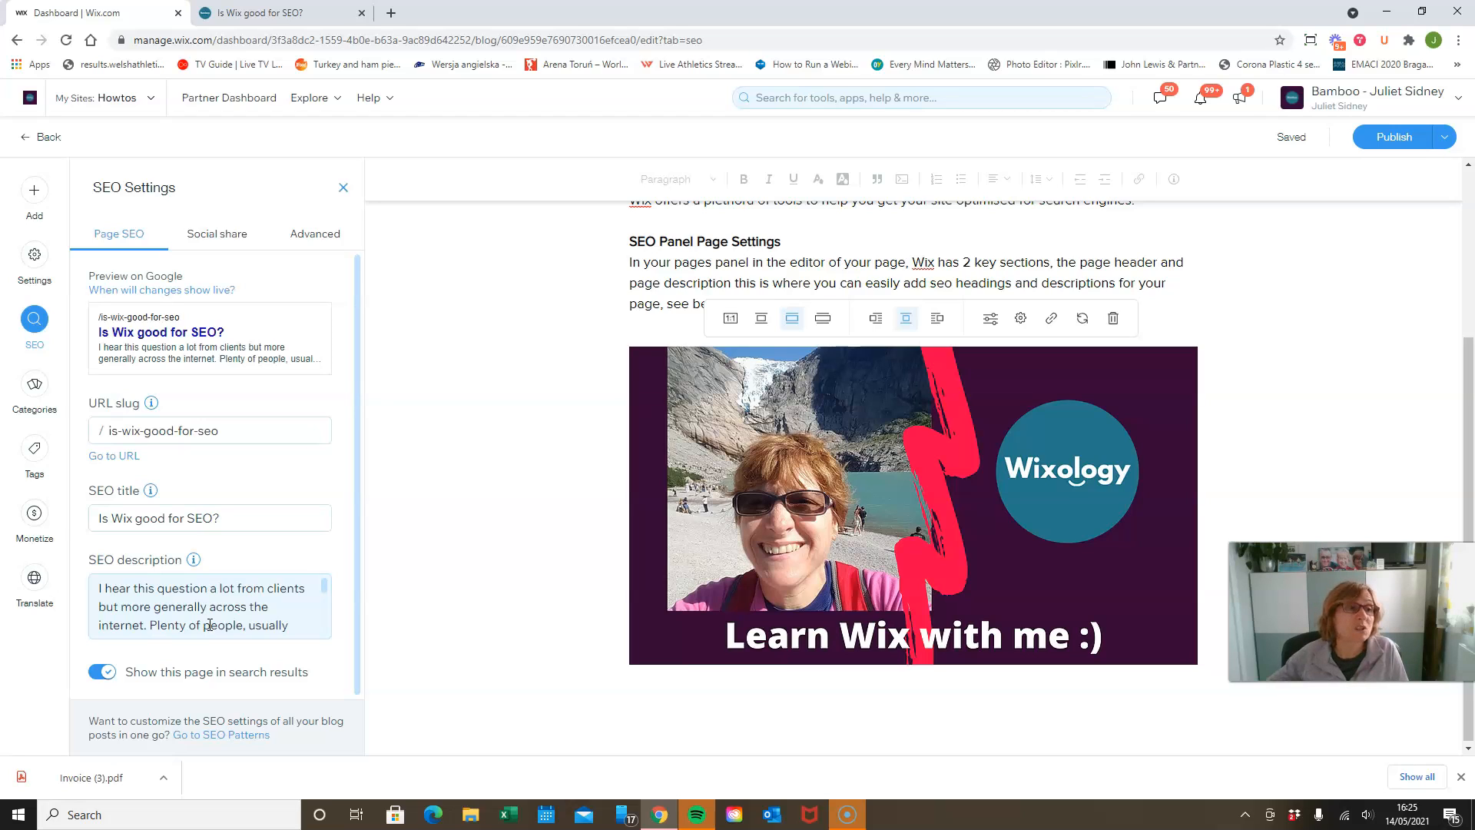
scroll(270, 588, "down", 5)
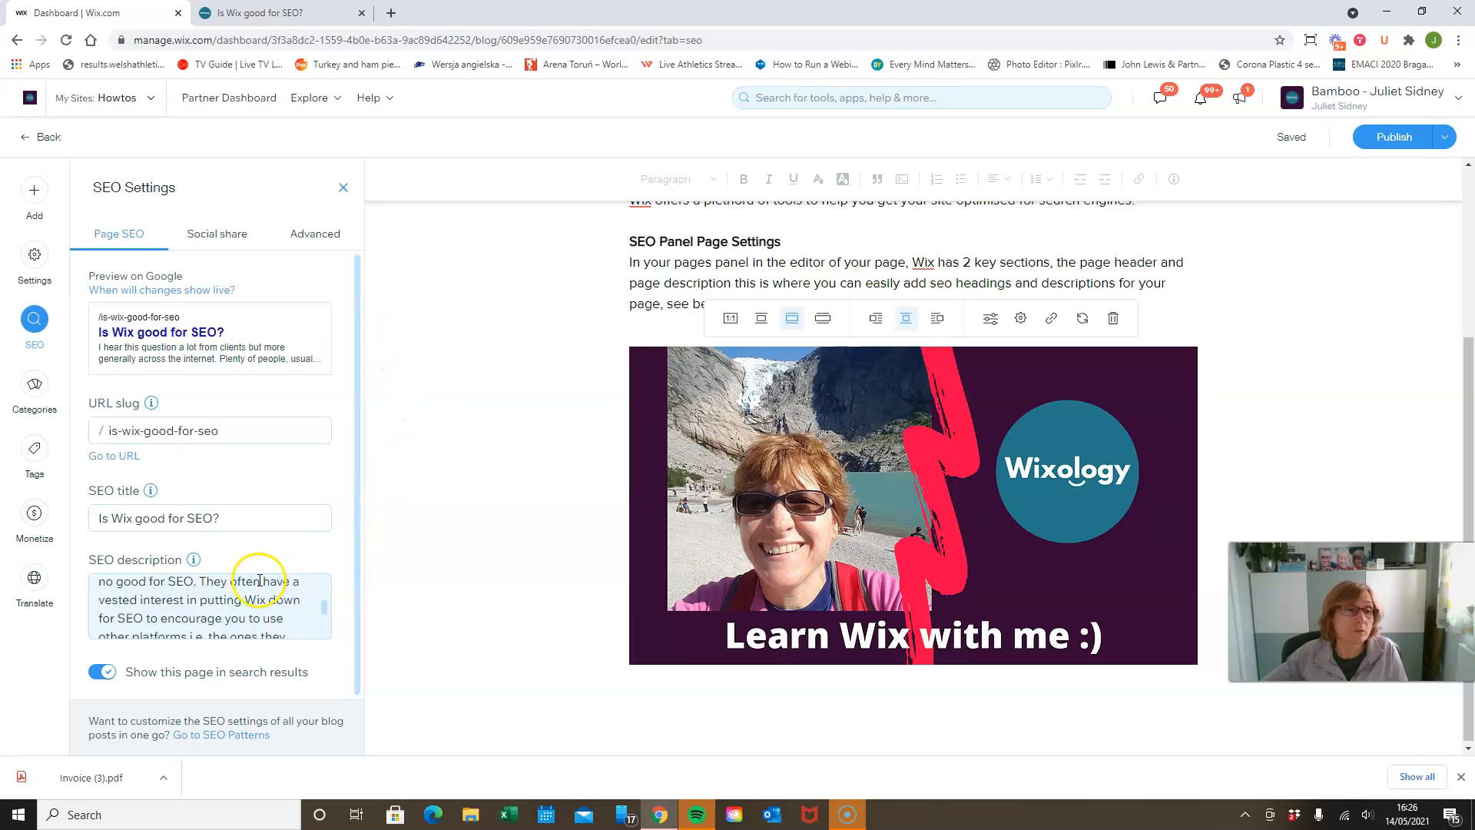
Examine the post's social share preview and its structured data and meta tags in the SEO settings.
left_click(225, 235)
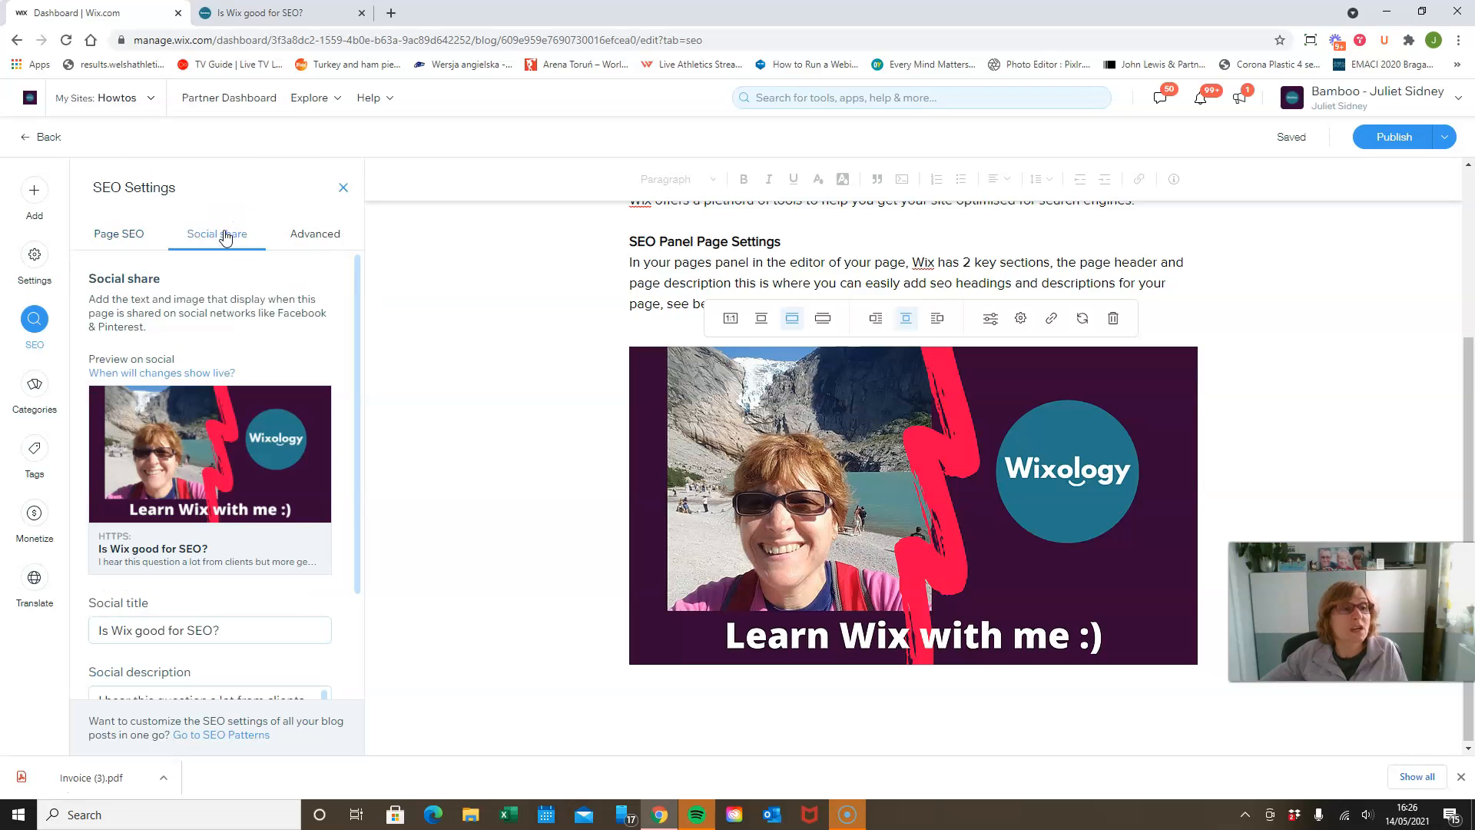
mouse_move(238, 492)
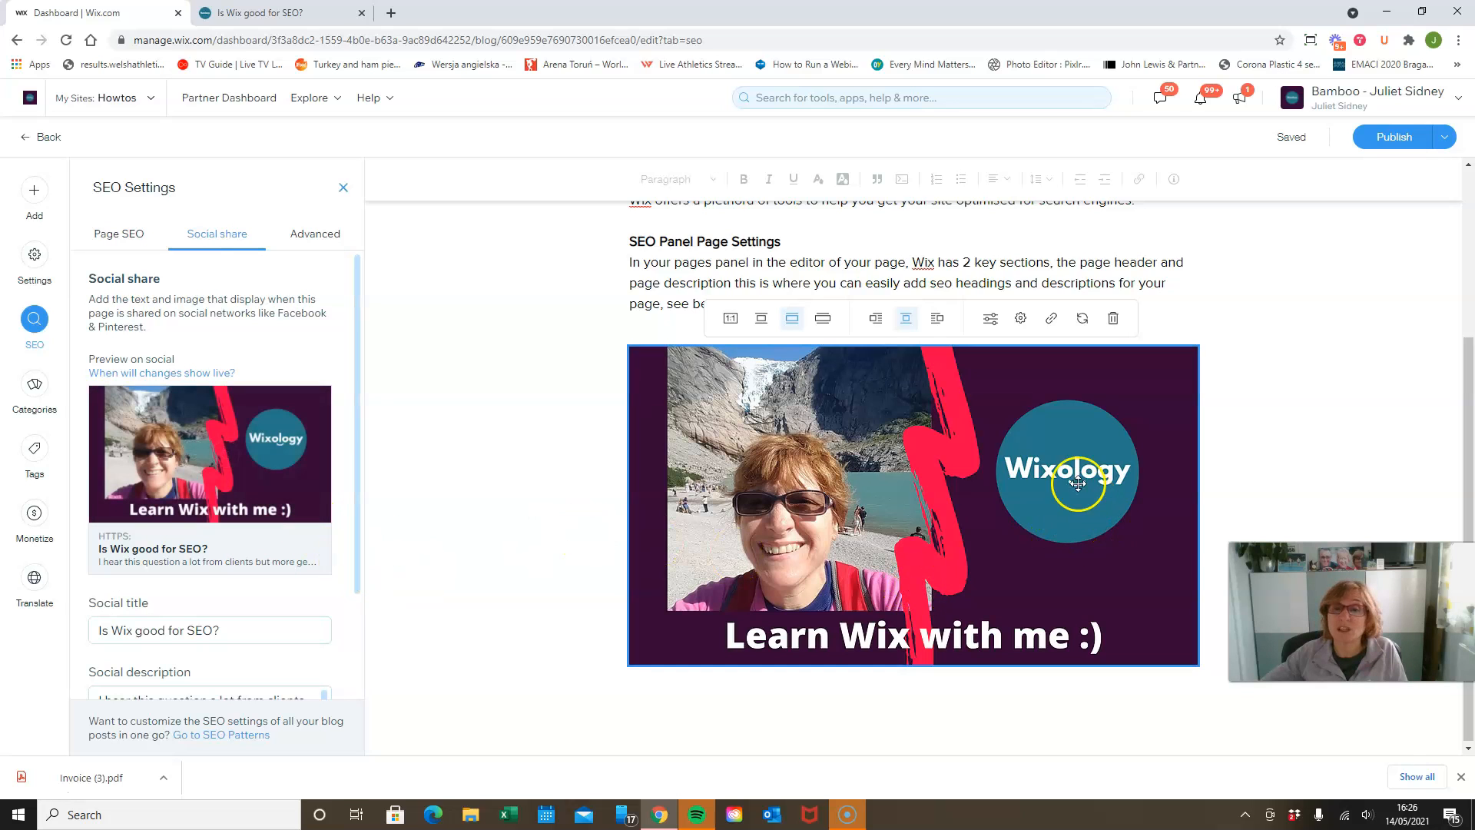
left_click(308, 242)
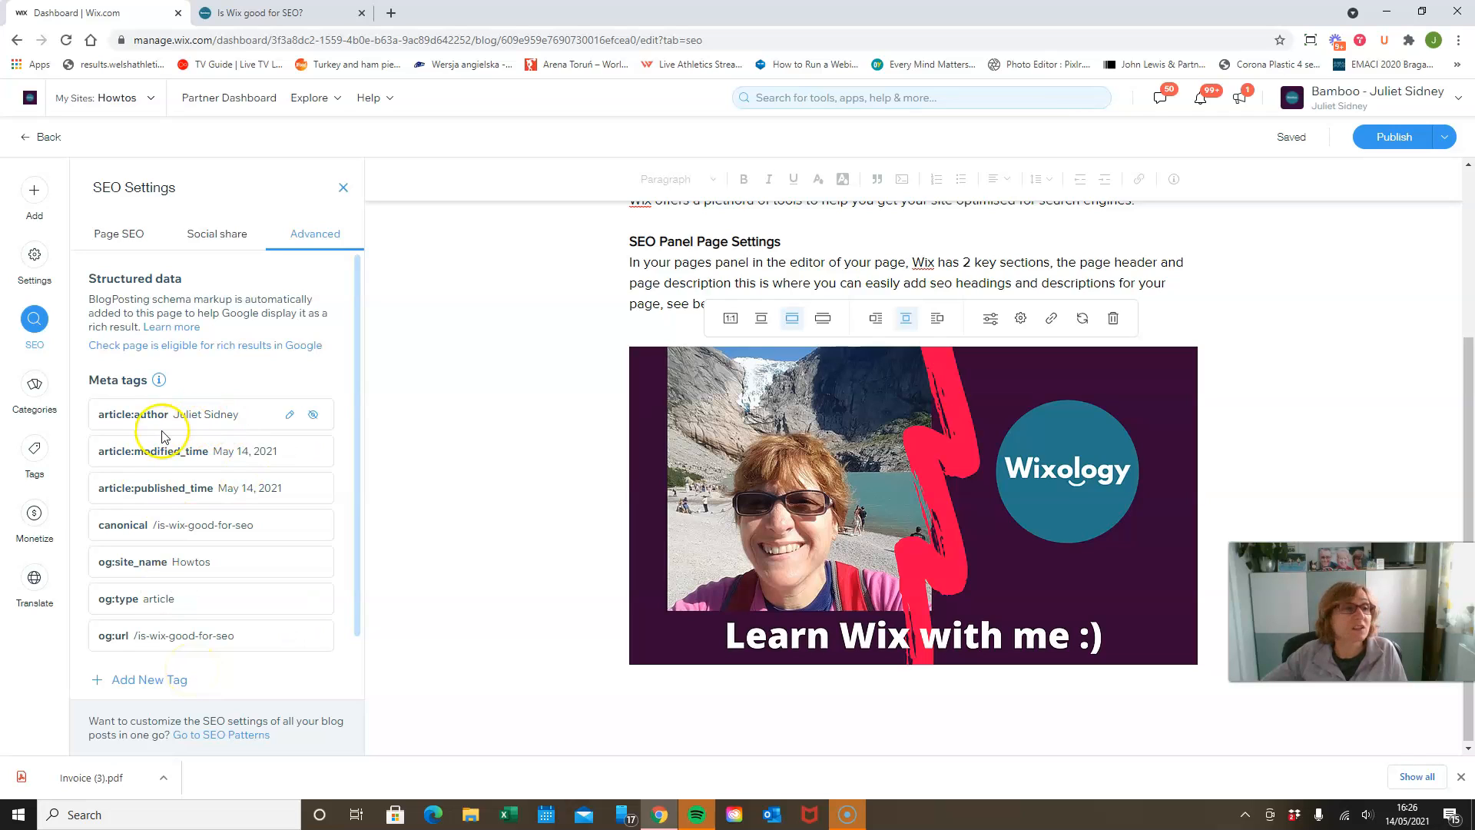
left_click(100, 243)
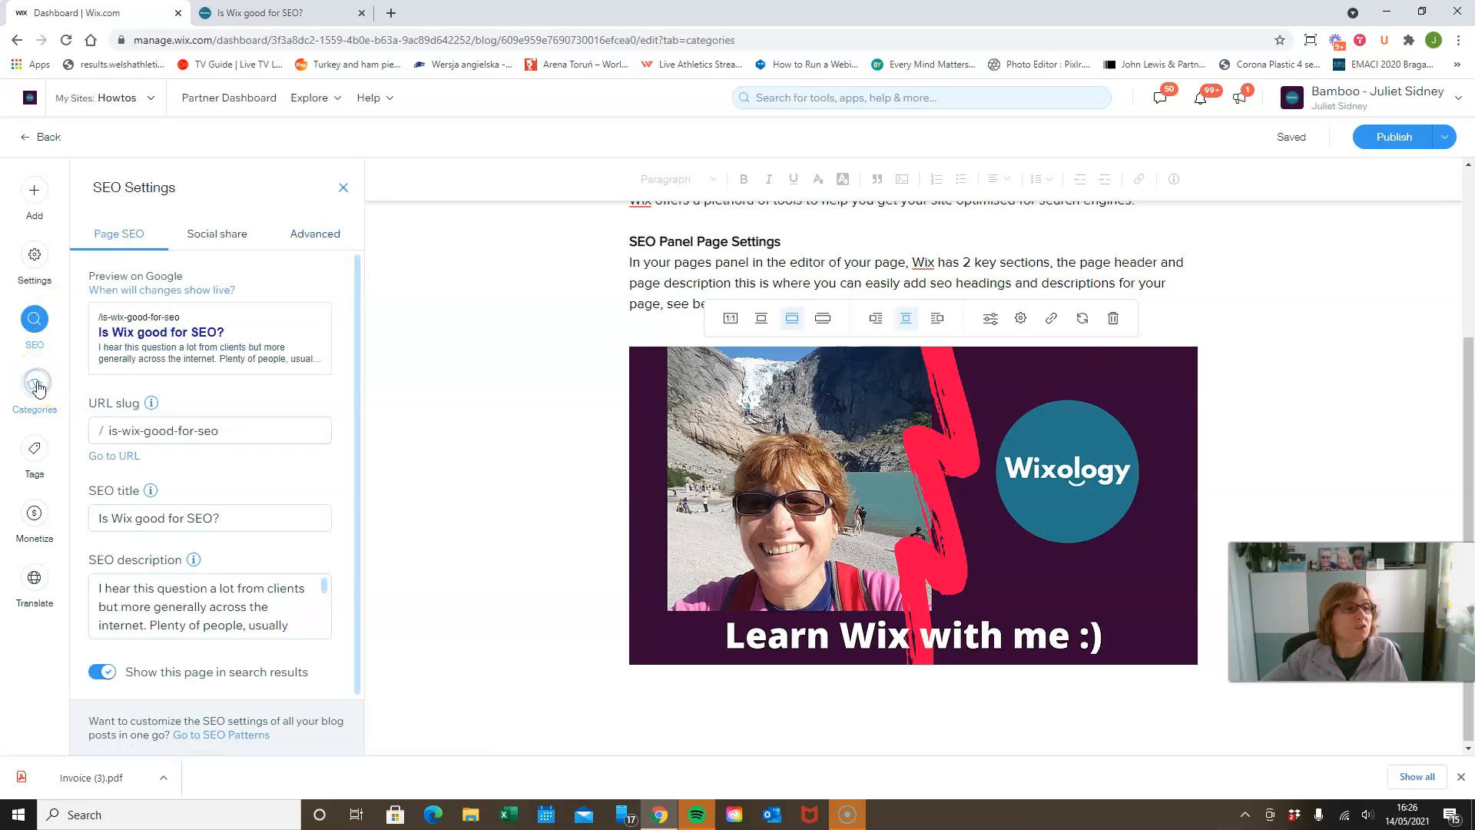
Open the new post's category settings and compare them with the blog category menu on the live post.
left_click(36, 386)
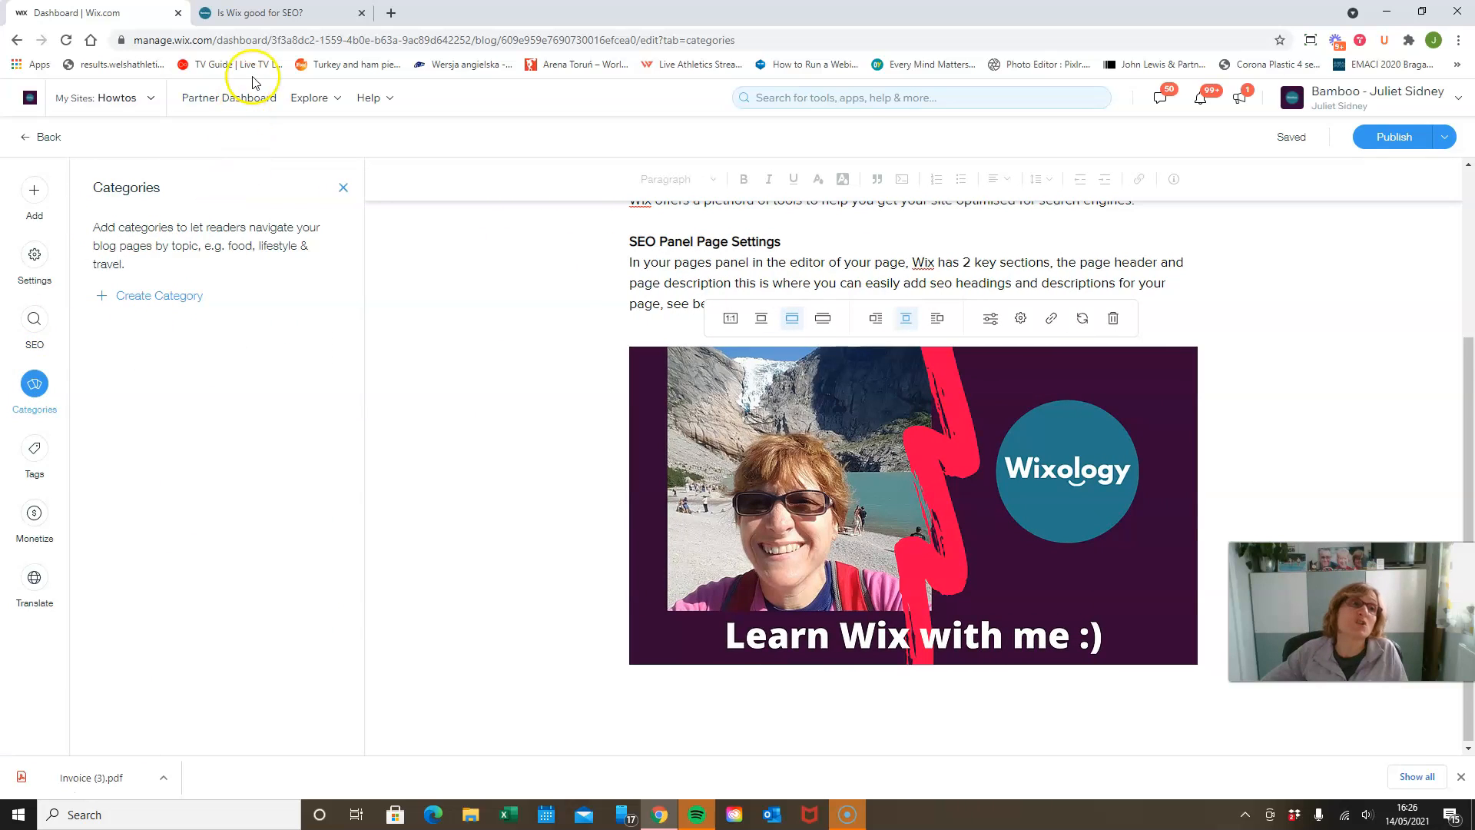
left_click(283, 13)
scroll(627, 399, "up", 4)
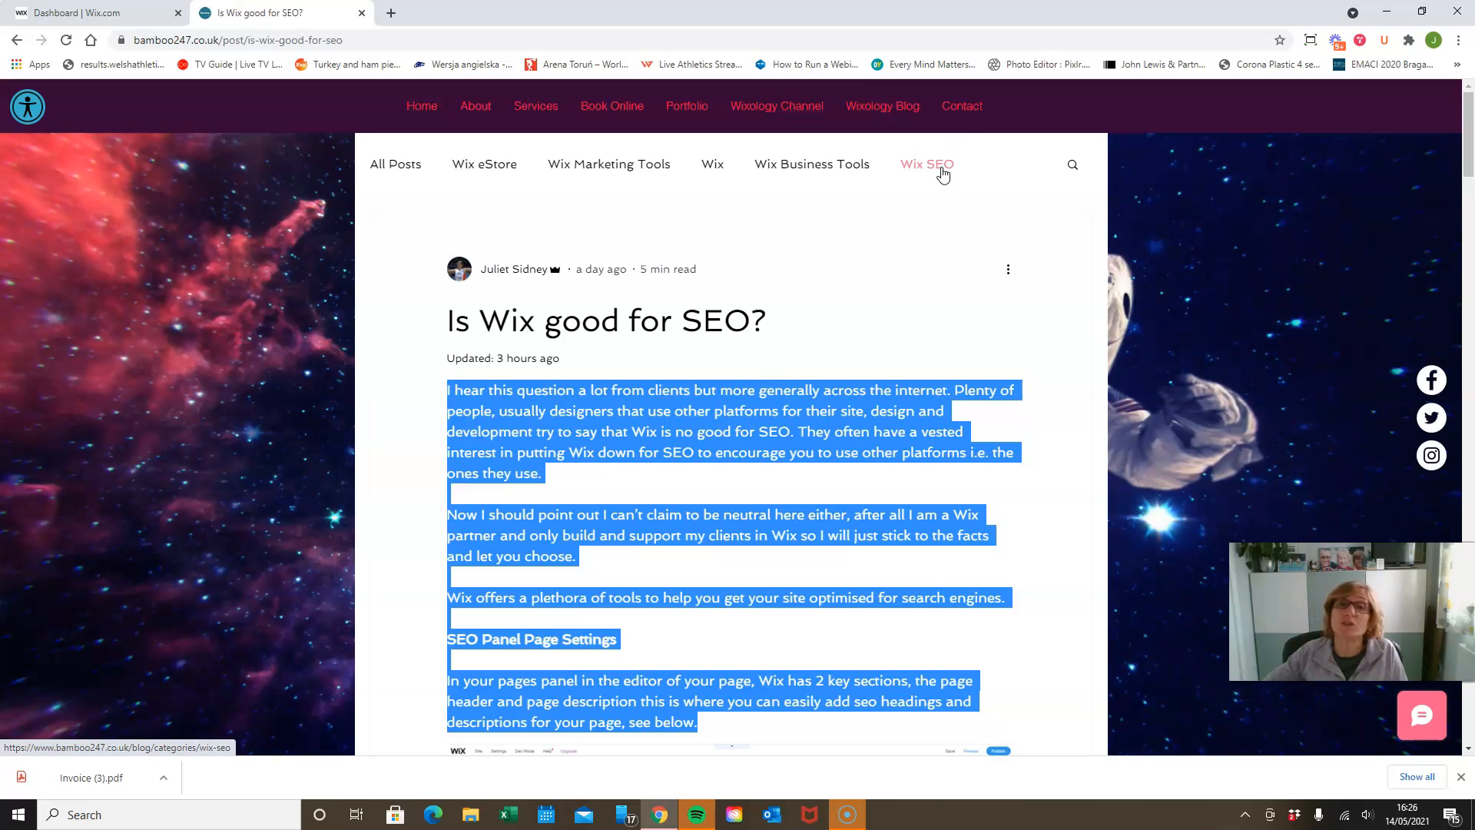
left_click(92, 13)
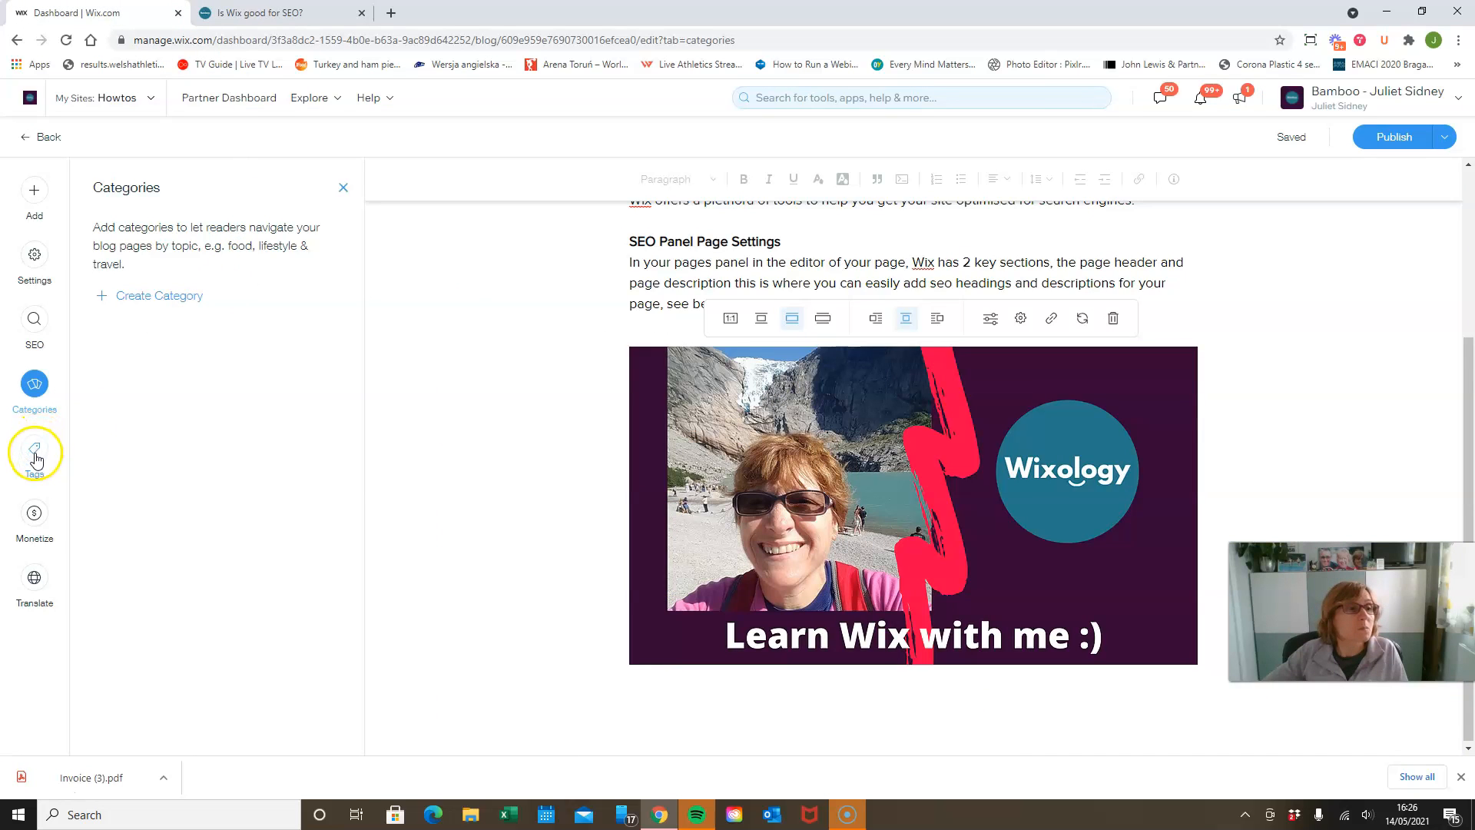
Create a blog category named SEO for the new post.
left_click(156, 296)
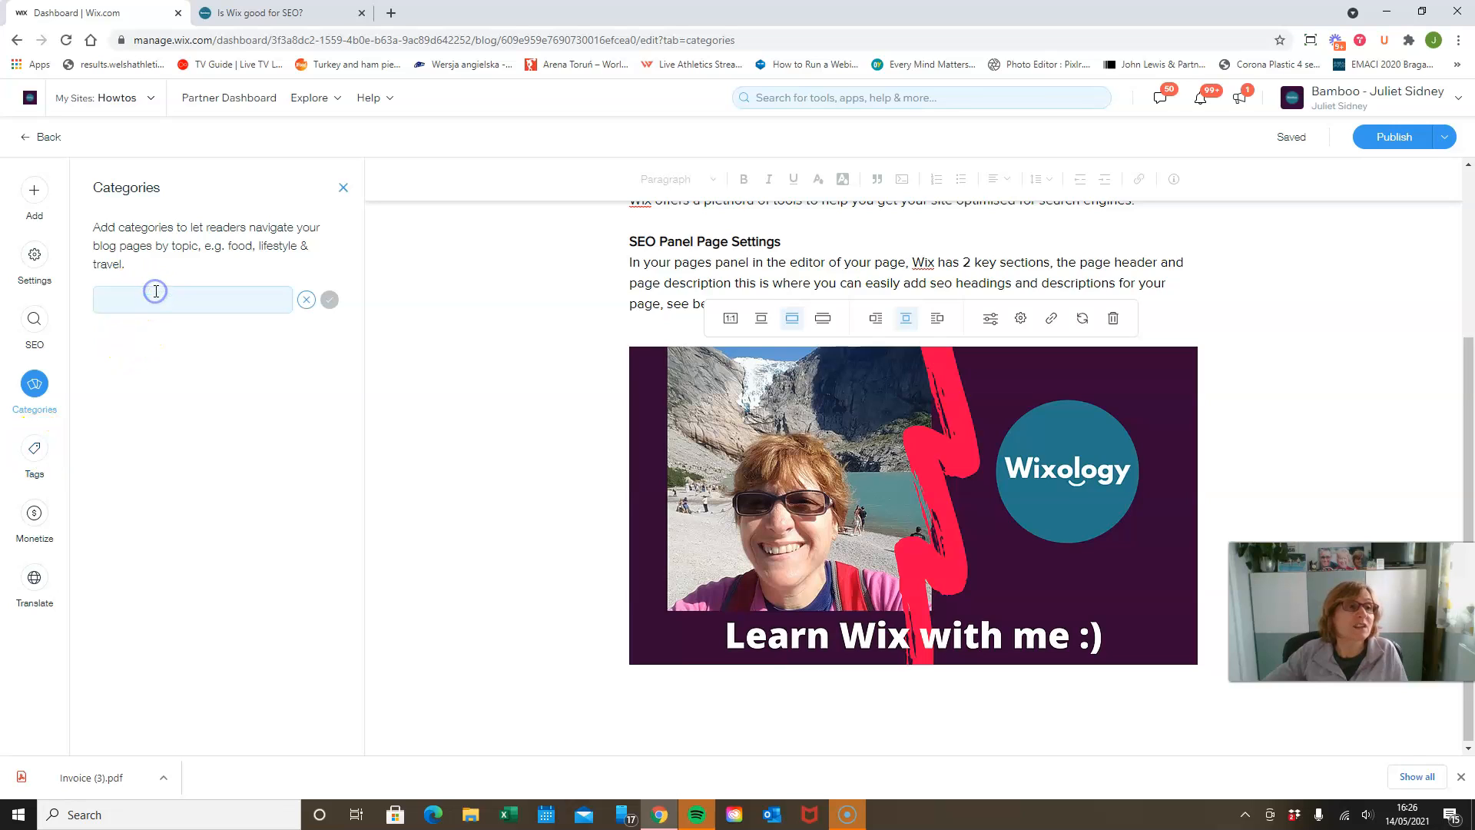
type("SEO")
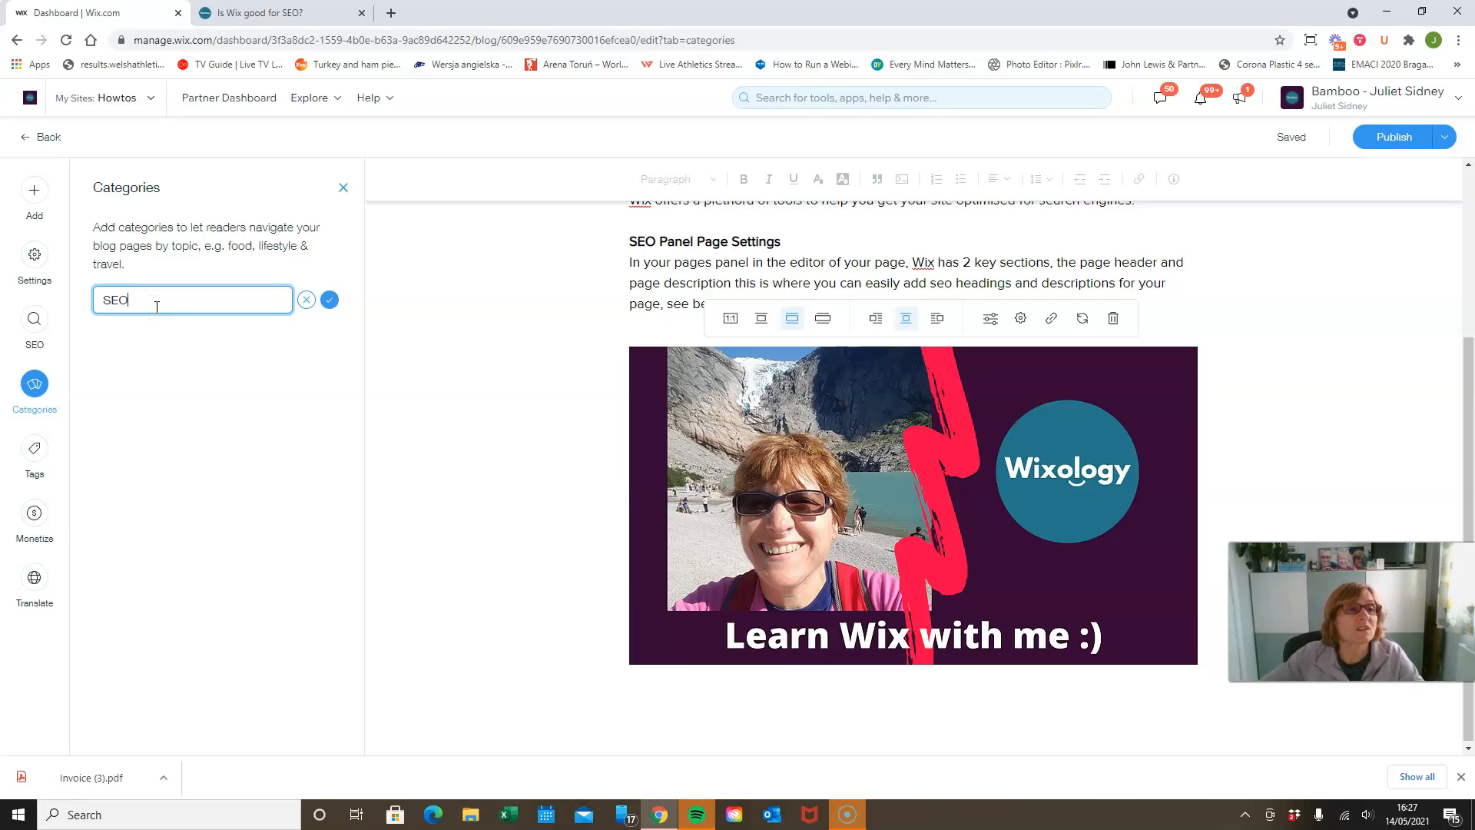
left_click(329, 300)
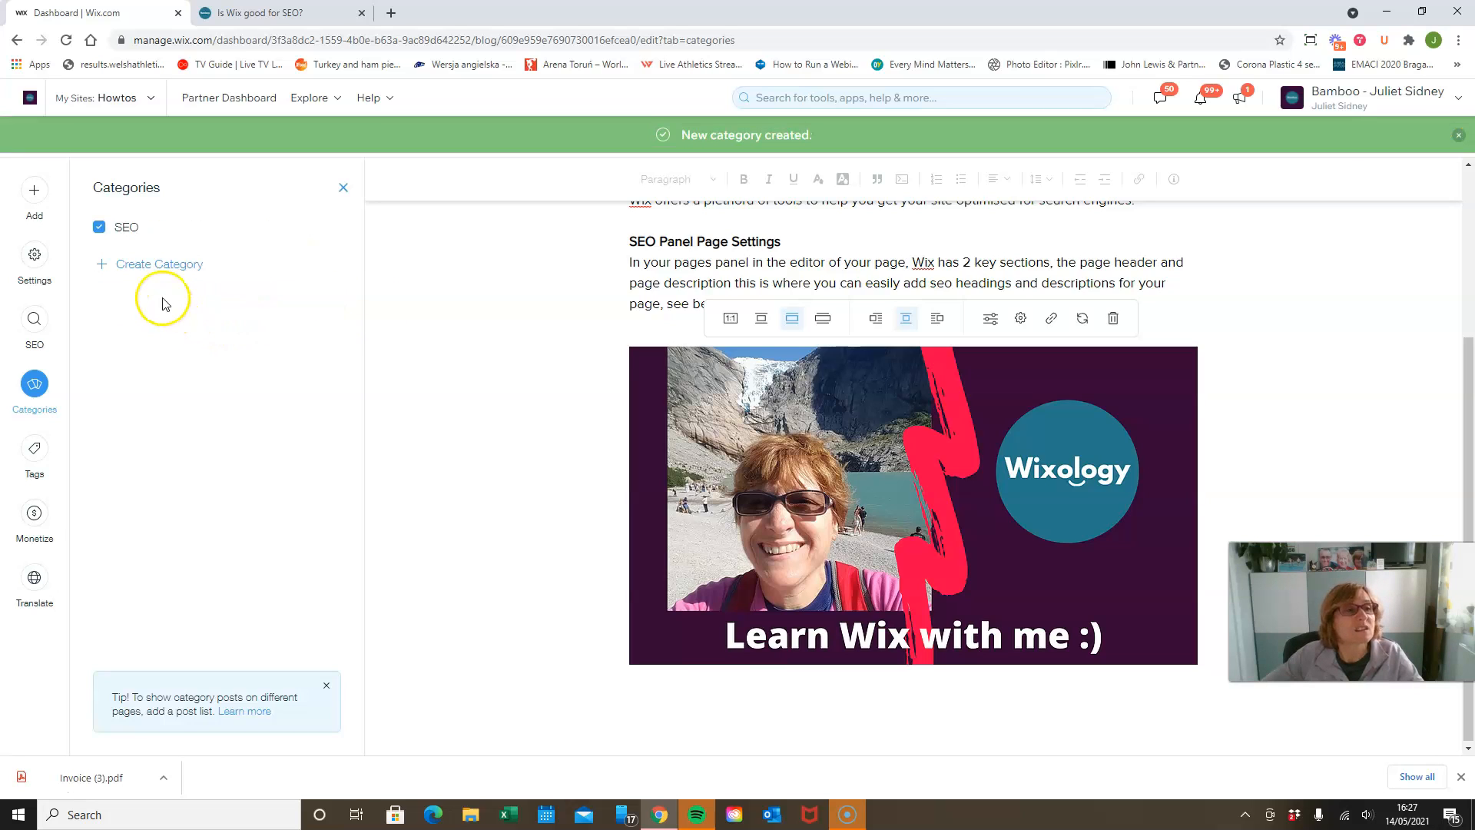
Create a second category named Wix Stores and unassign it from this post.
left_click(151, 265)
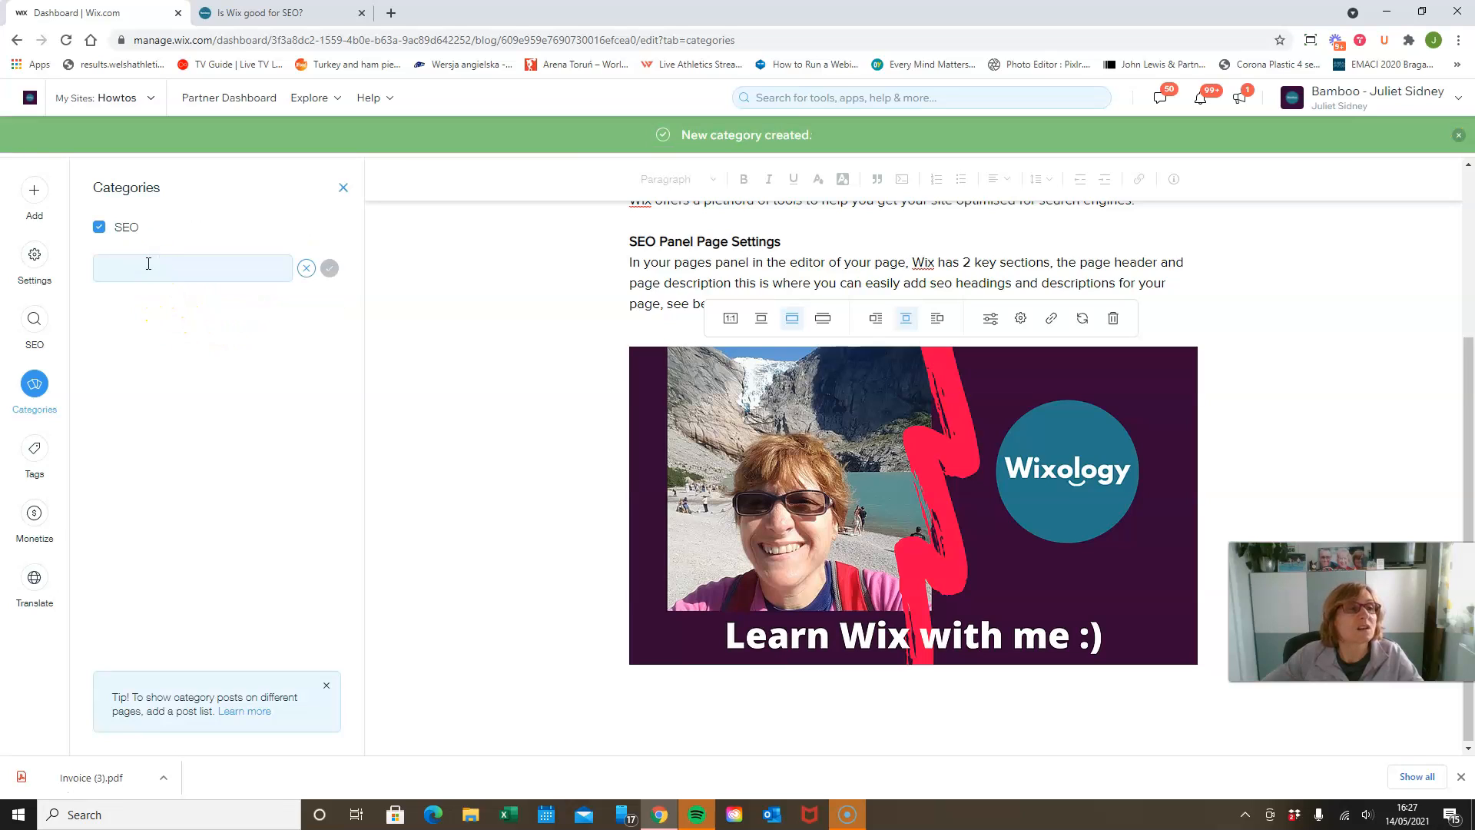
left_click(148, 263)
type("Wix Stores")
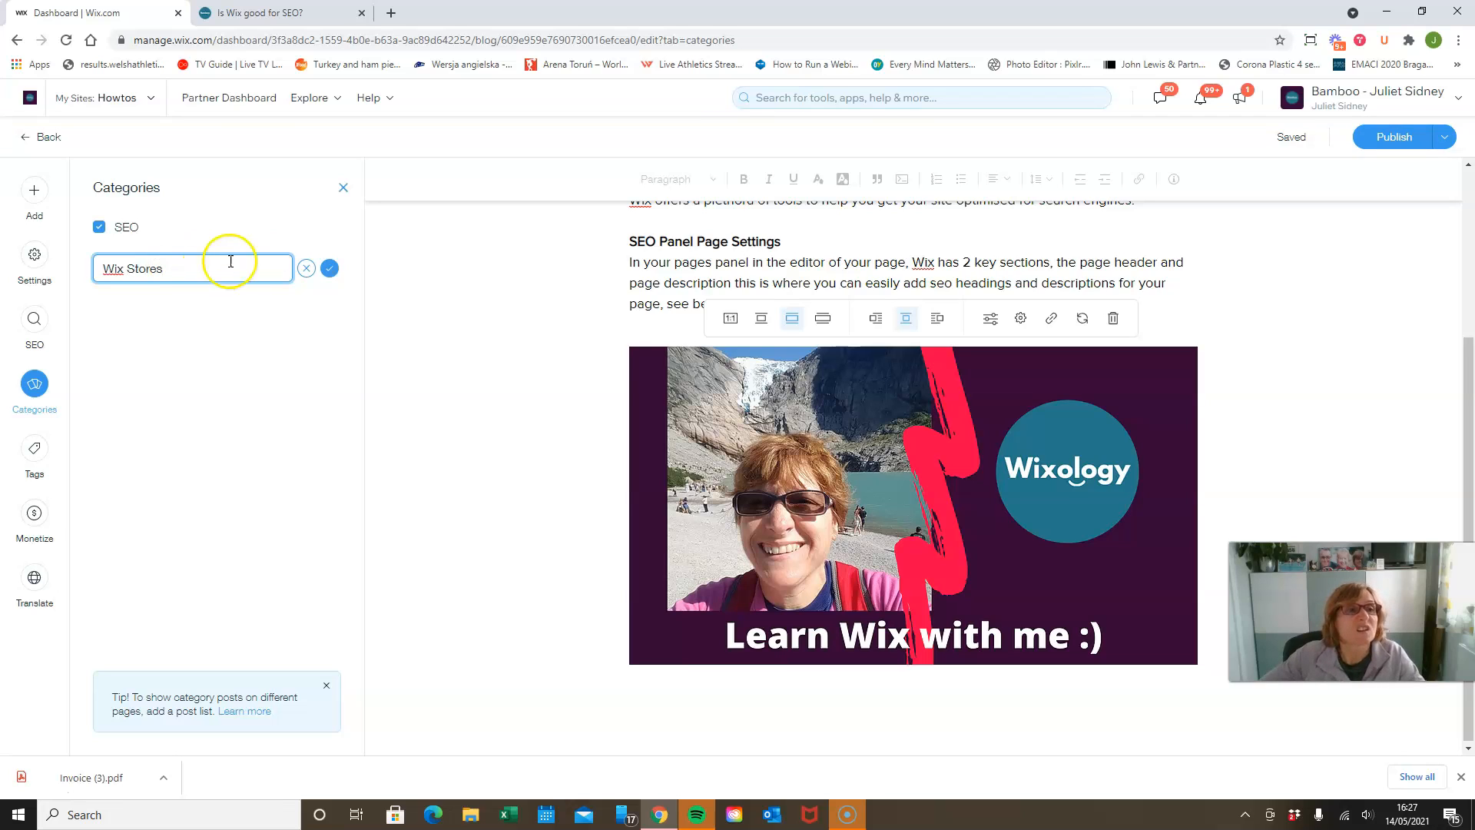
left_click(329, 268)
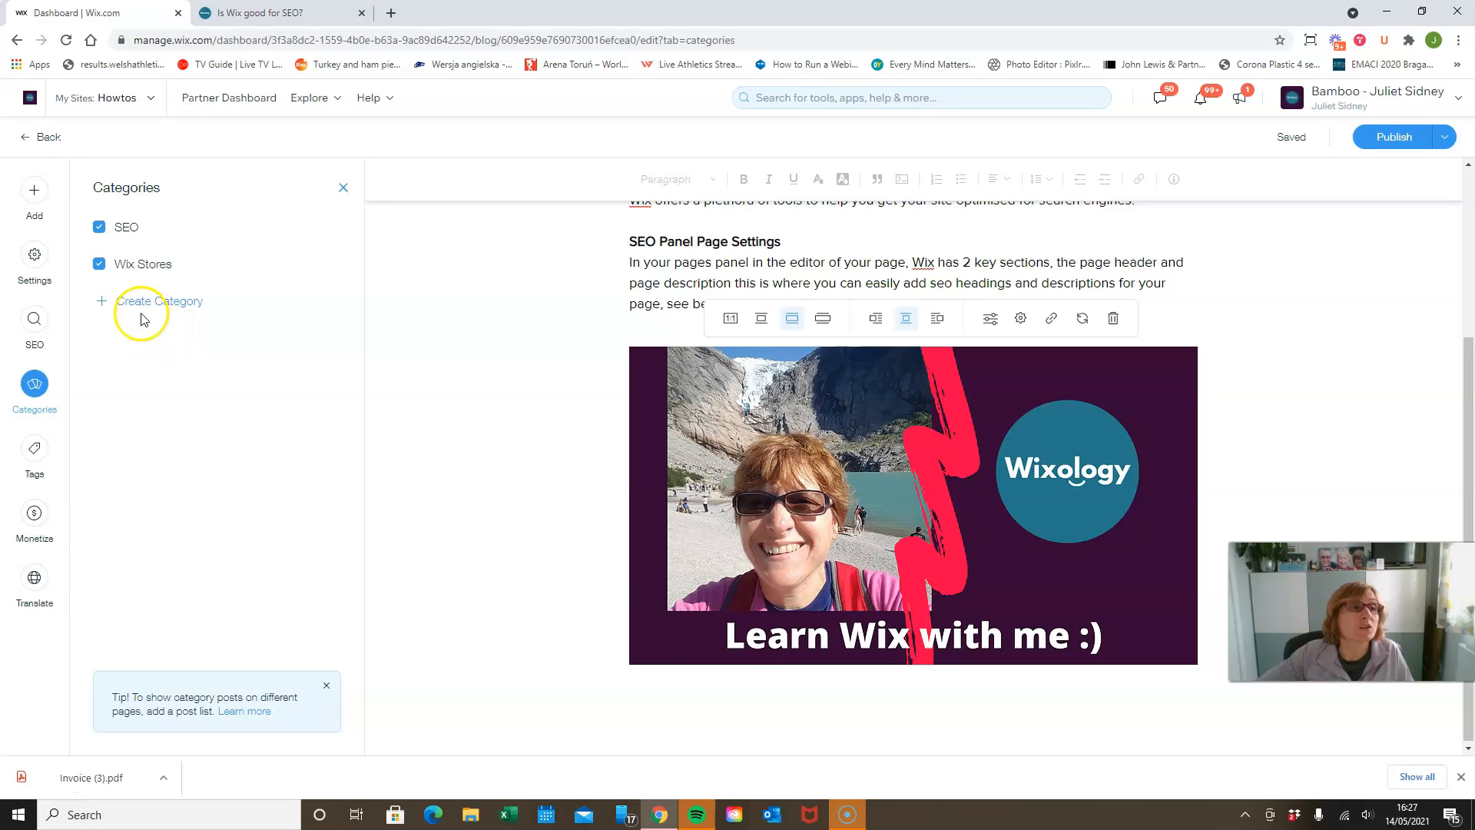
left_click(100, 265)
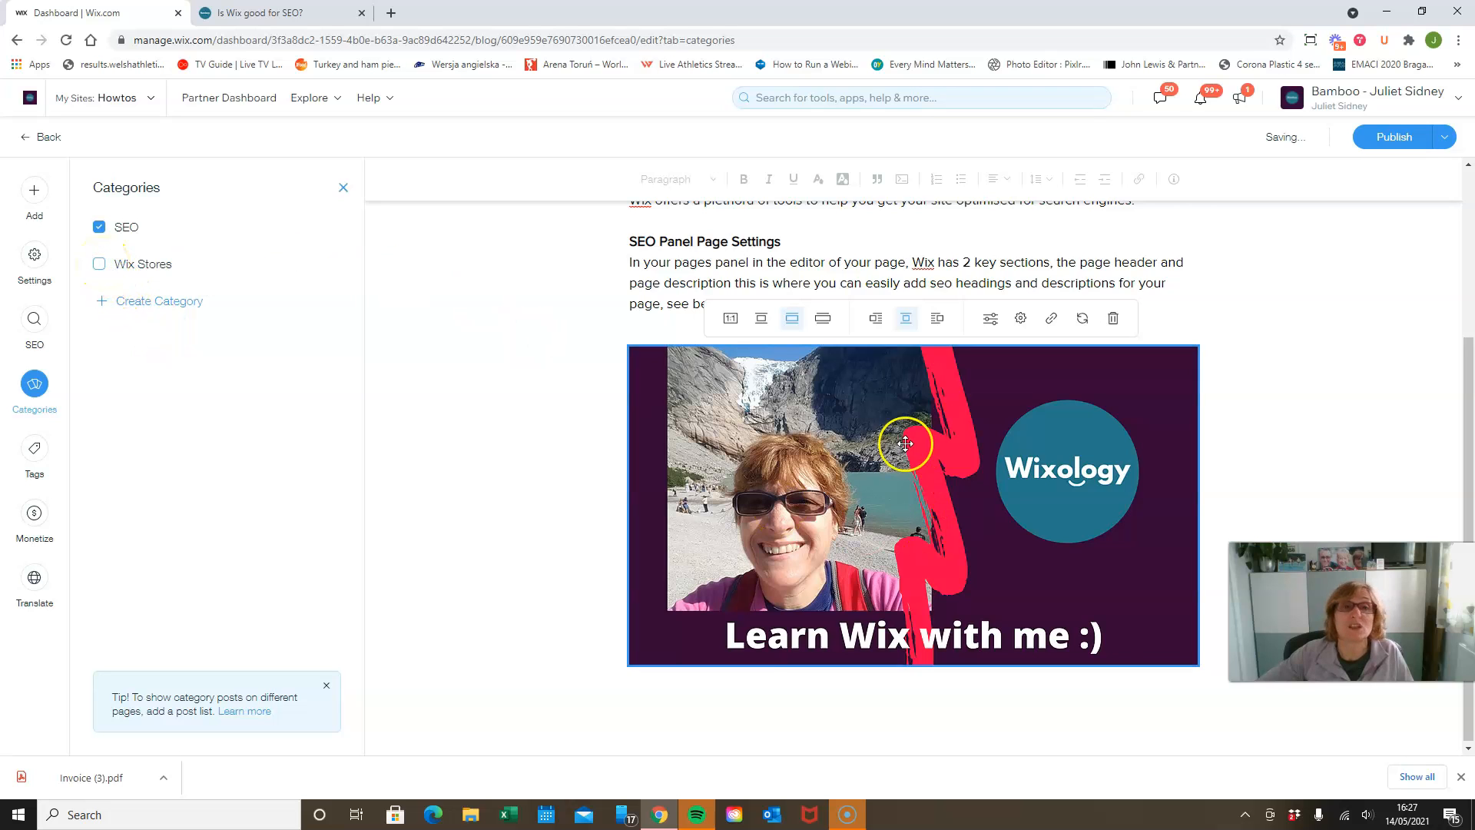
scroll(899, 441, "up", 3)
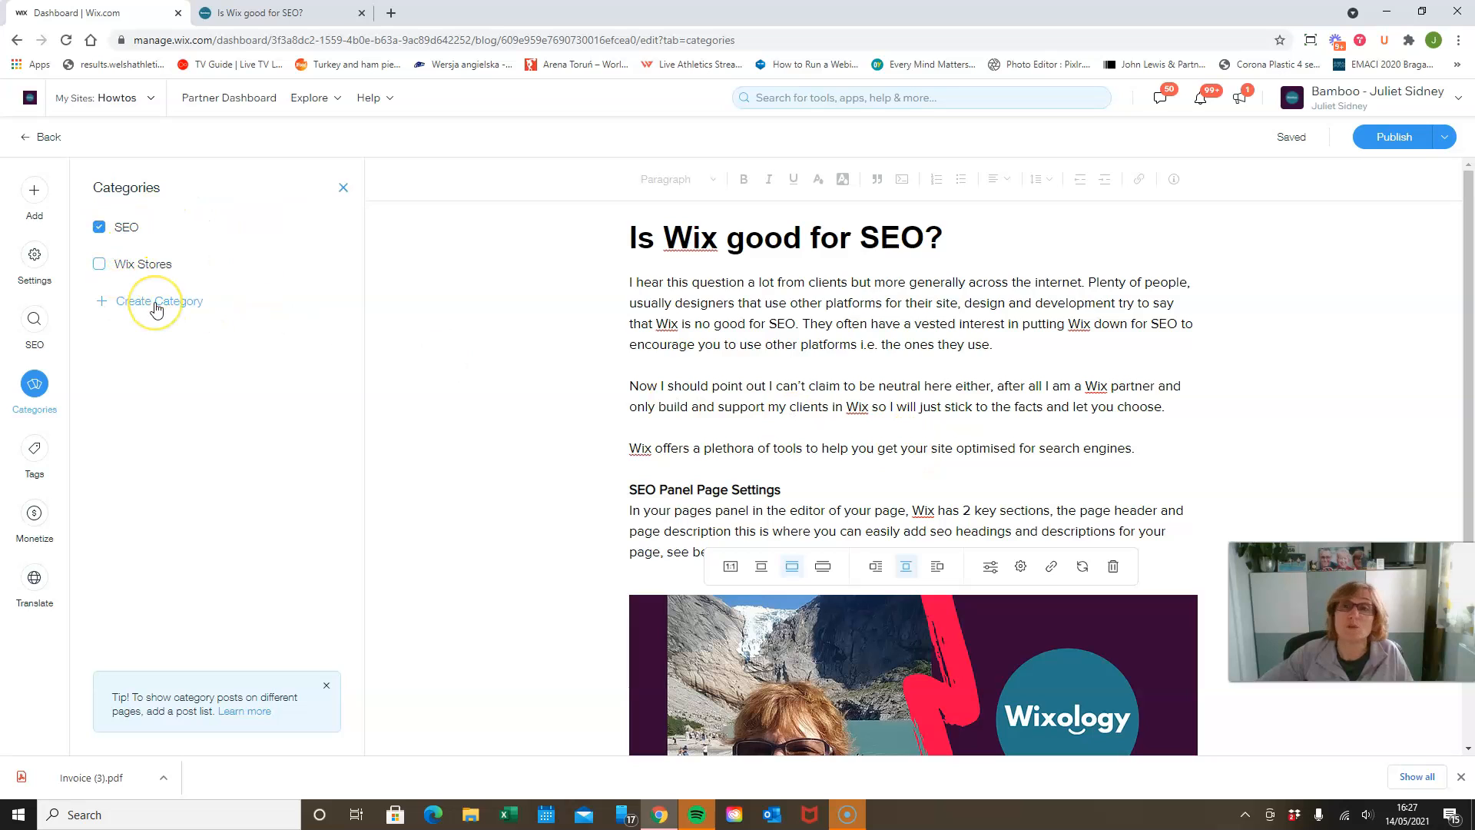
Add the tags "seo tips" and "o tools" to the "Is Wix good for SEO?" post.
left_click(38, 463)
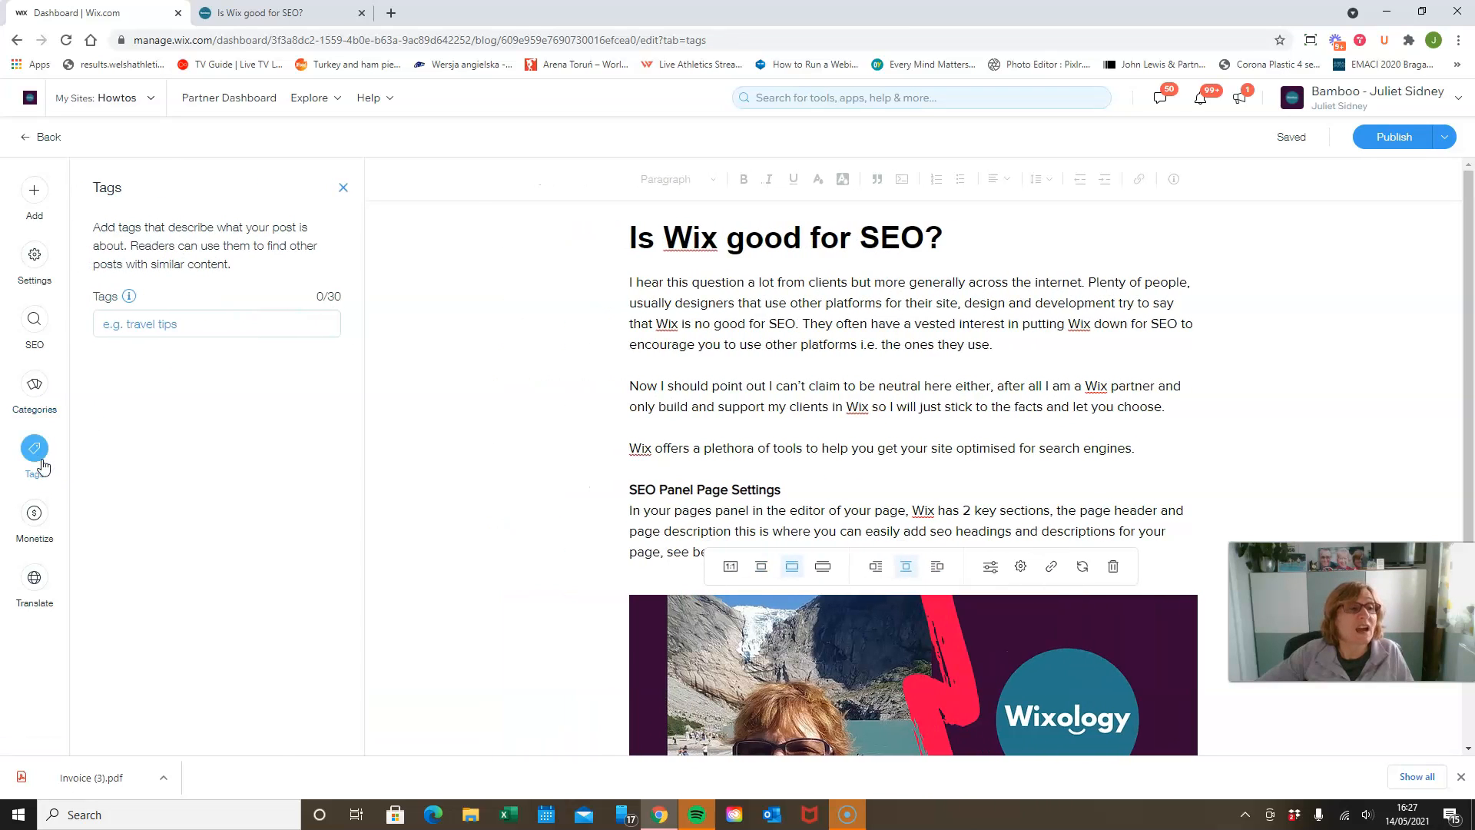
left_click(169, 315)
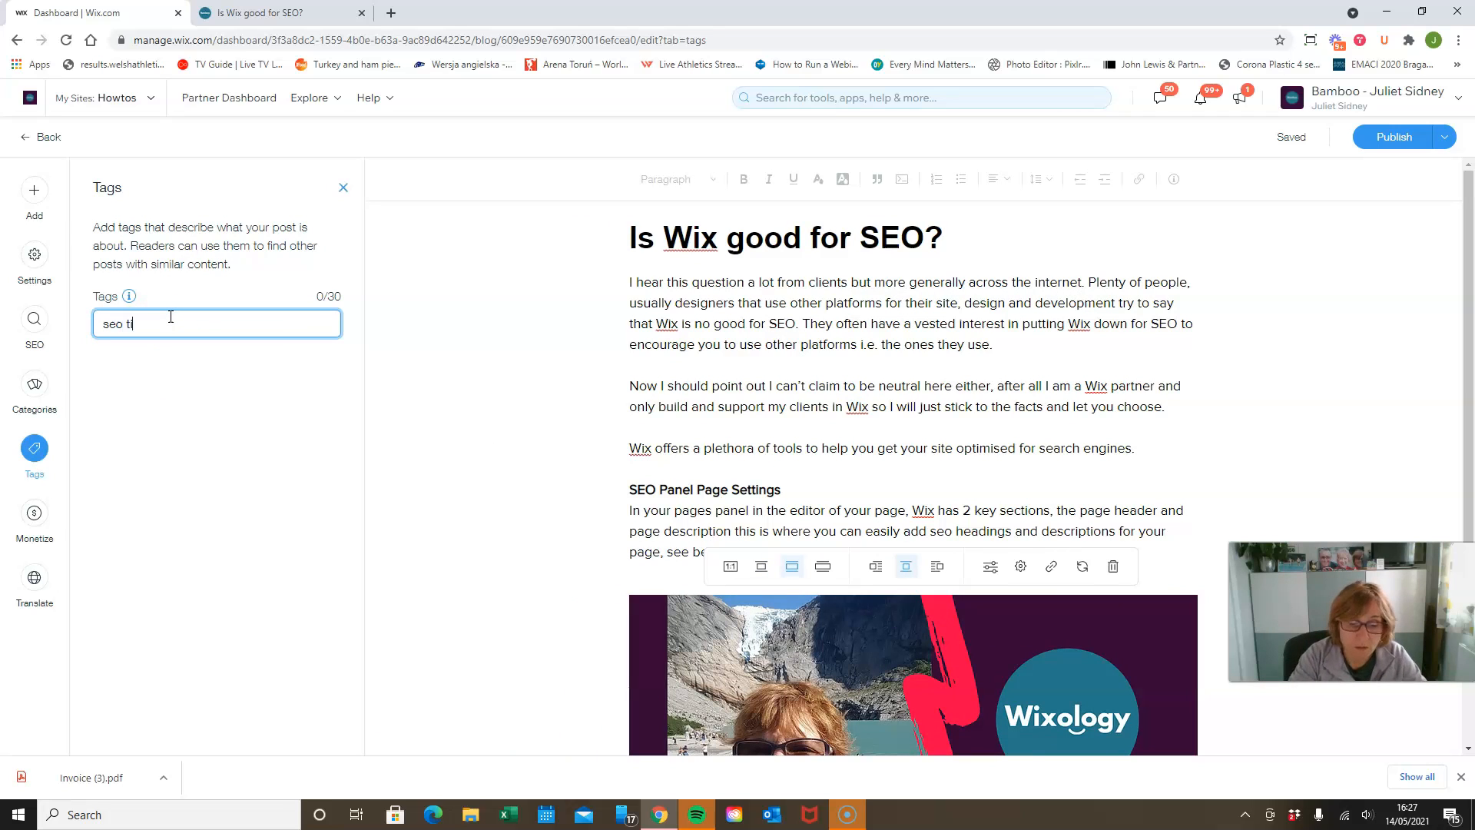
type("seo tips")
key("Return")
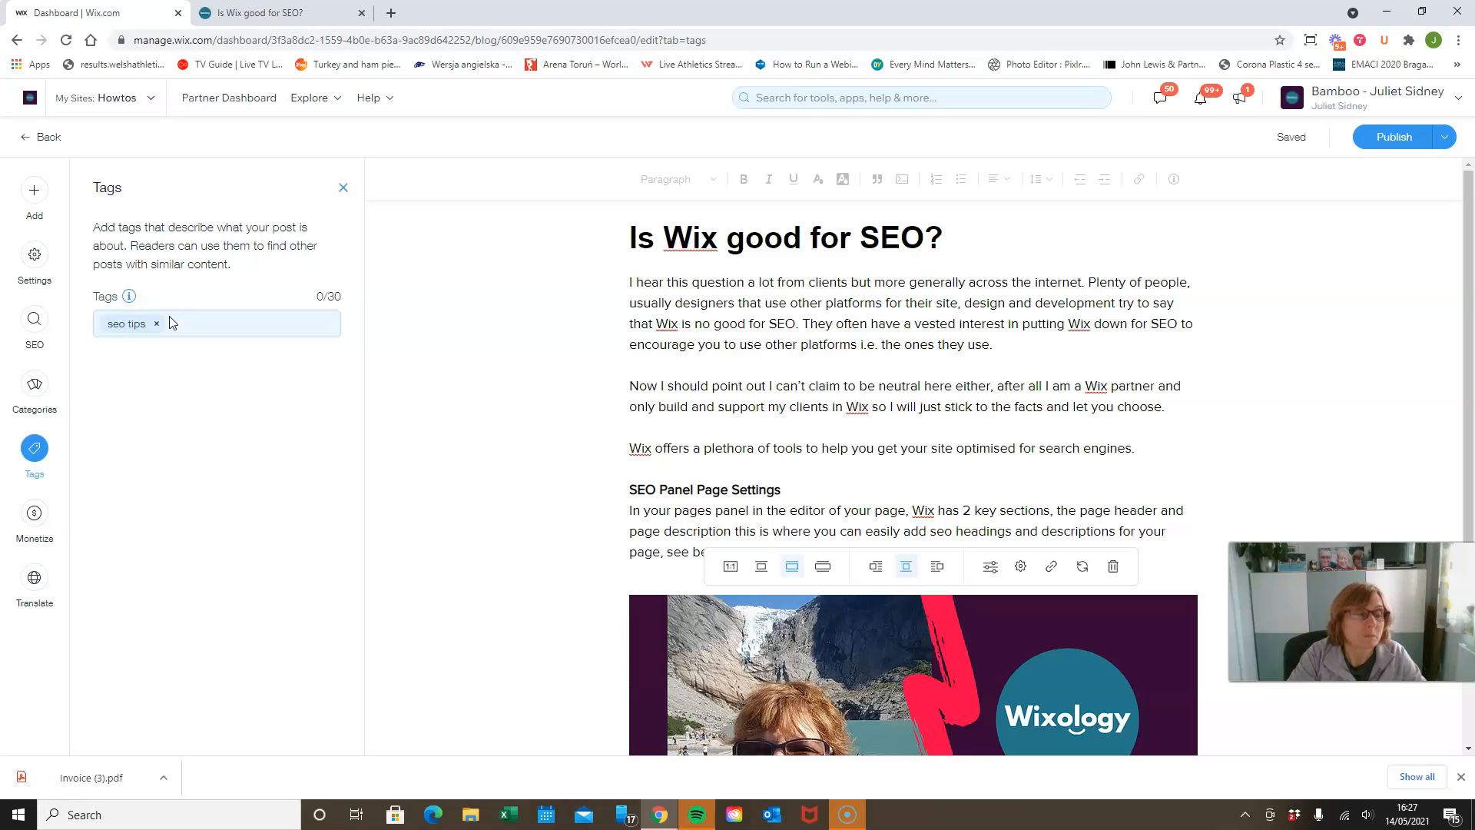
left_click(172, 322)
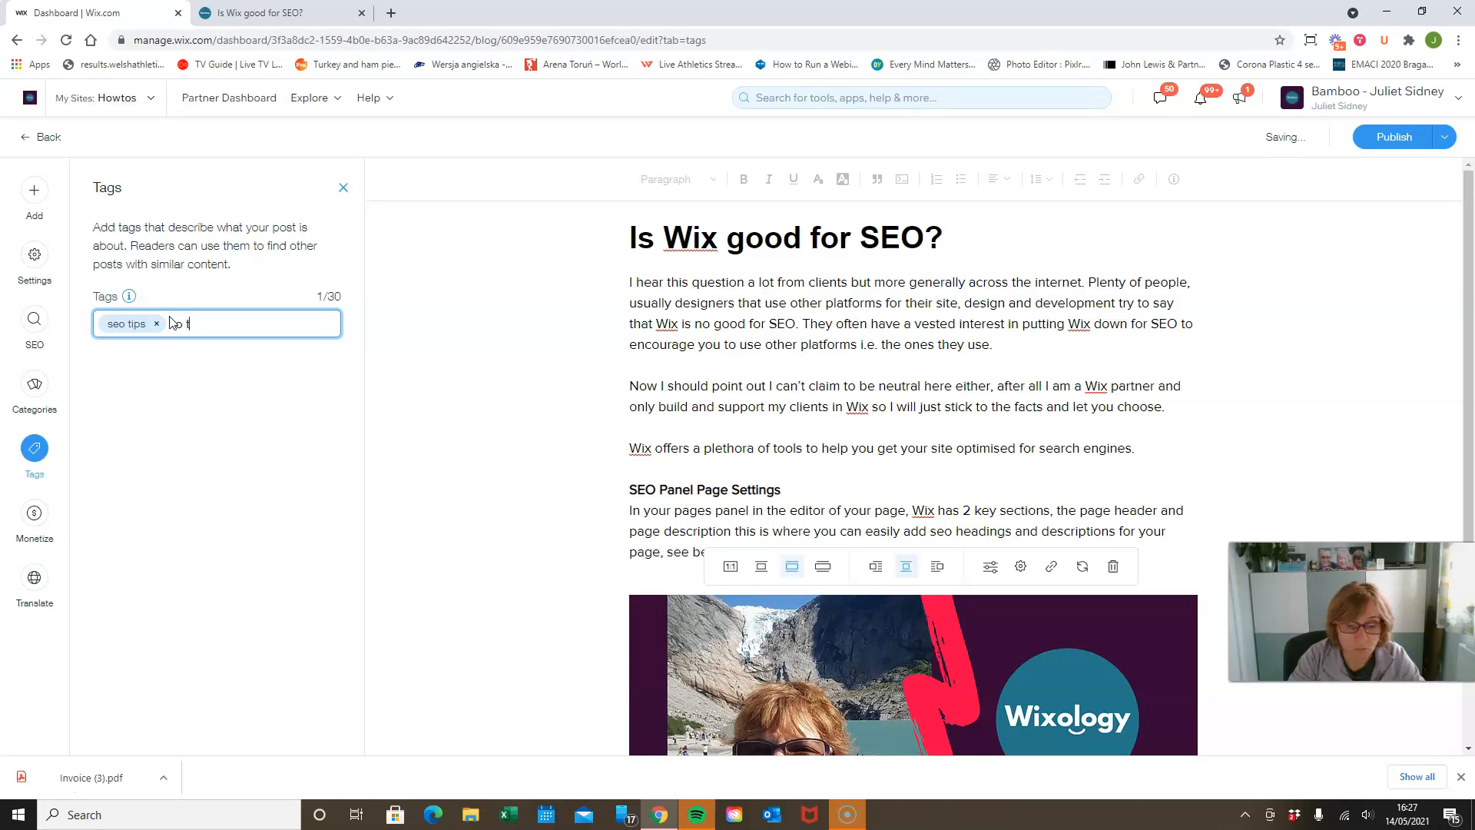
type("seo tools")
key("Return")
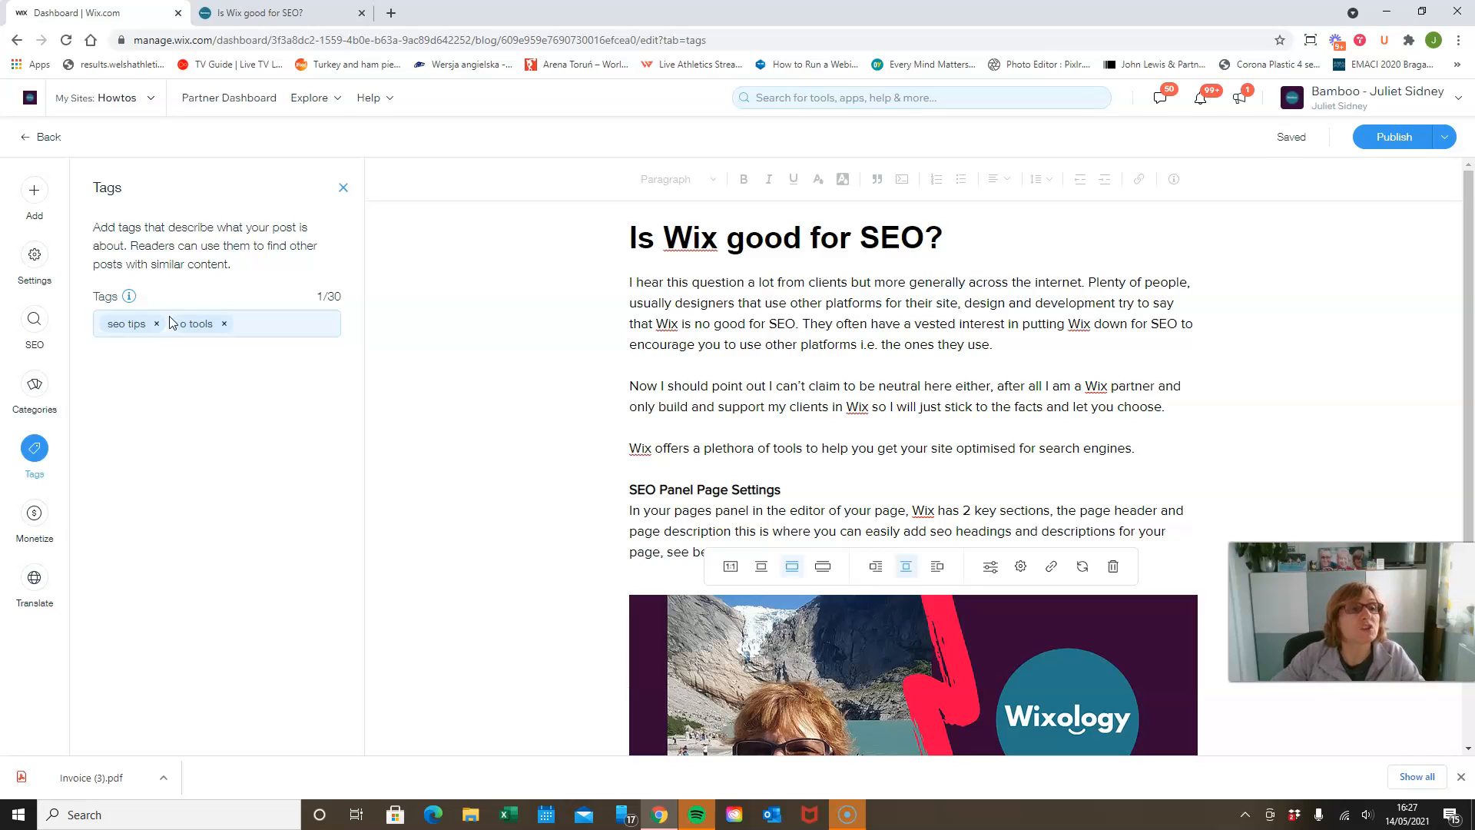
left_click(172, 323)
left_click(247, 323)
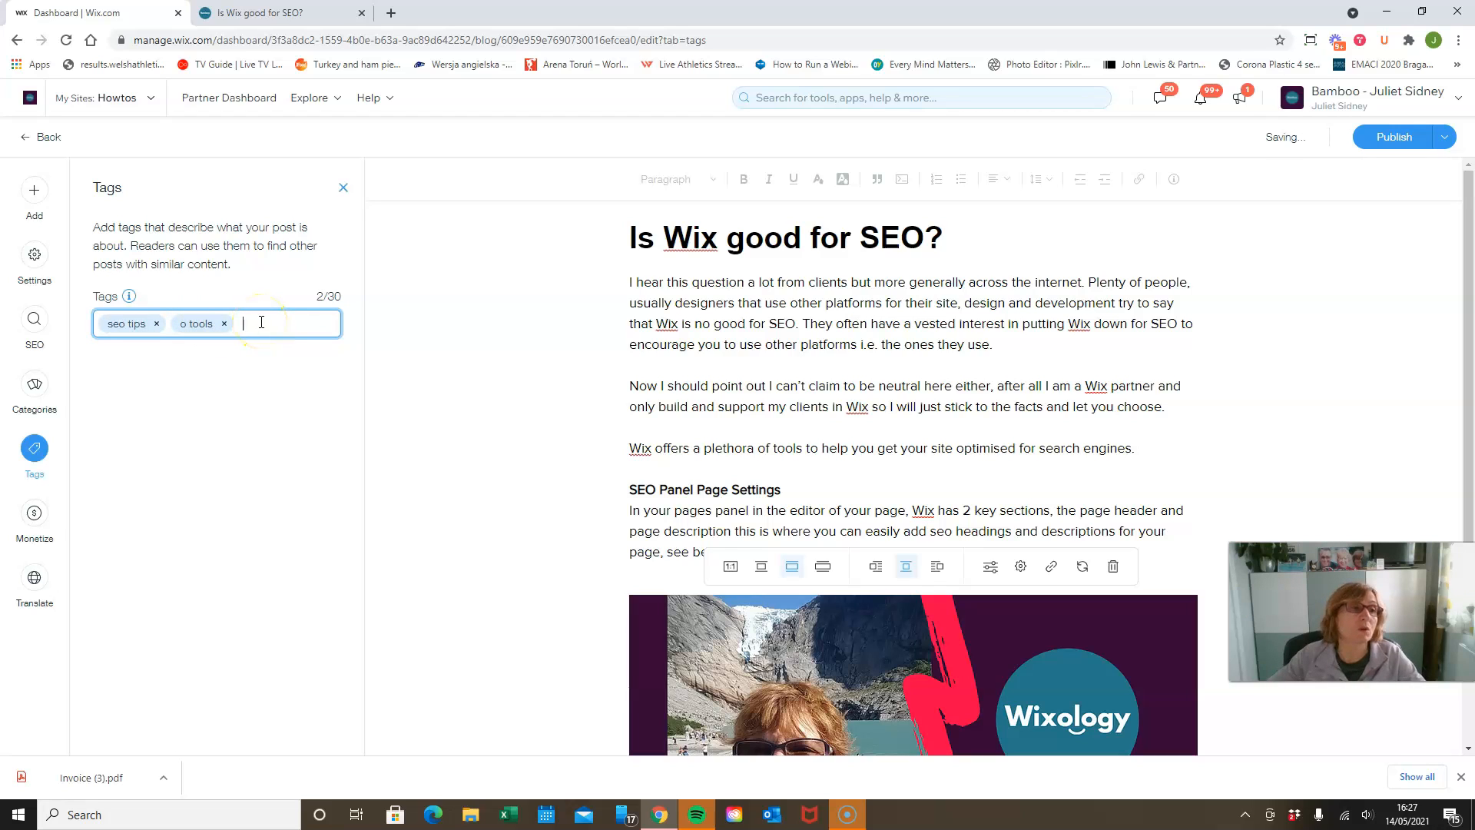
Look at the post's subscription plan and translation options, and close the post options.
left_click(46, 520)
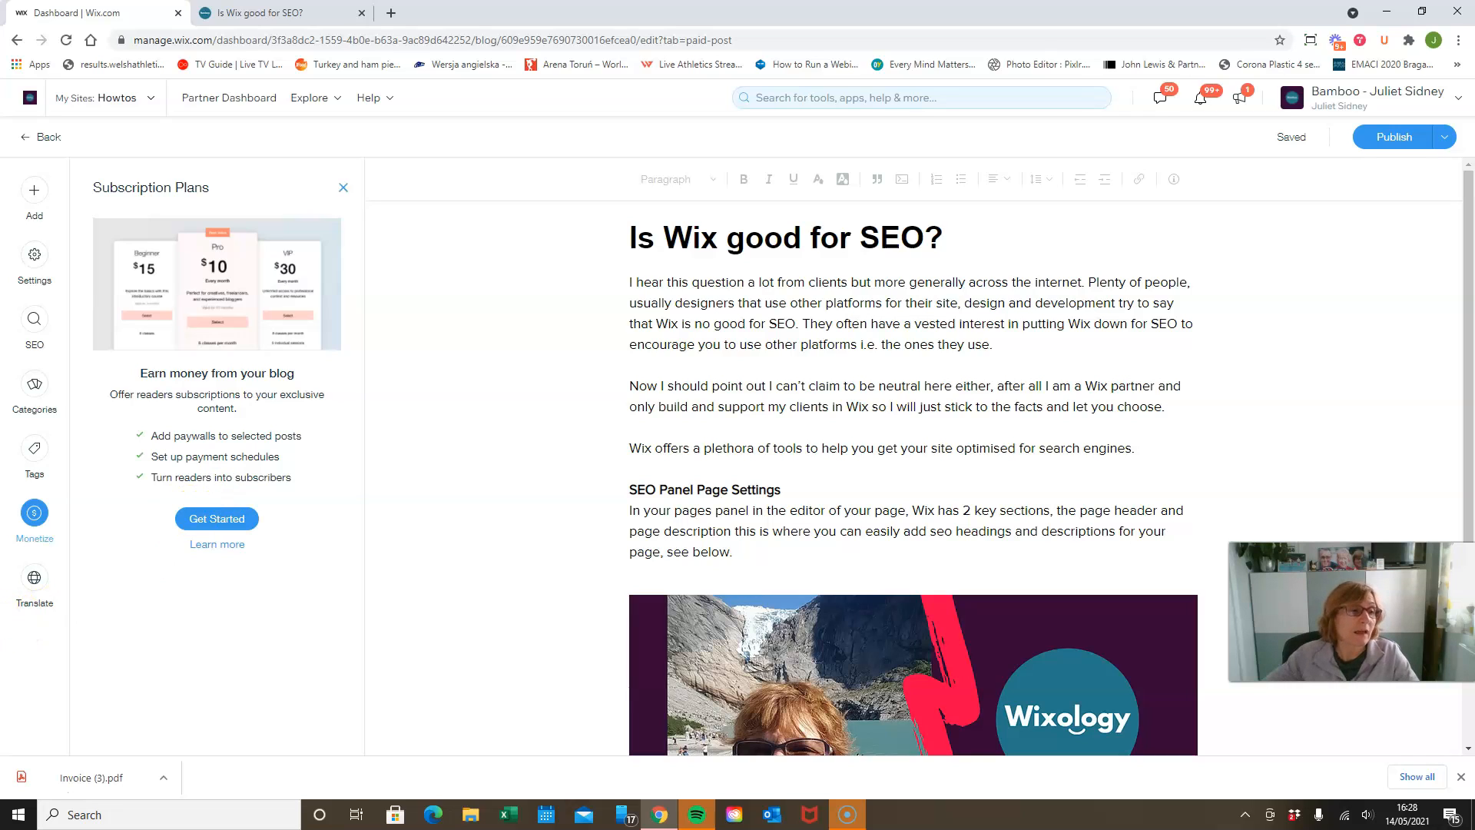
left_click(39, 594)
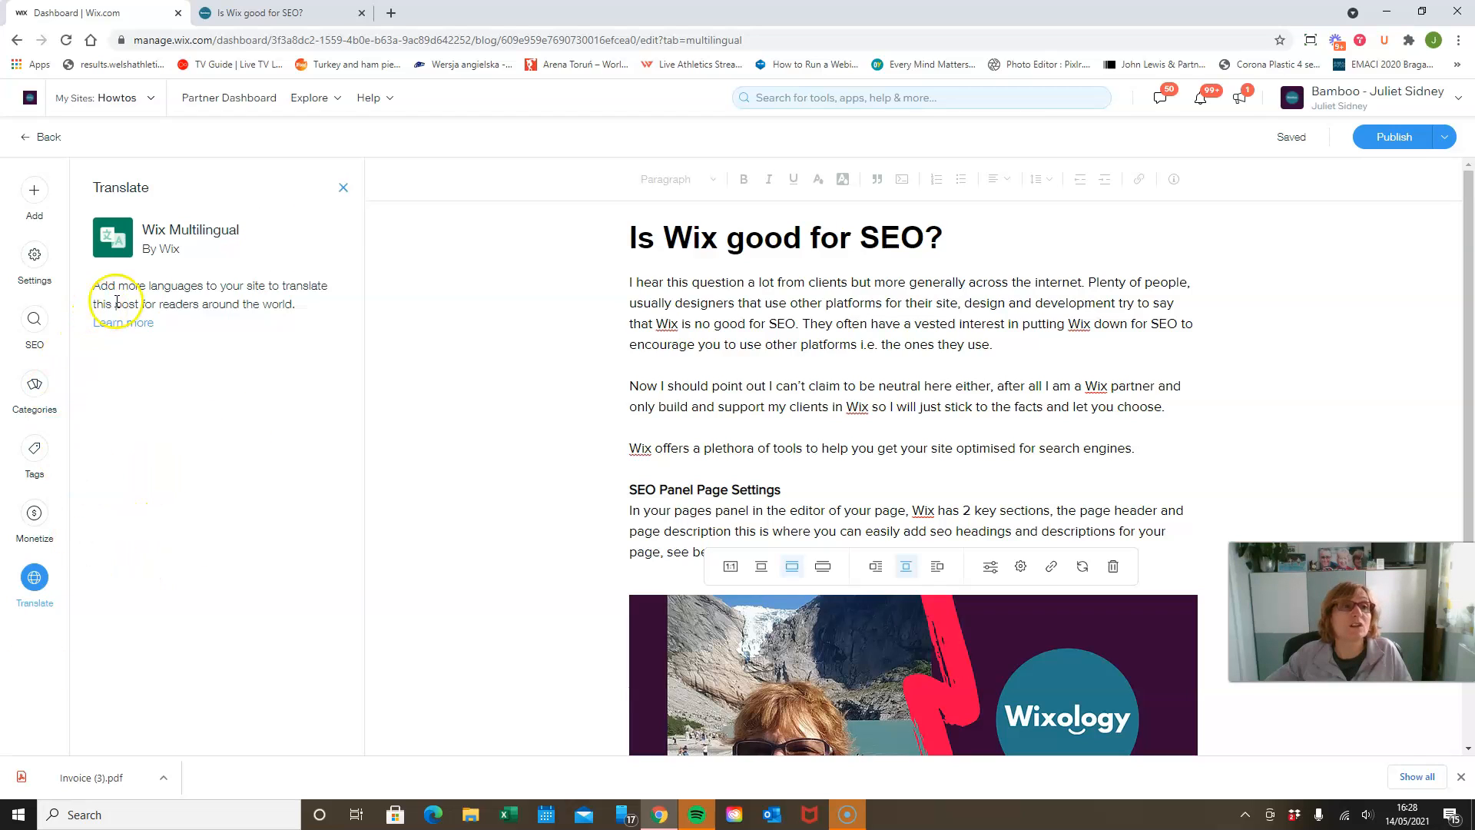
left_click(340, 187)
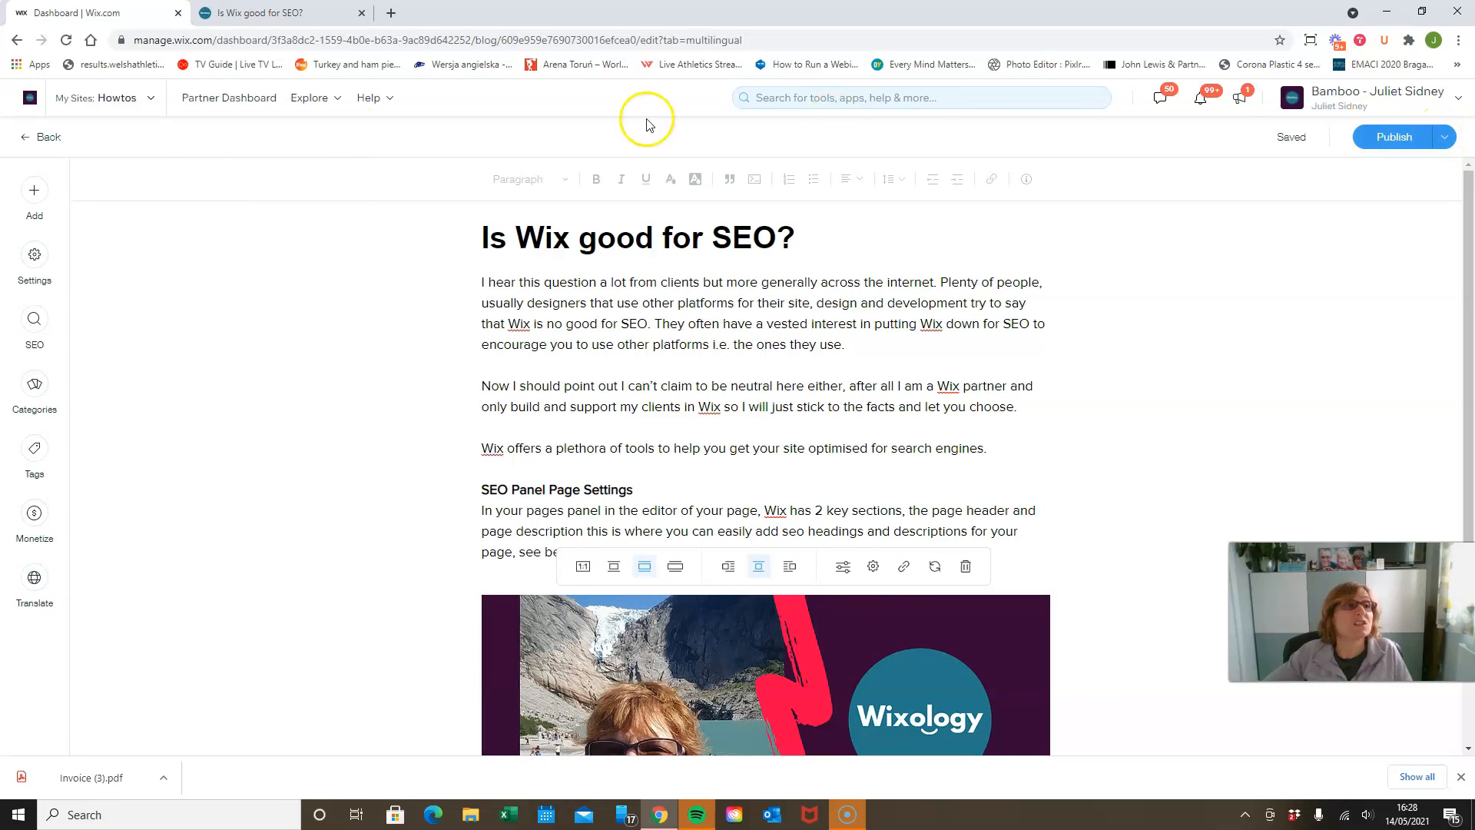
Leave the post editor and reopen the "Is Wix good for SEO?" post from the drafts for editing.
left_click(48, 140)
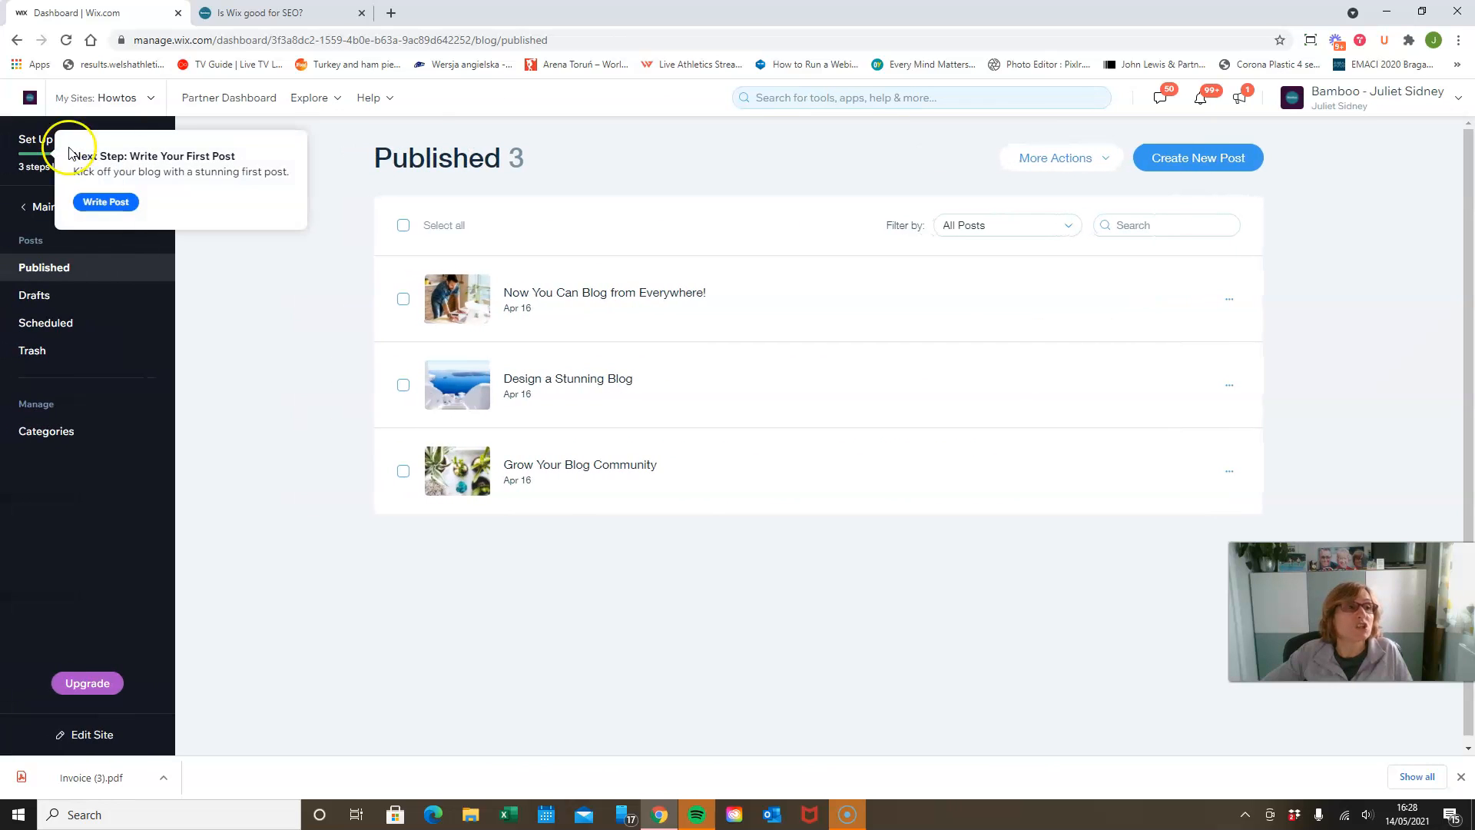
left_click(48, 299)
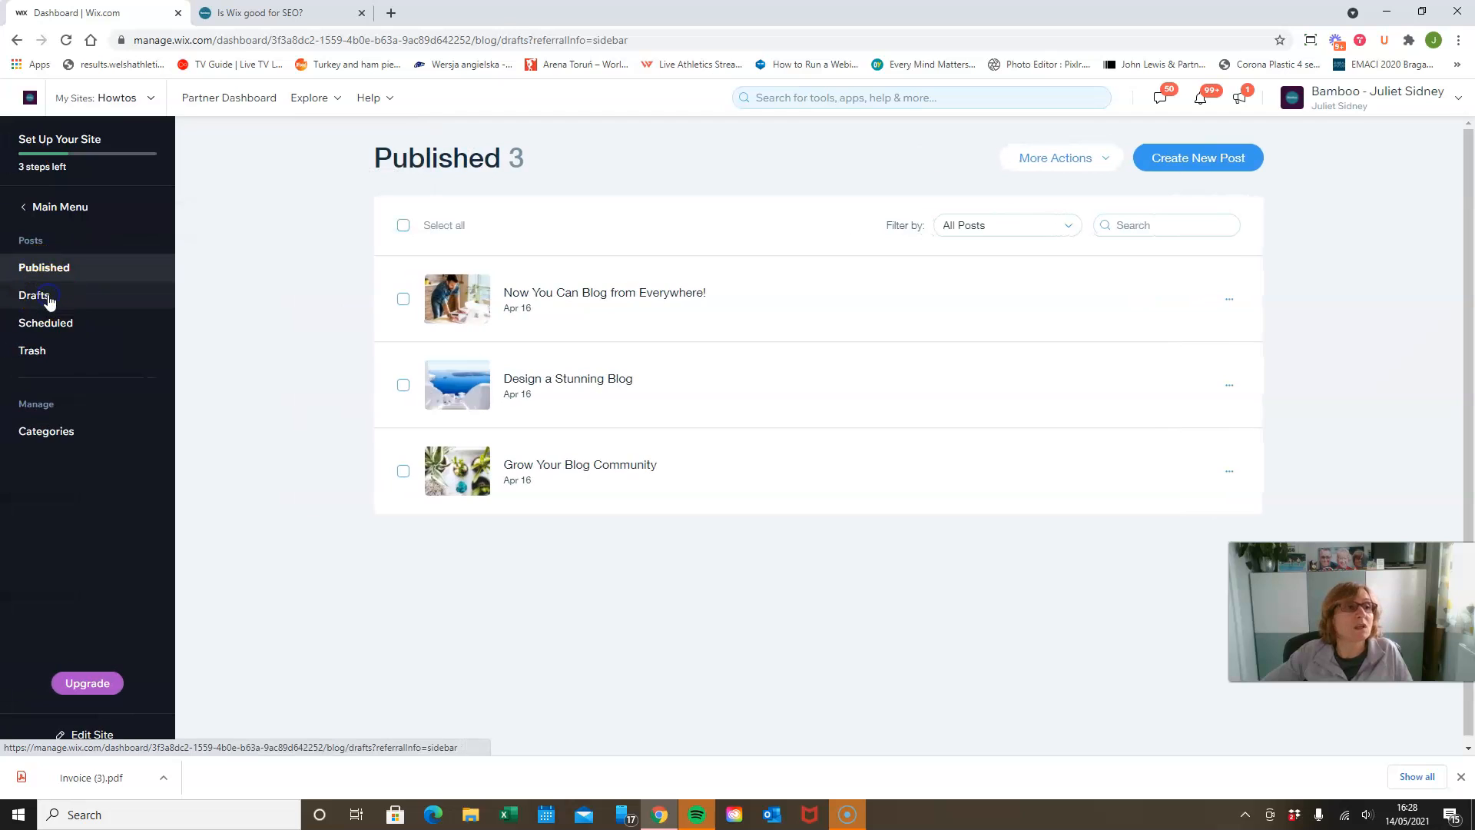
left_click(1182, 315)
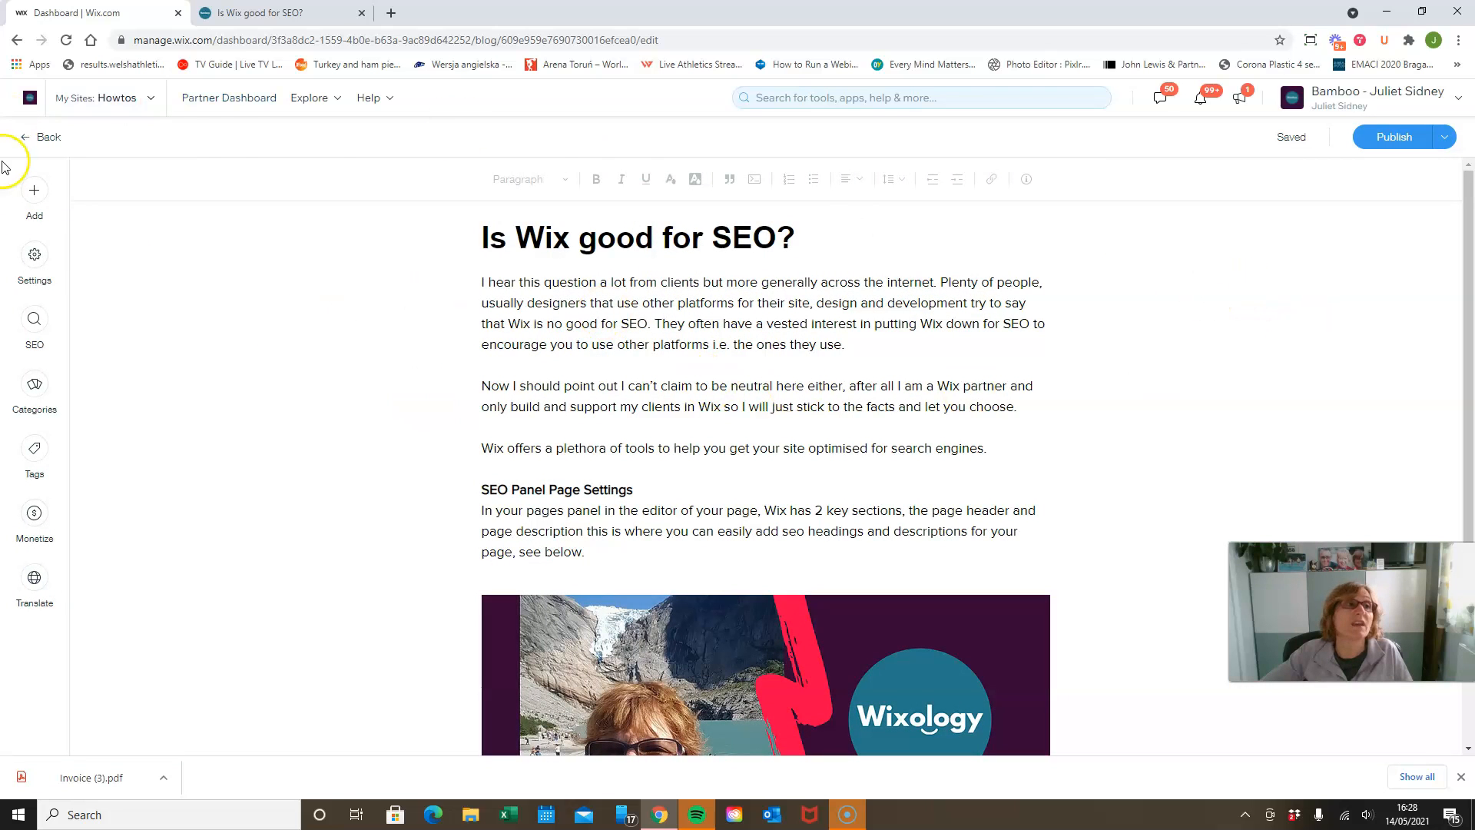
mouse_move(1297, 139)
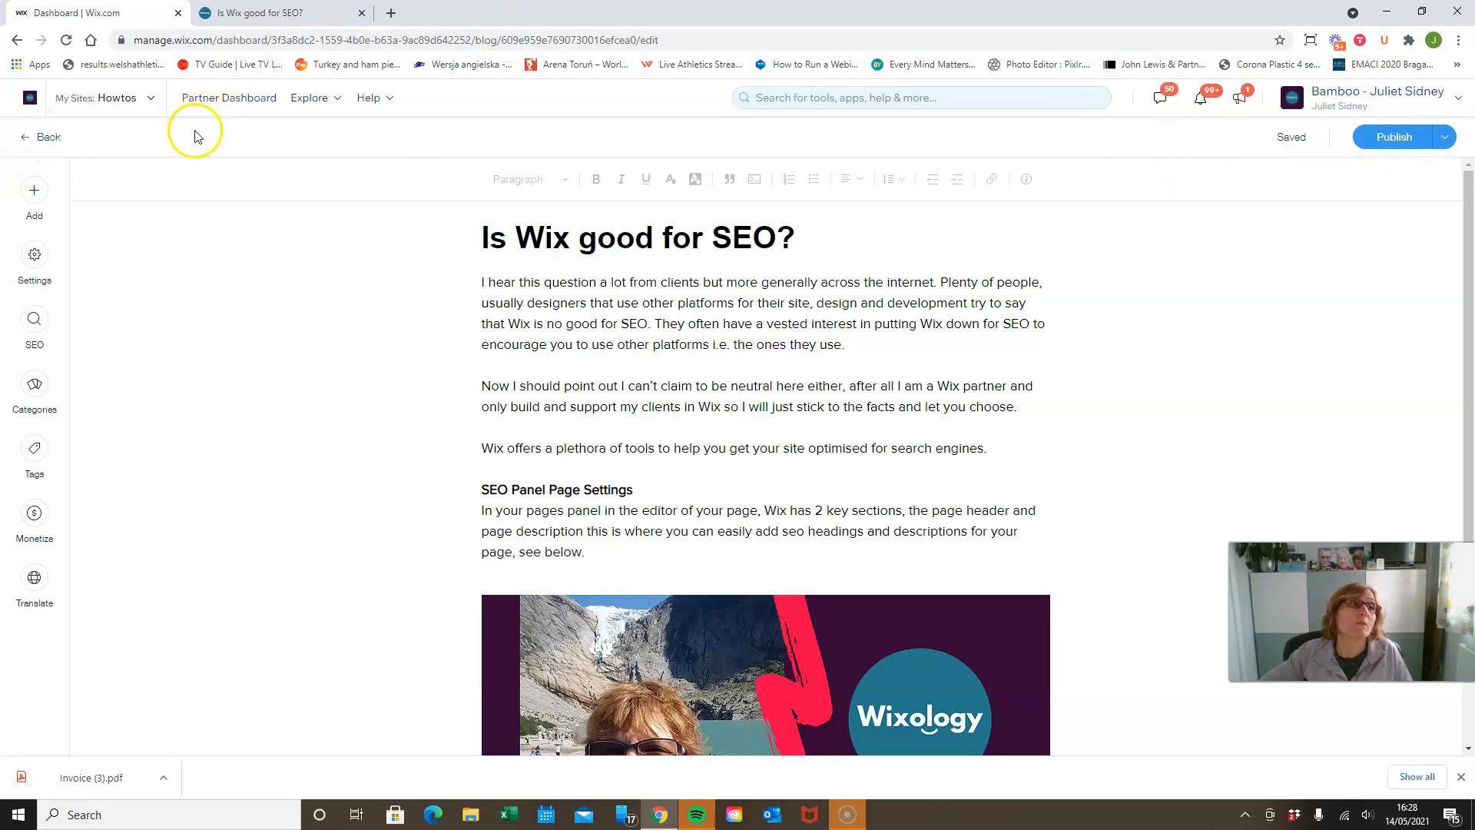
Return to the published posts, duplicate "Now You Can Blog from Everywhere!" and look through the copy.
left_click(50, 141)
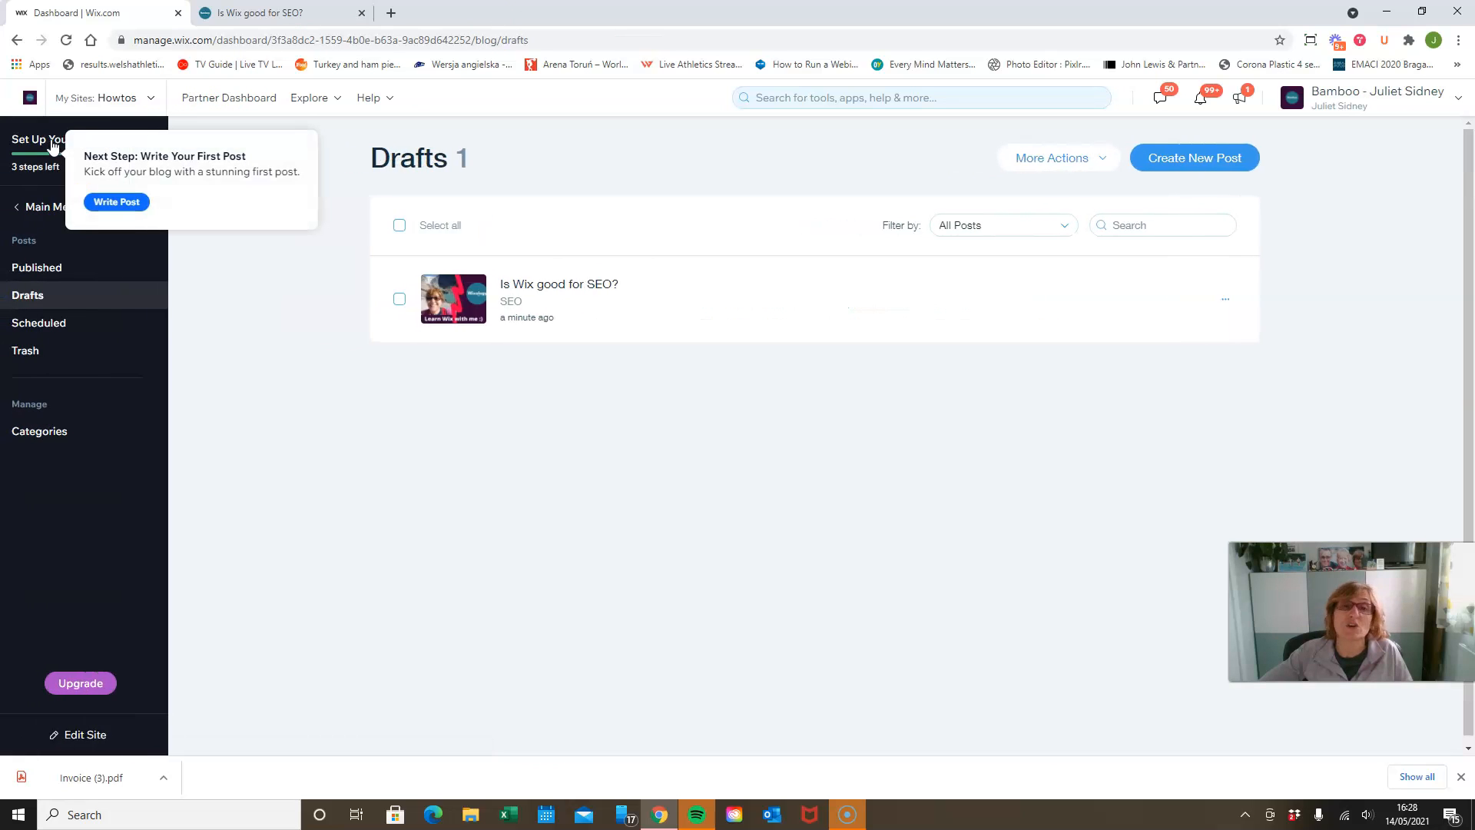
left_click(65, 278)
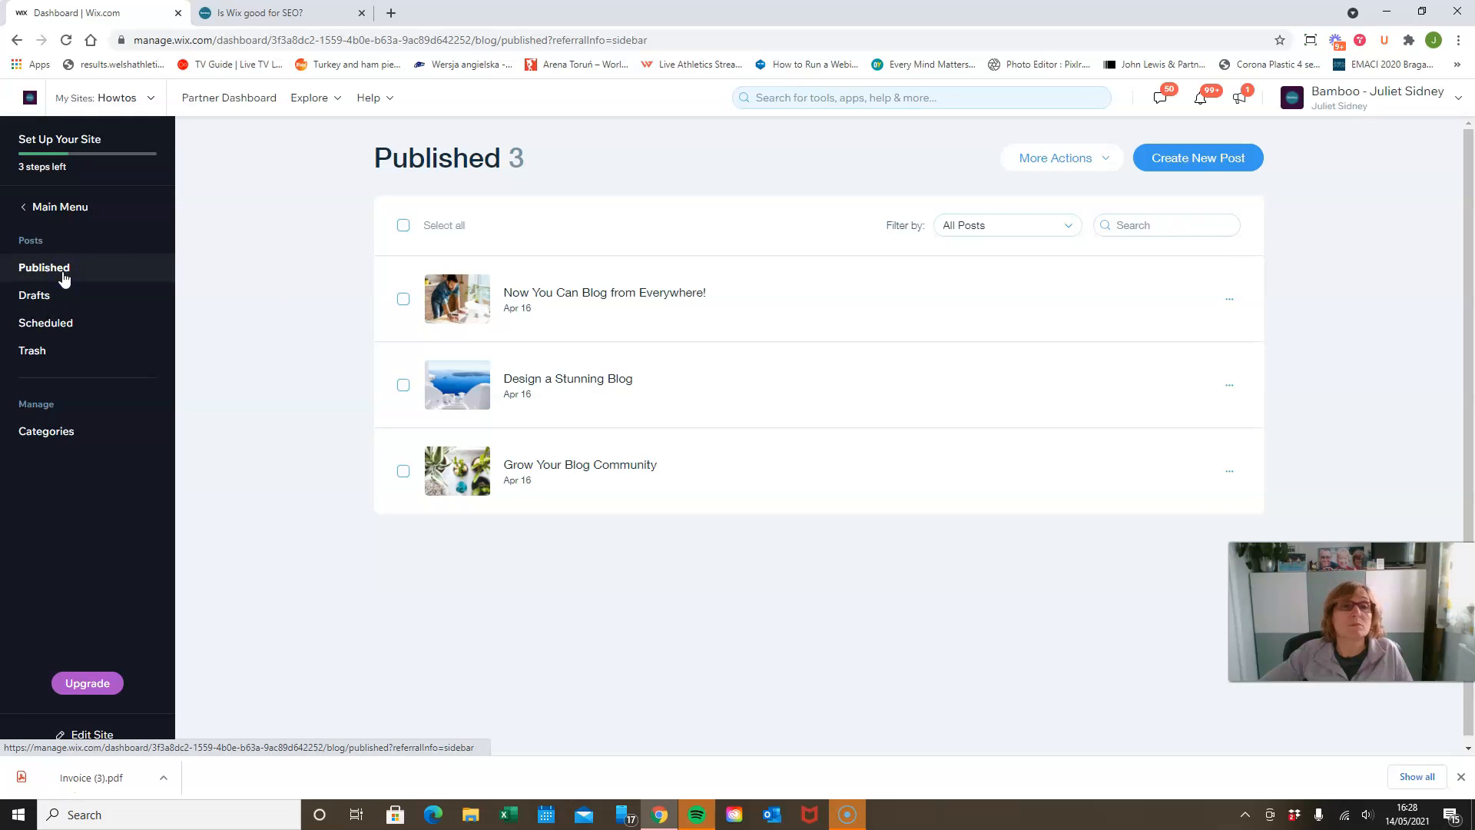
mouse_move(1225, 484)
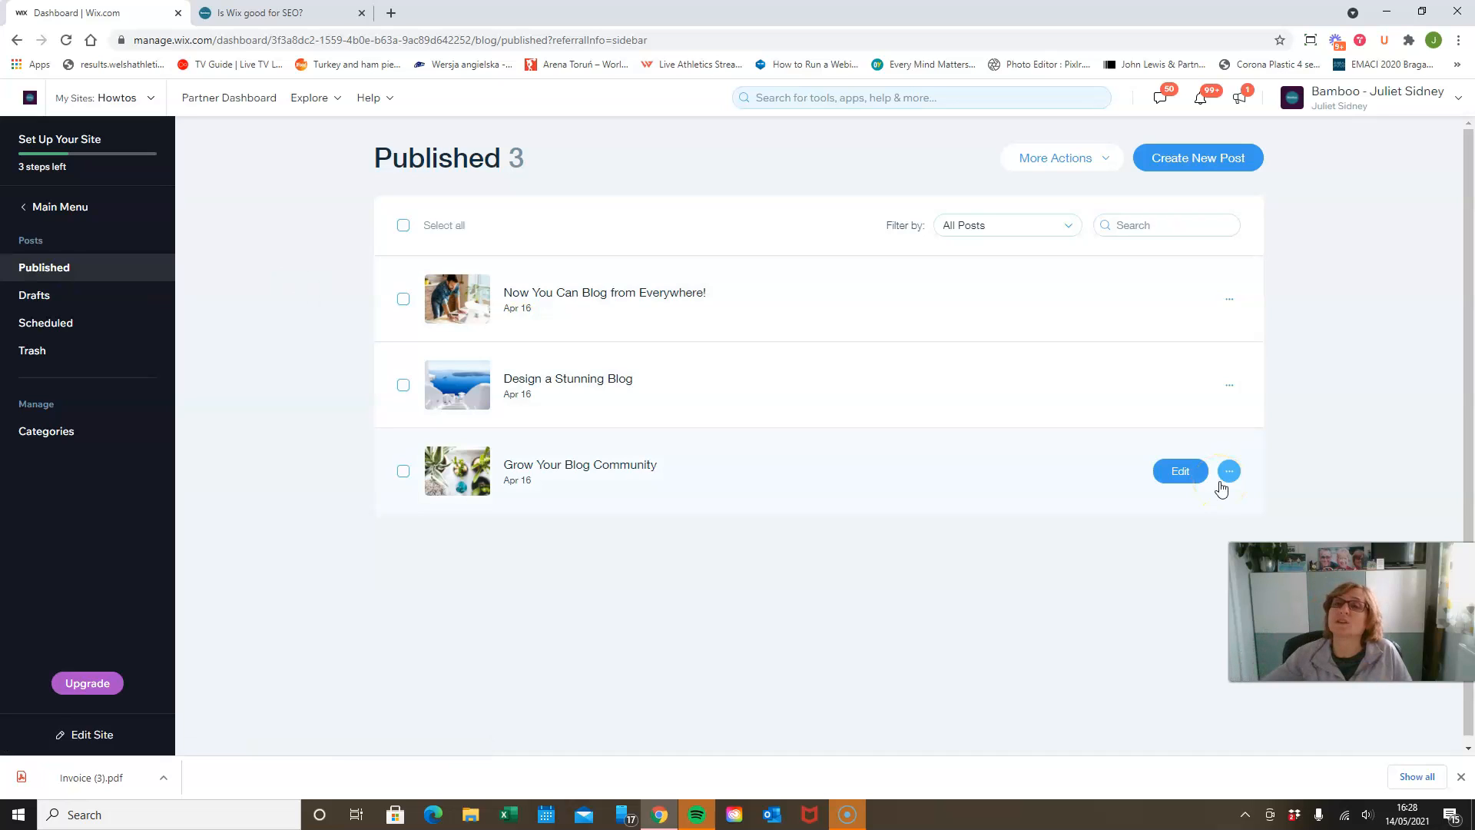
mouse_move(1255, 295)
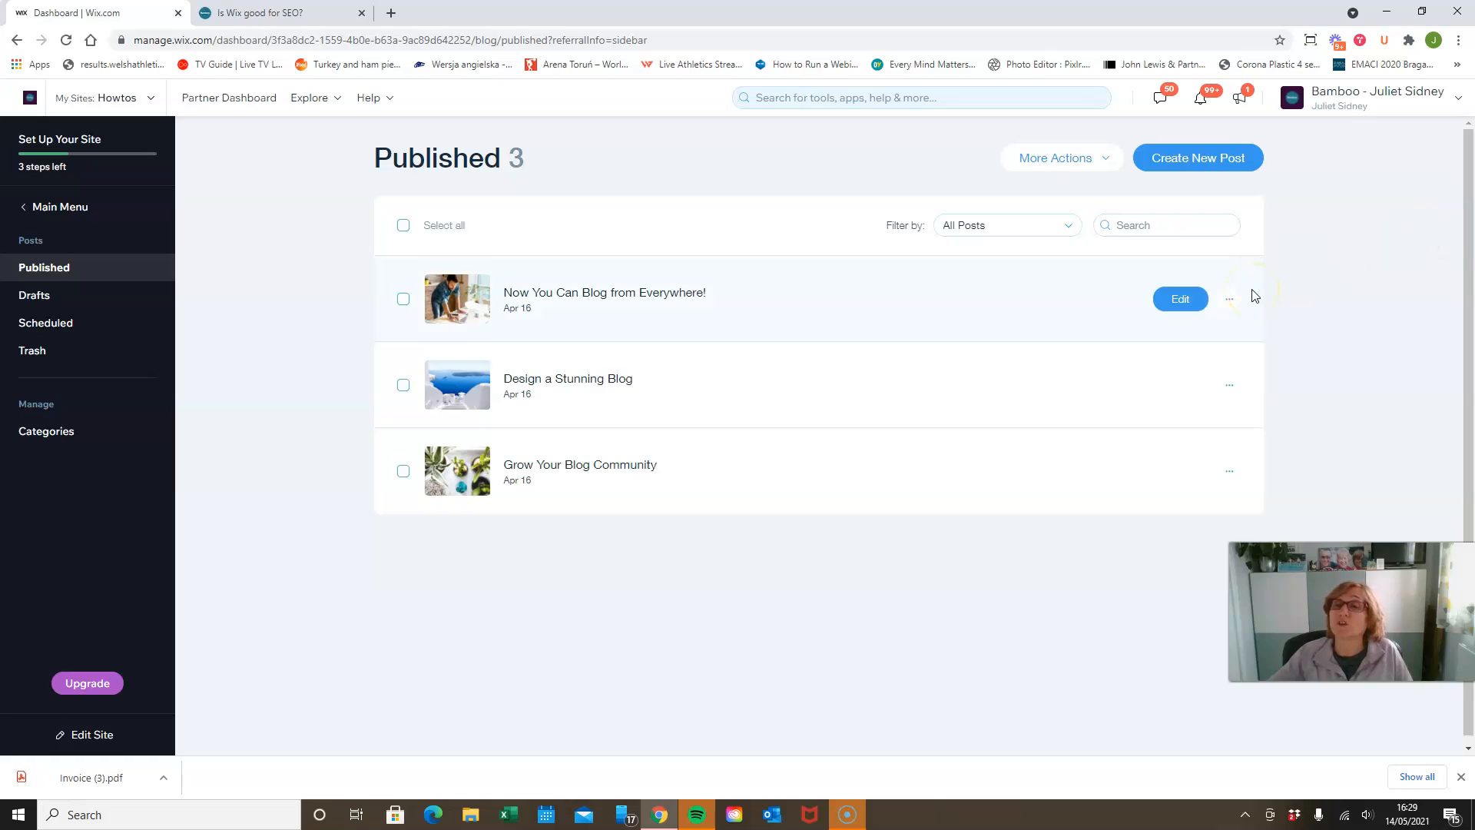
left_click(1238, 301)
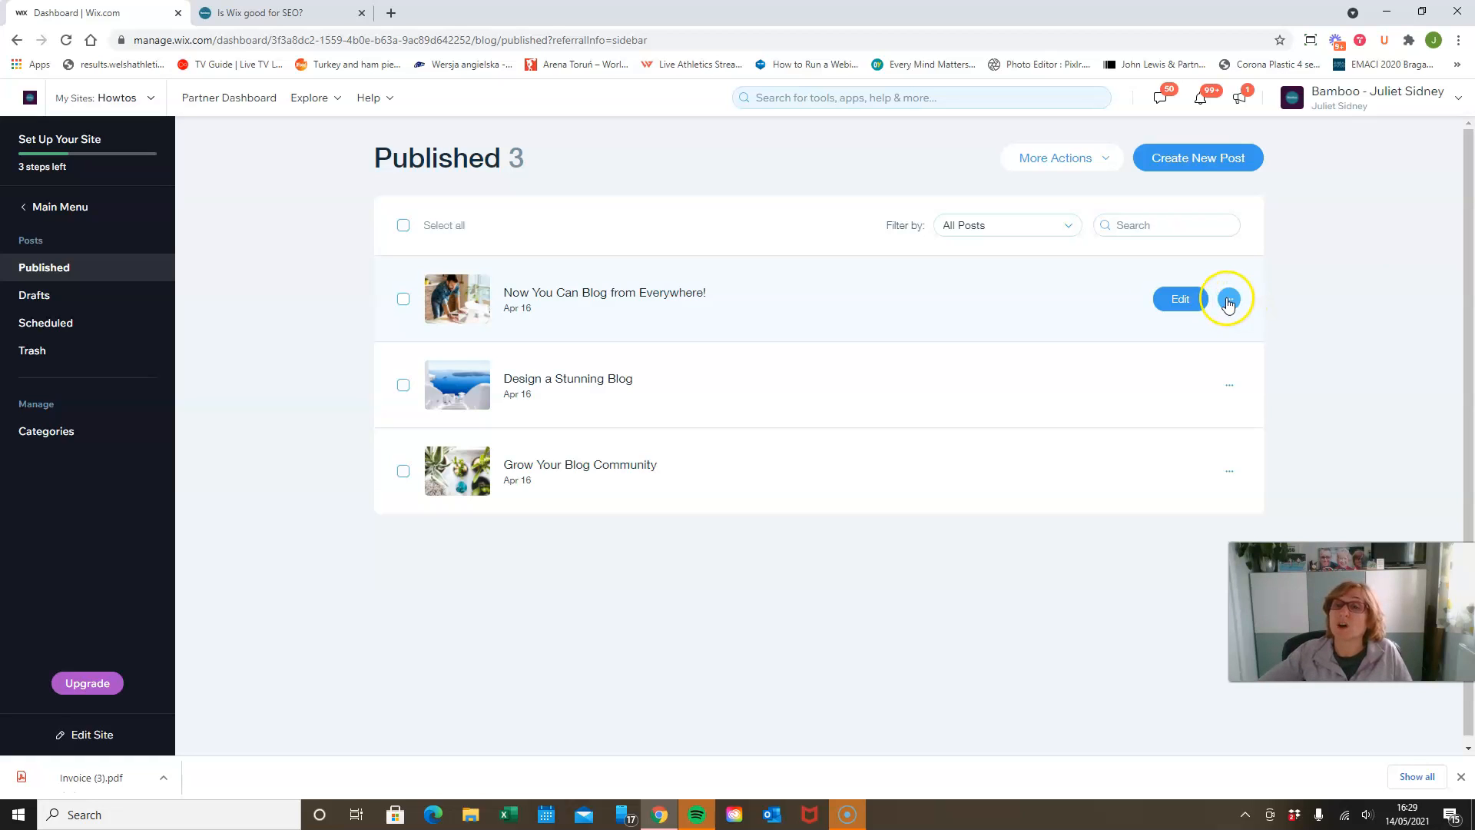
left_click(1230, 301)
left_click(1188, 282)
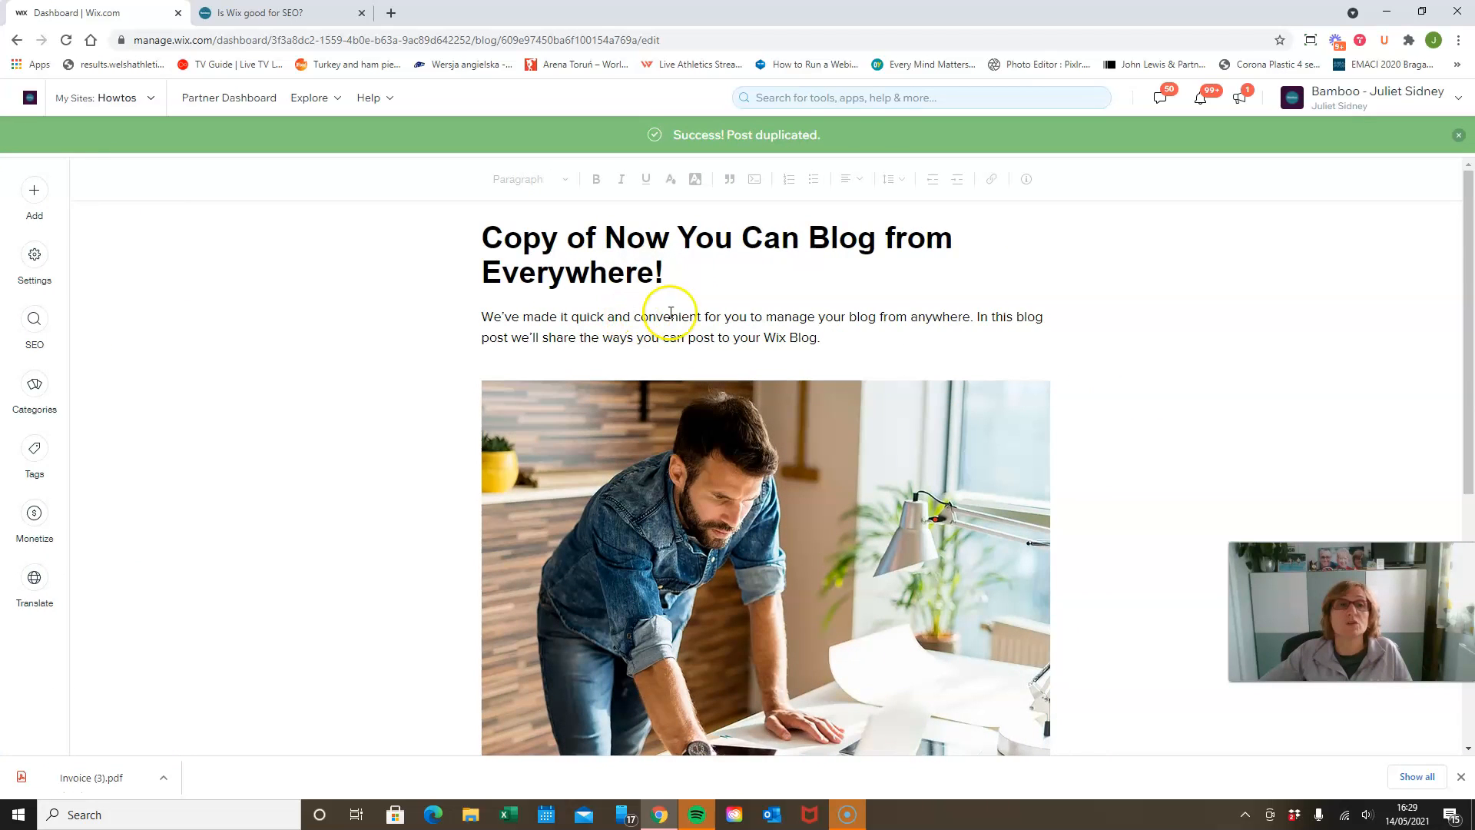
scroll(875, 353, "down", 5)
scroll(874, 353, "up", 5)
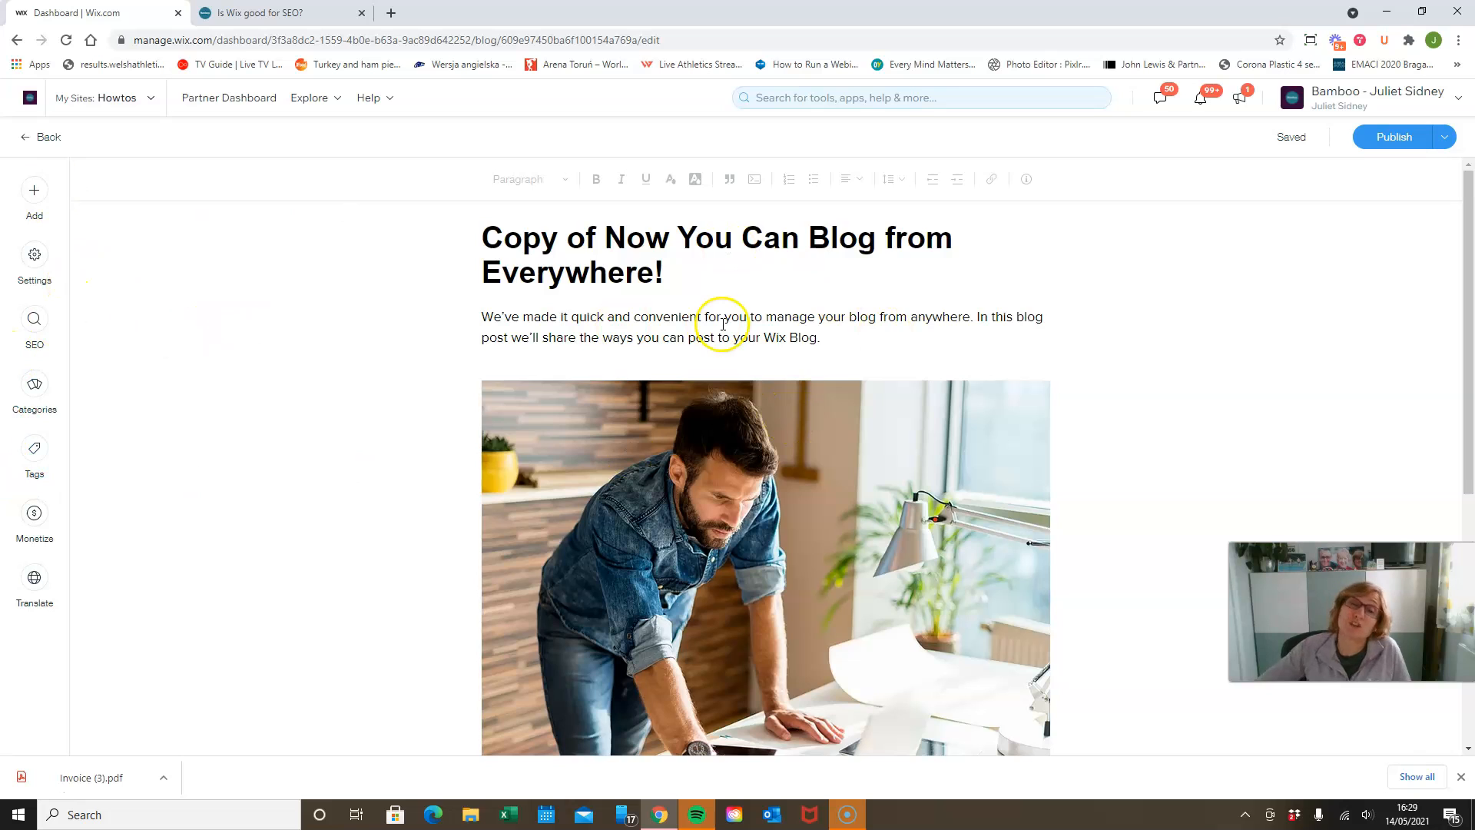
Go back to the published posts and examine the available actions for "Now You Can Blog from Everywhere!".
left_click(40, 138)
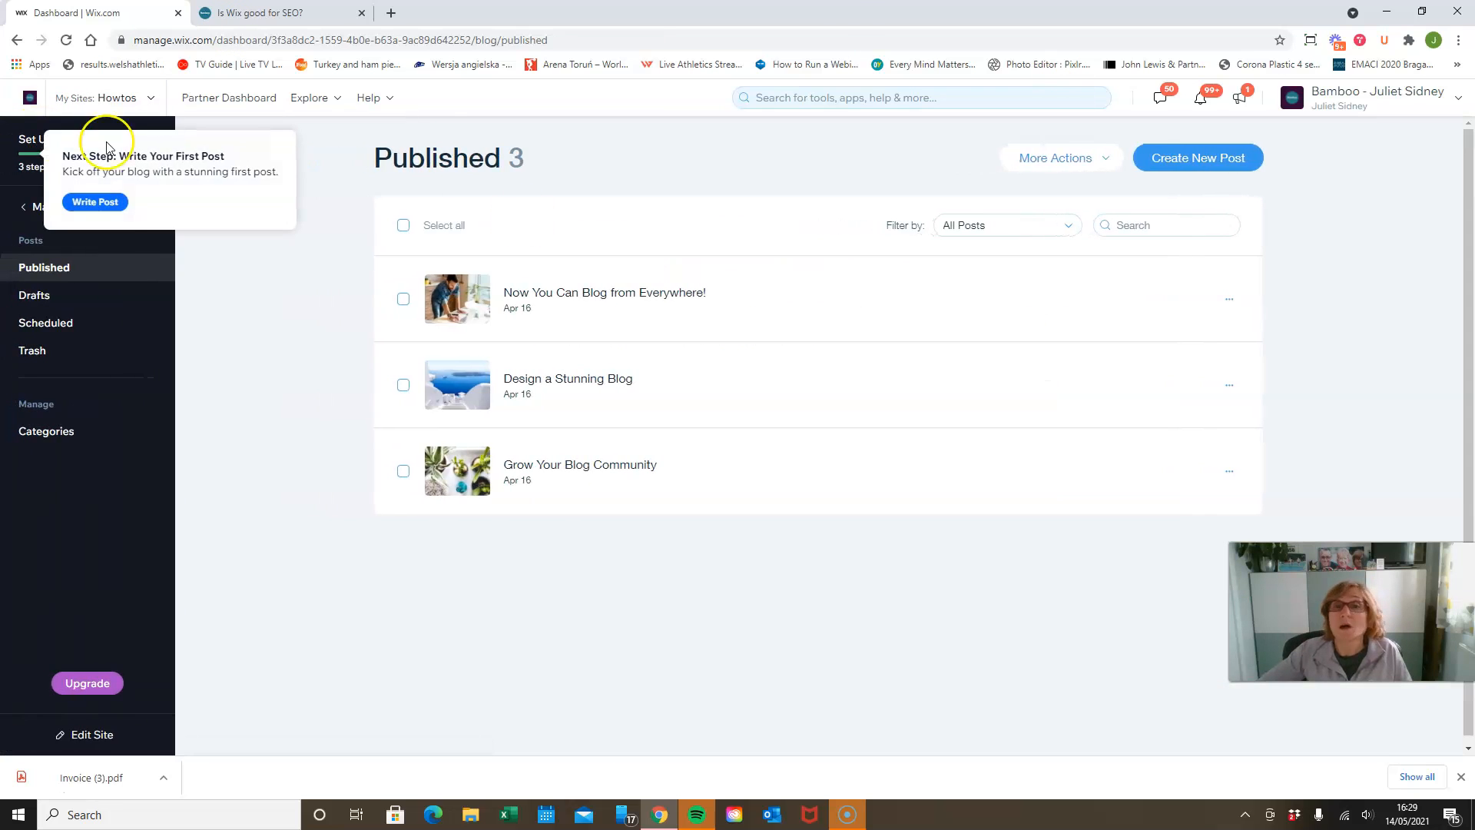
left_click(1230, 298)
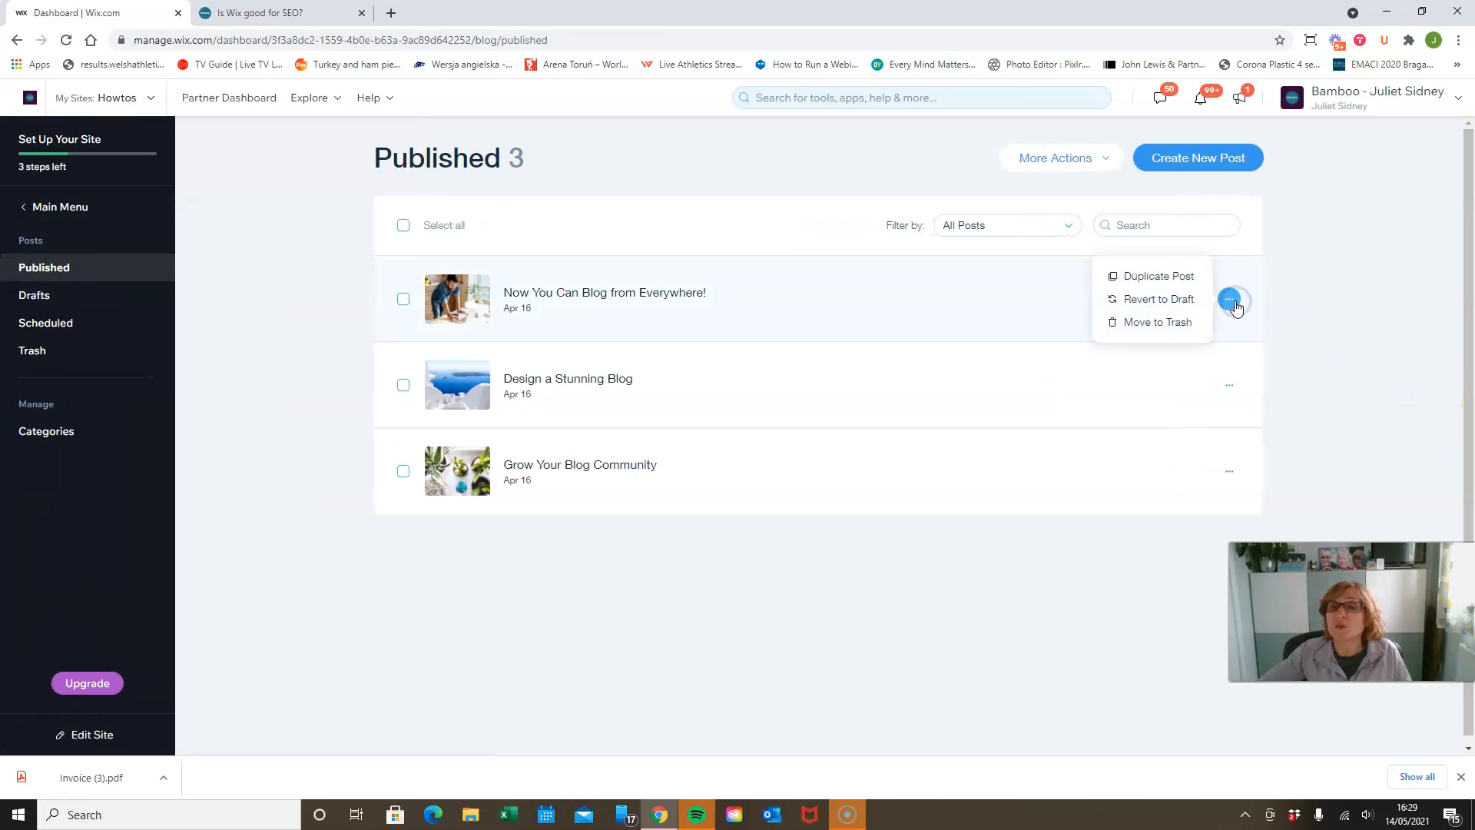
left_click(1166, 306)
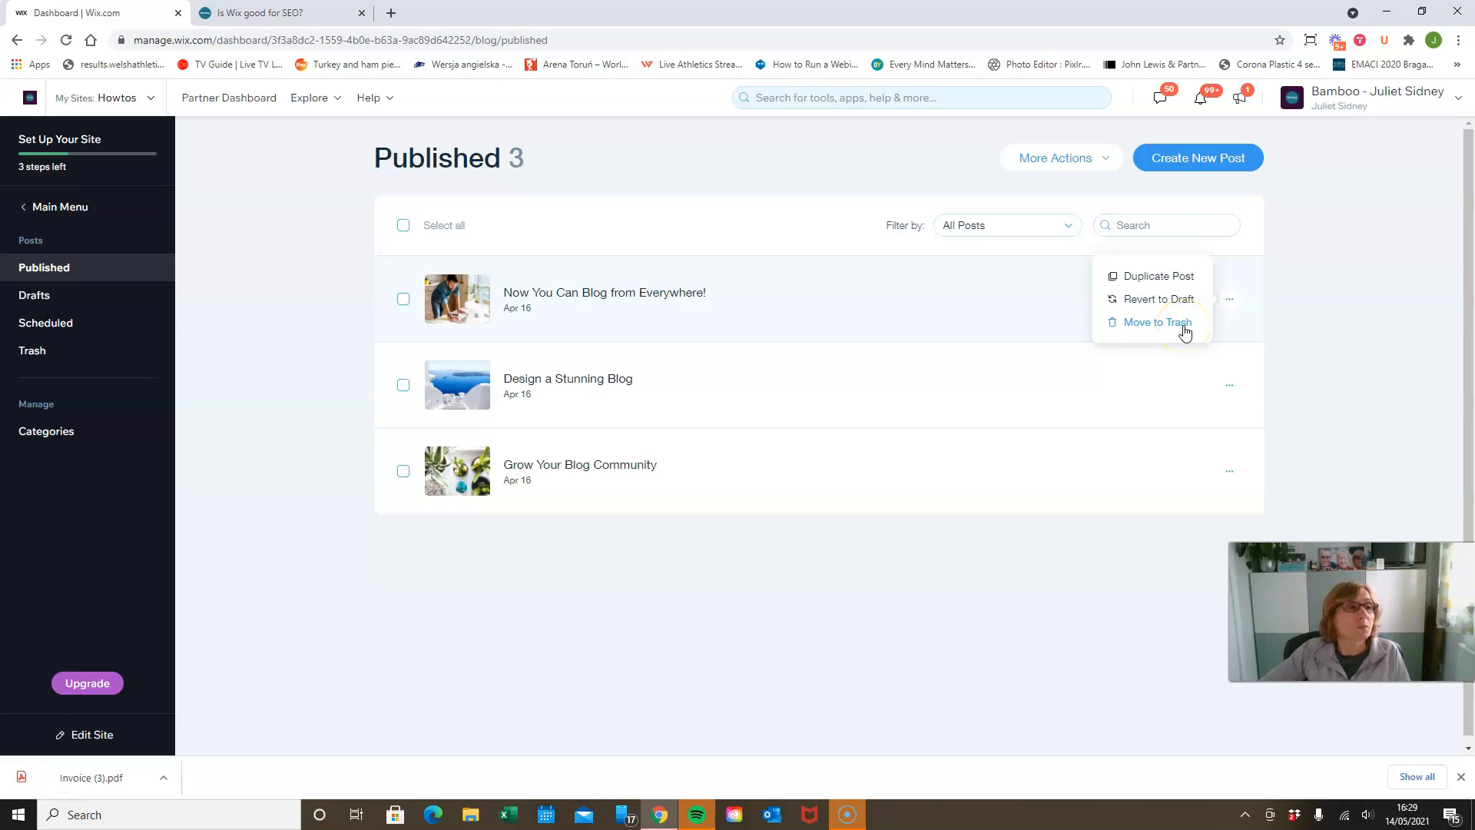
Examine the draft, scheduled and trashed posts, and the list of blog categories.
left_click(57, 306)
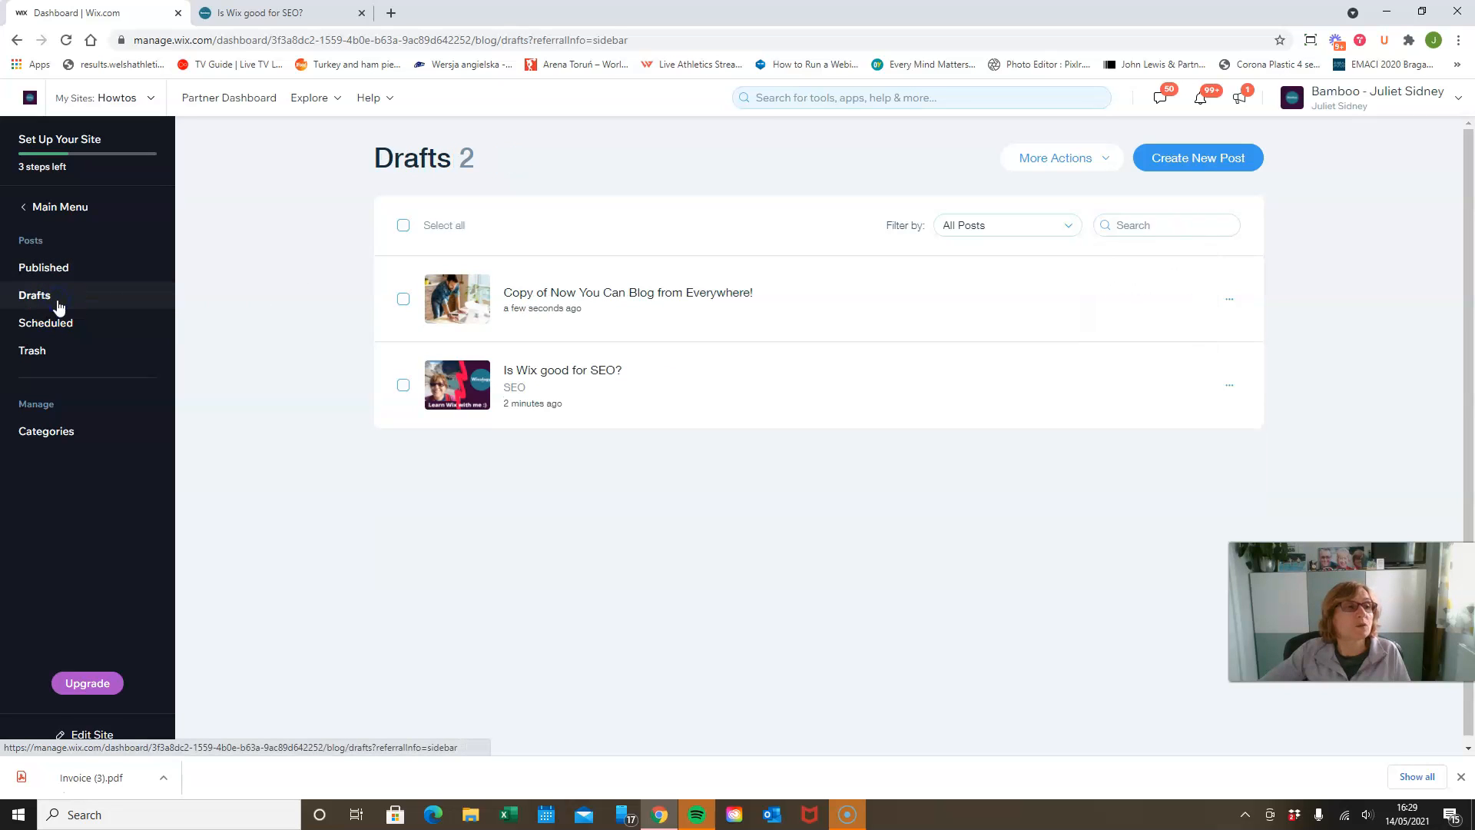
left_click(60, 325)
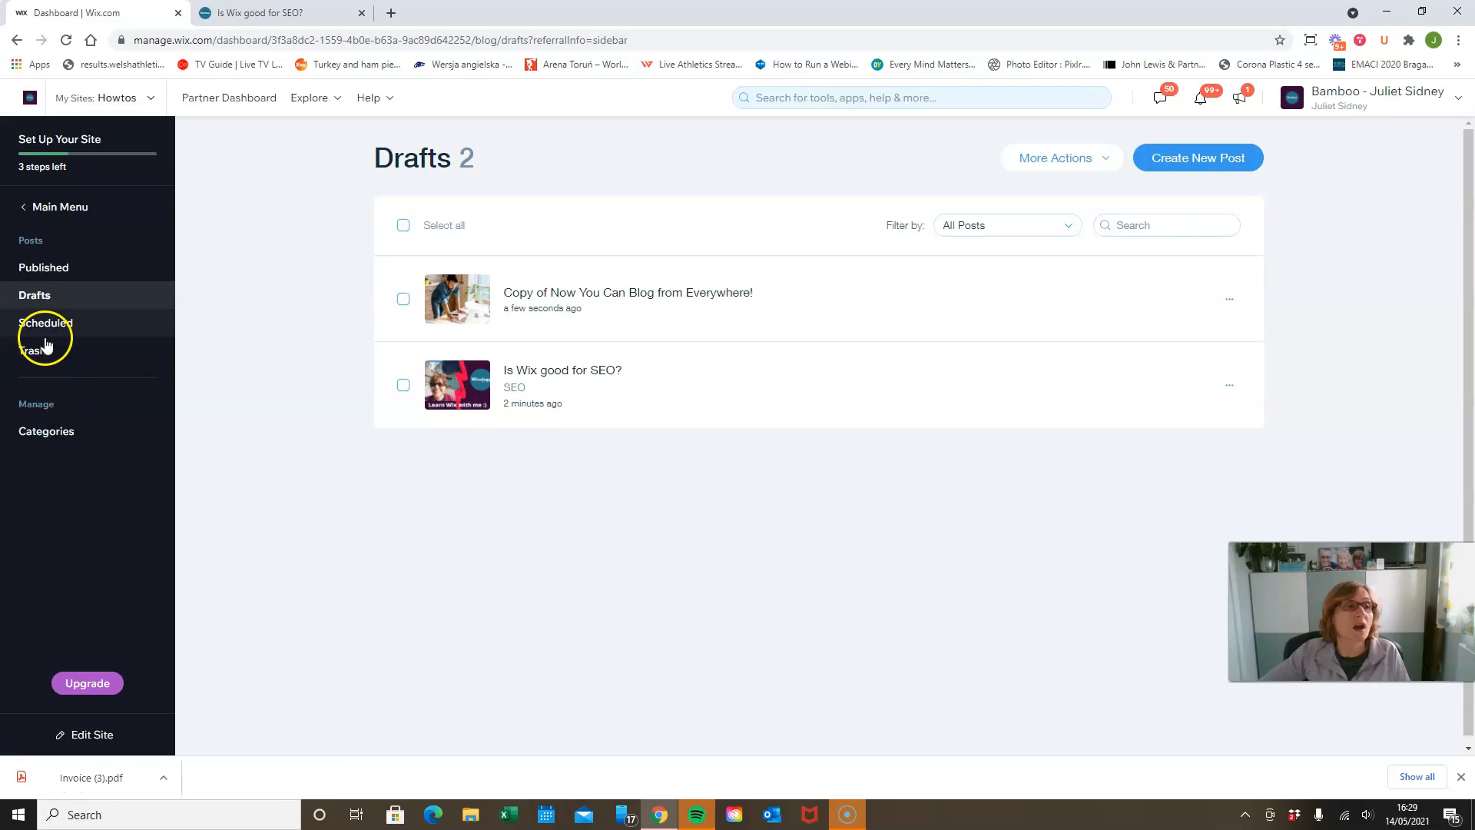
left_click(46, 337)
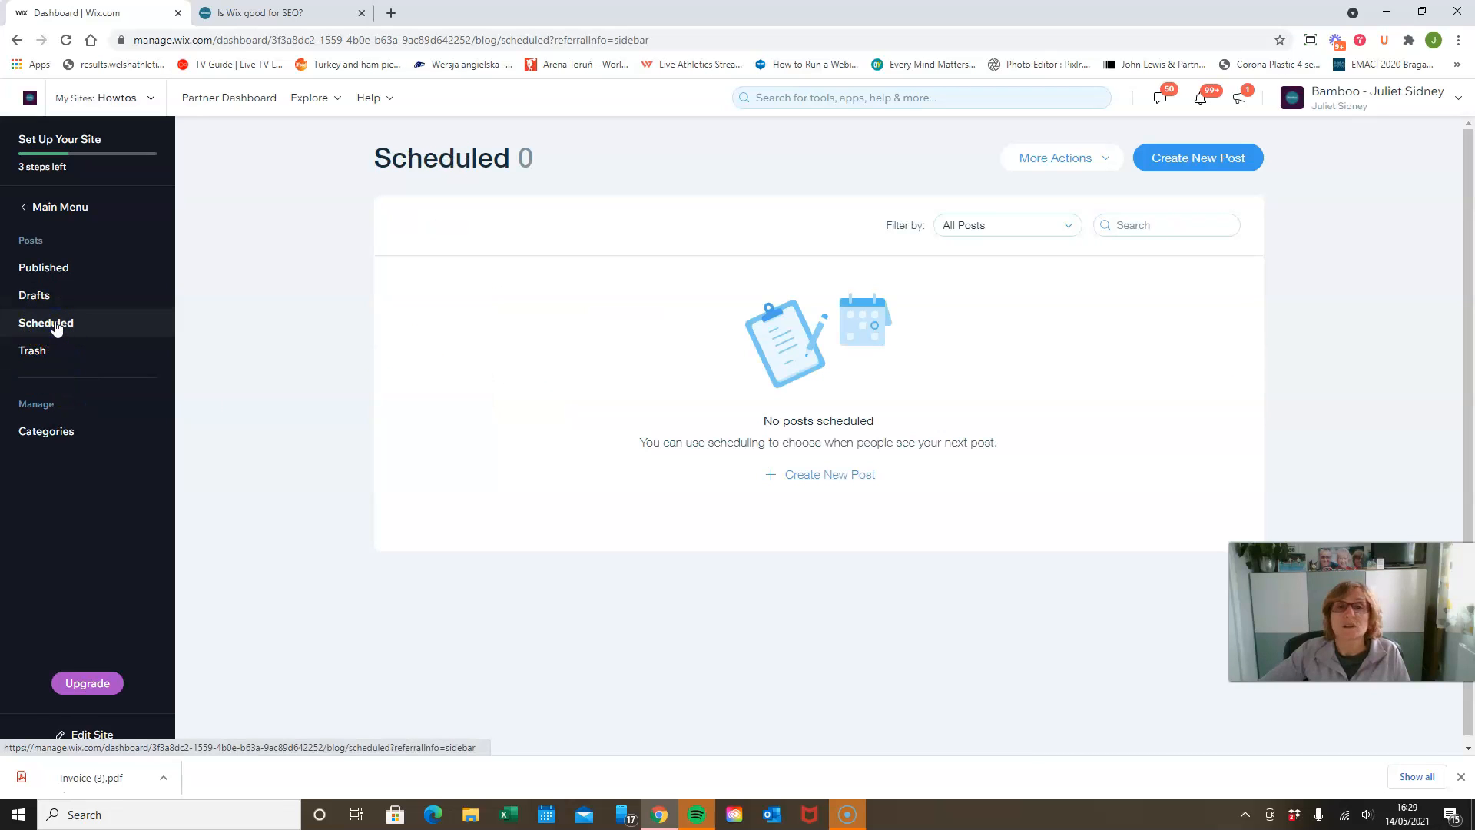
left_click(47, 358)
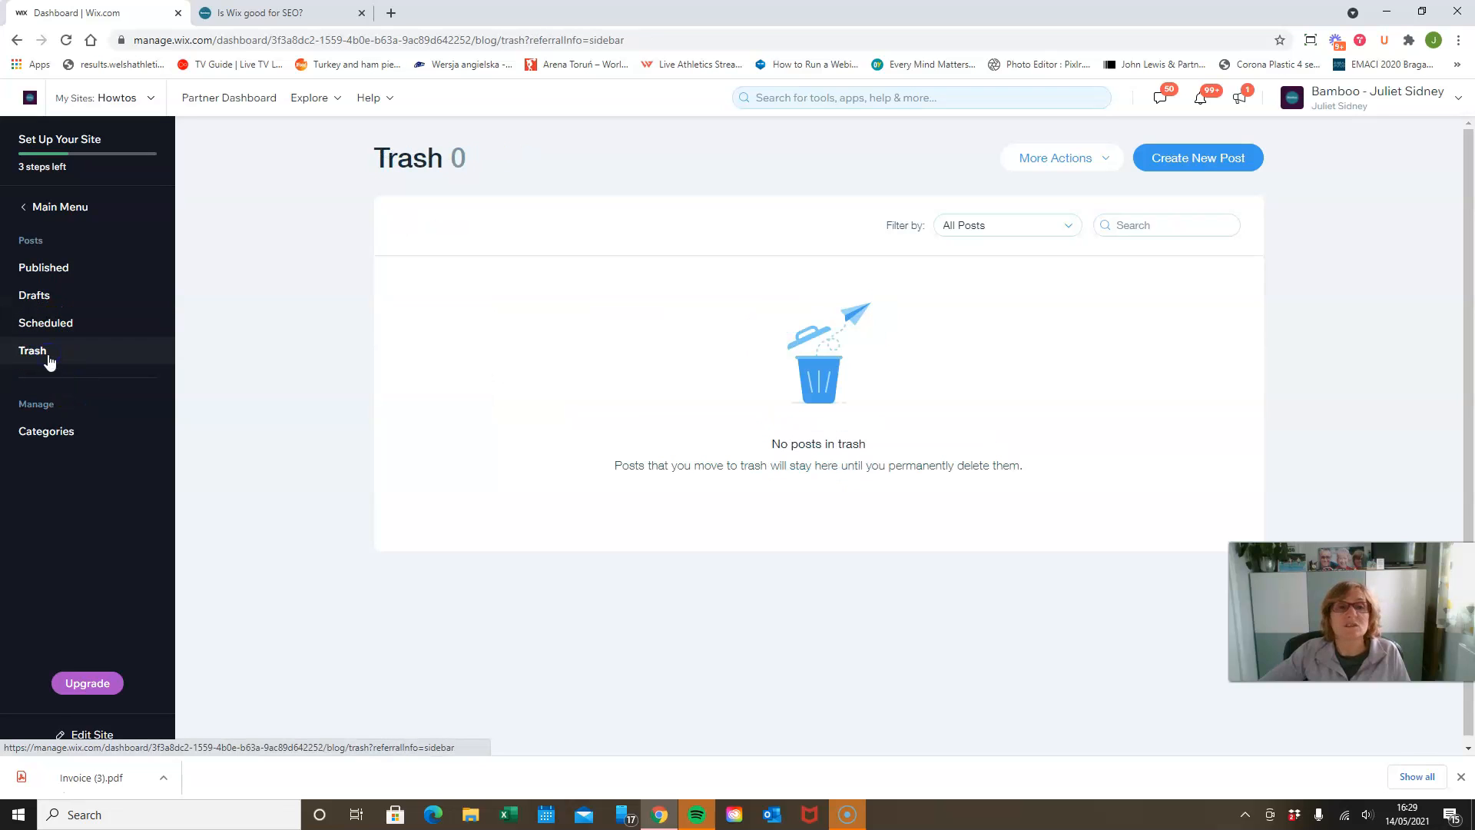
left_click(48, 434)
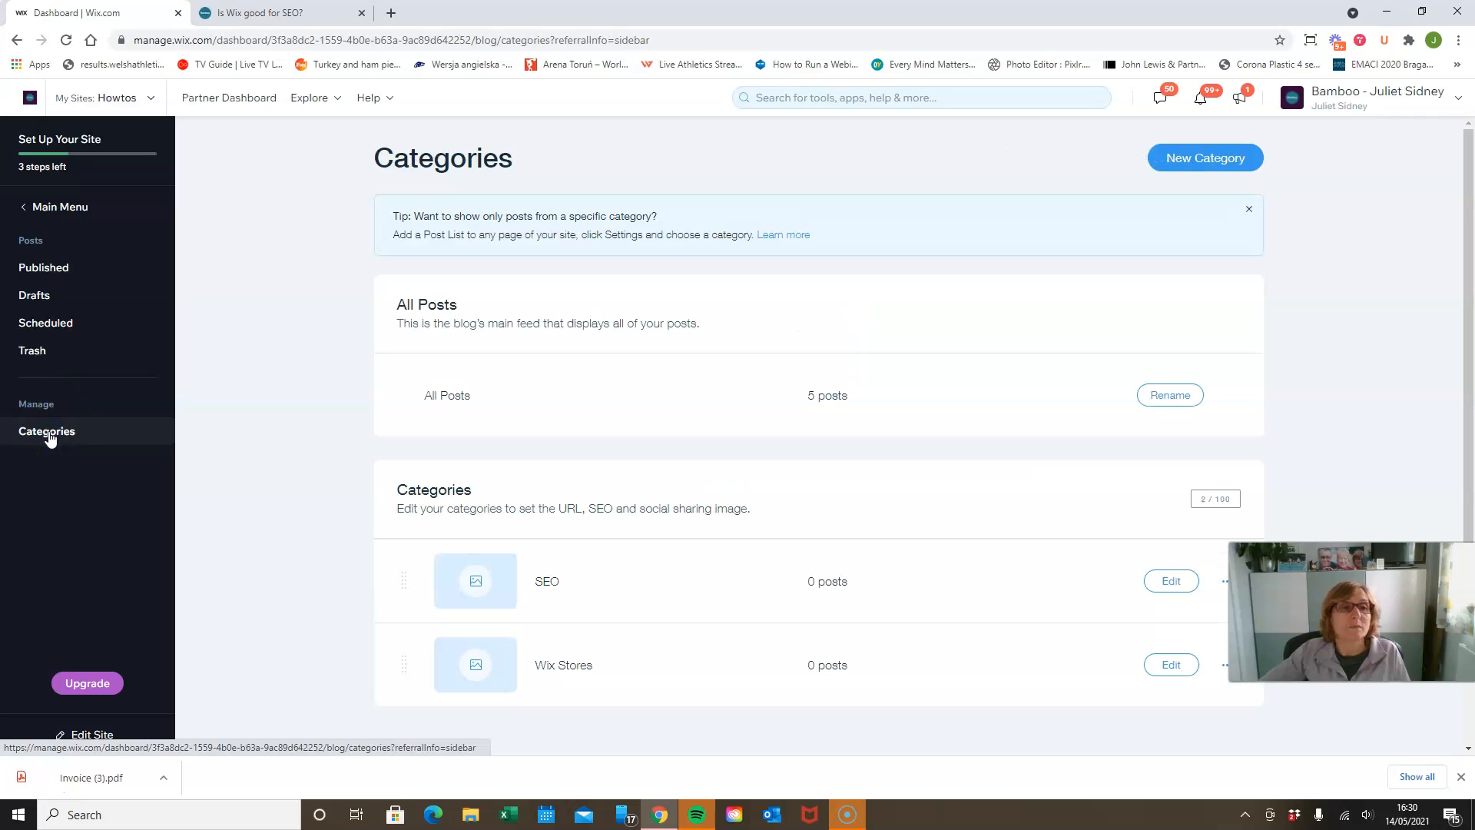
scroll(889, 475, "down", 1)
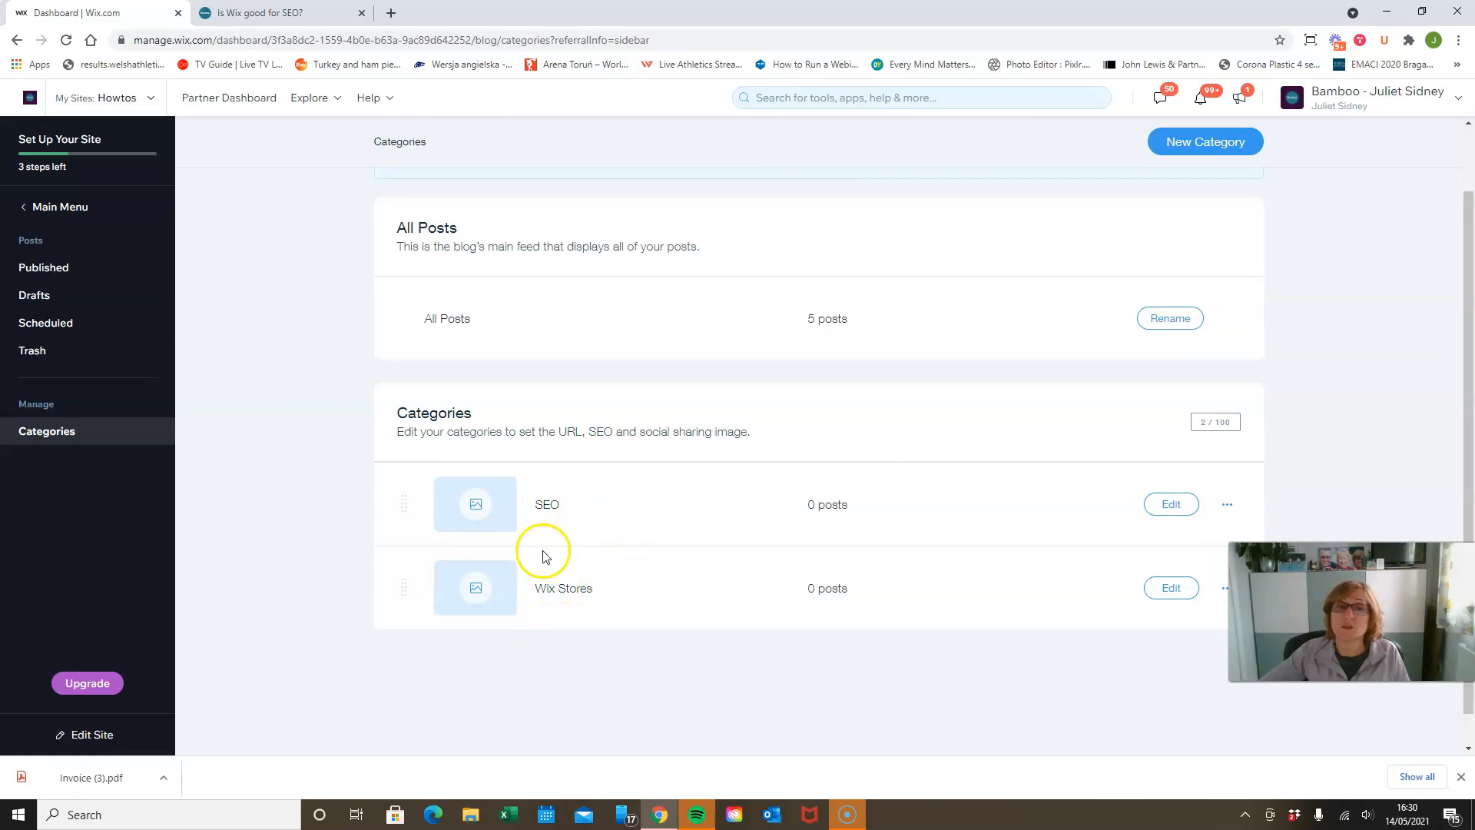
Check the additional blog actions from the published posts, and open the blog settings to view the contributor options.
left_click(68, 271)
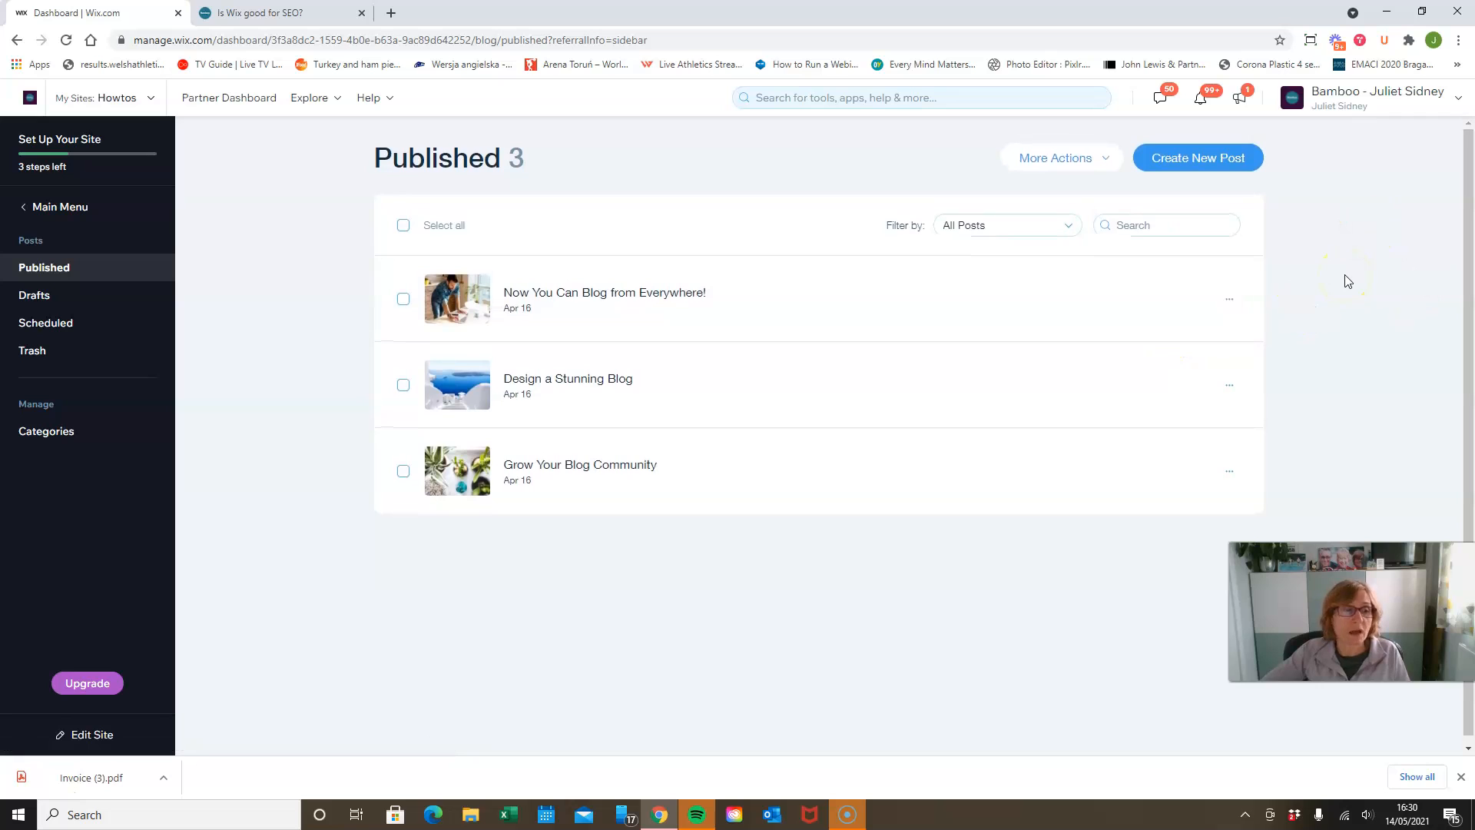
left_click(1107, 161)
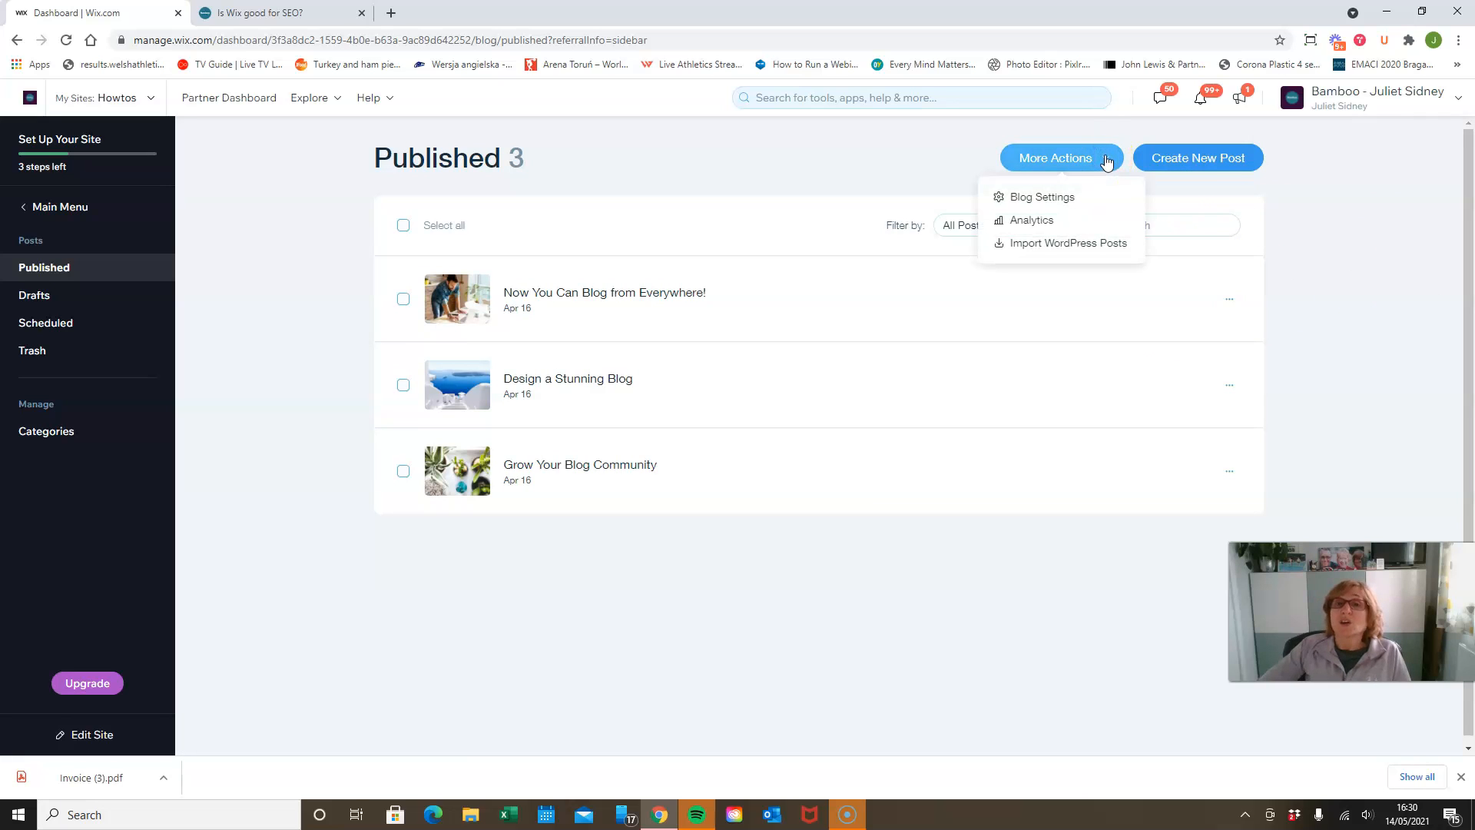
left_click(1037, 222)
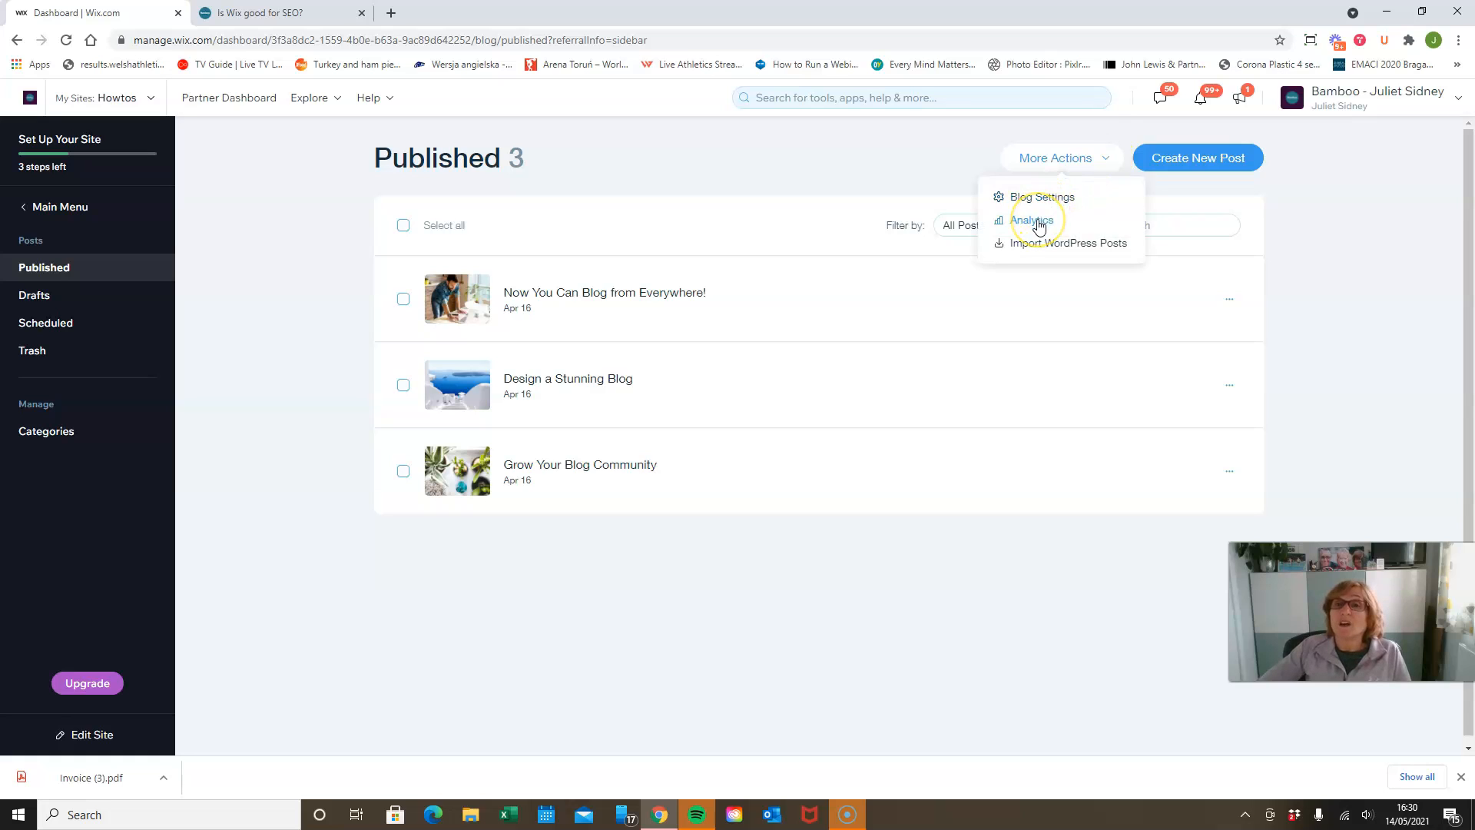
left_click(1037, 225)
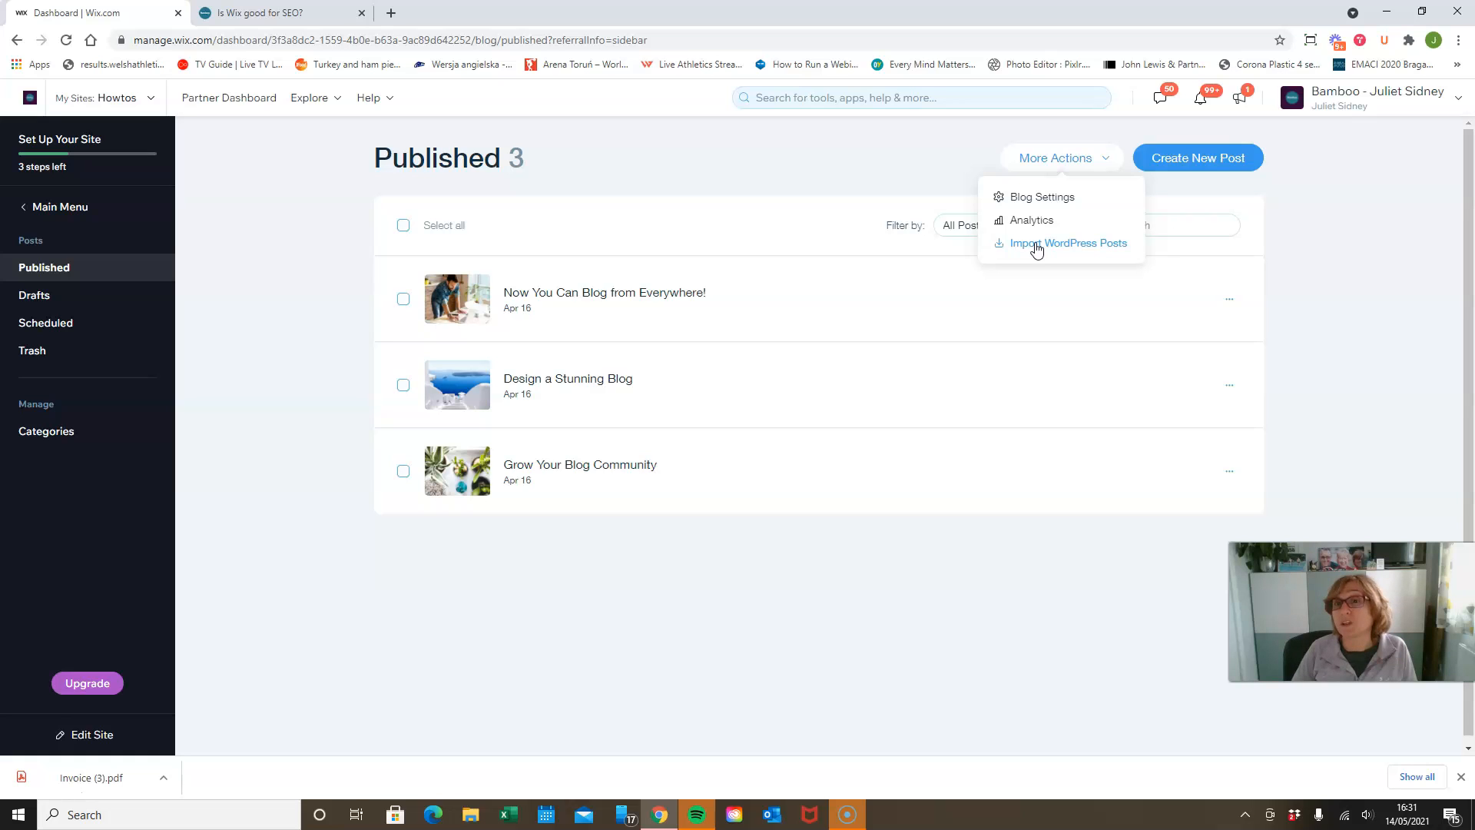
left_click(1052, 205)
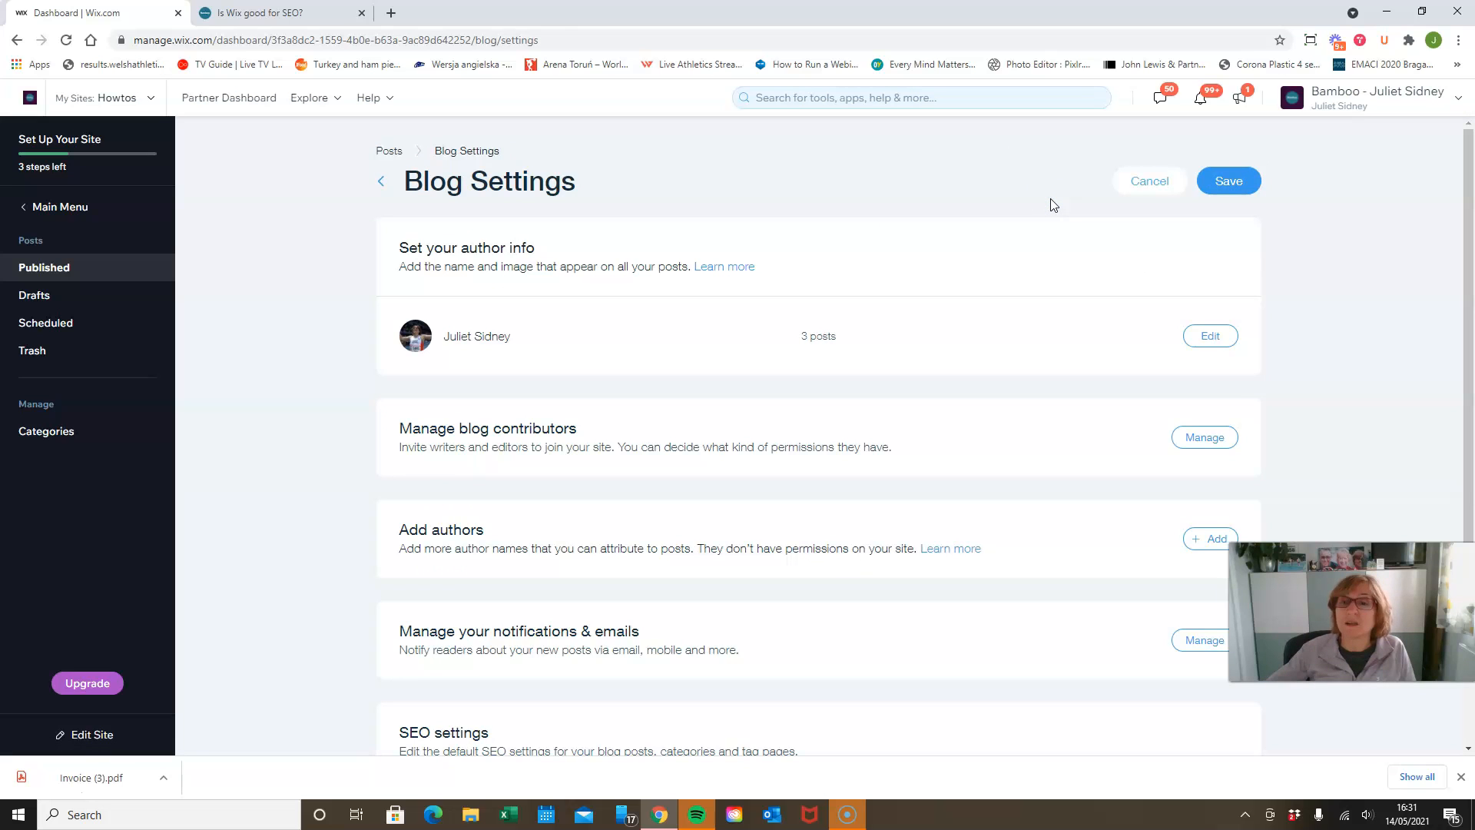
left_click(1217, 444)
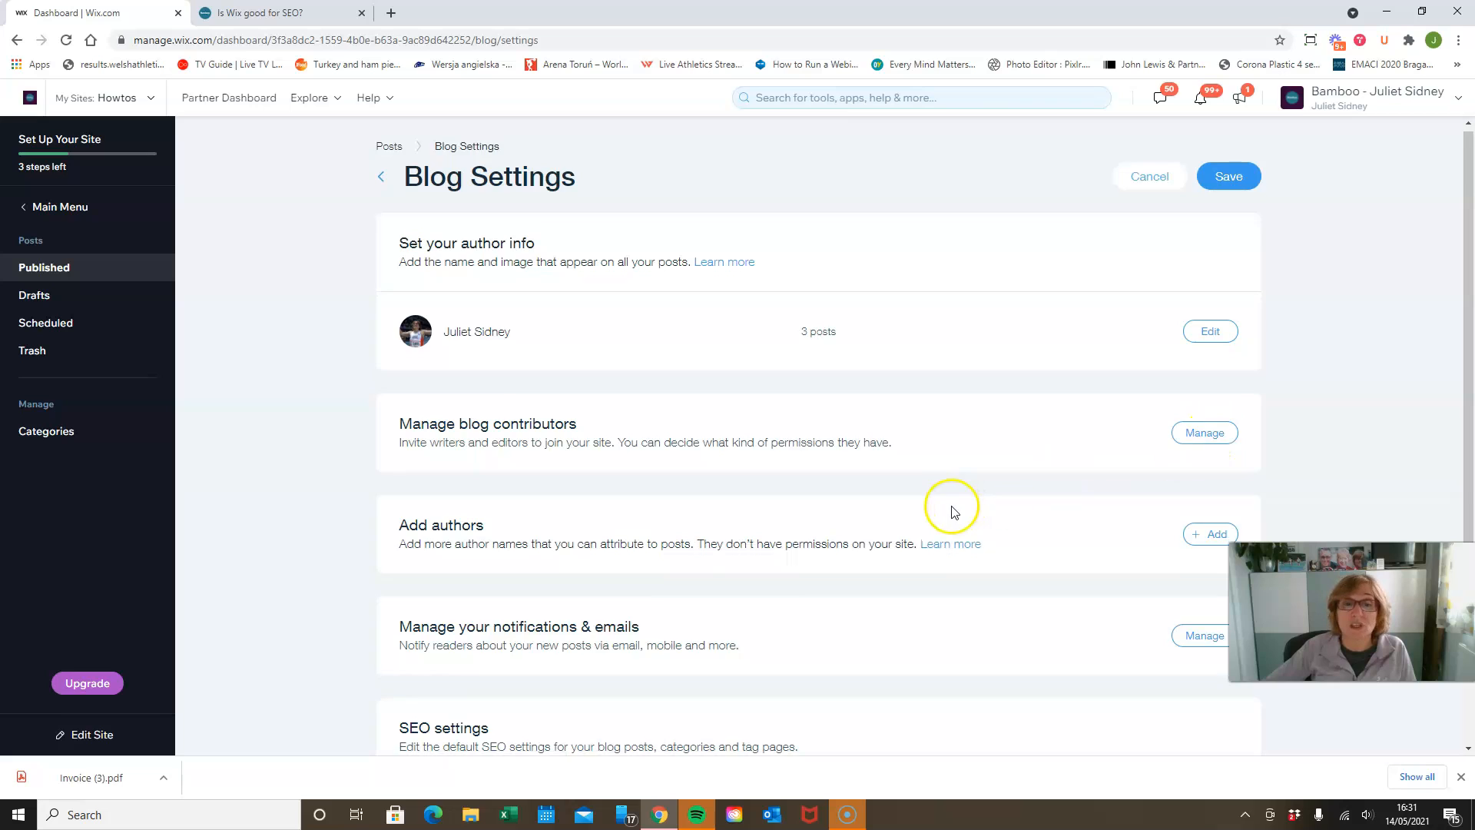
Look through the author options in the blog settings and open the notifications sent when a new blog post is published.
scroll(521, 461, "down", 1)
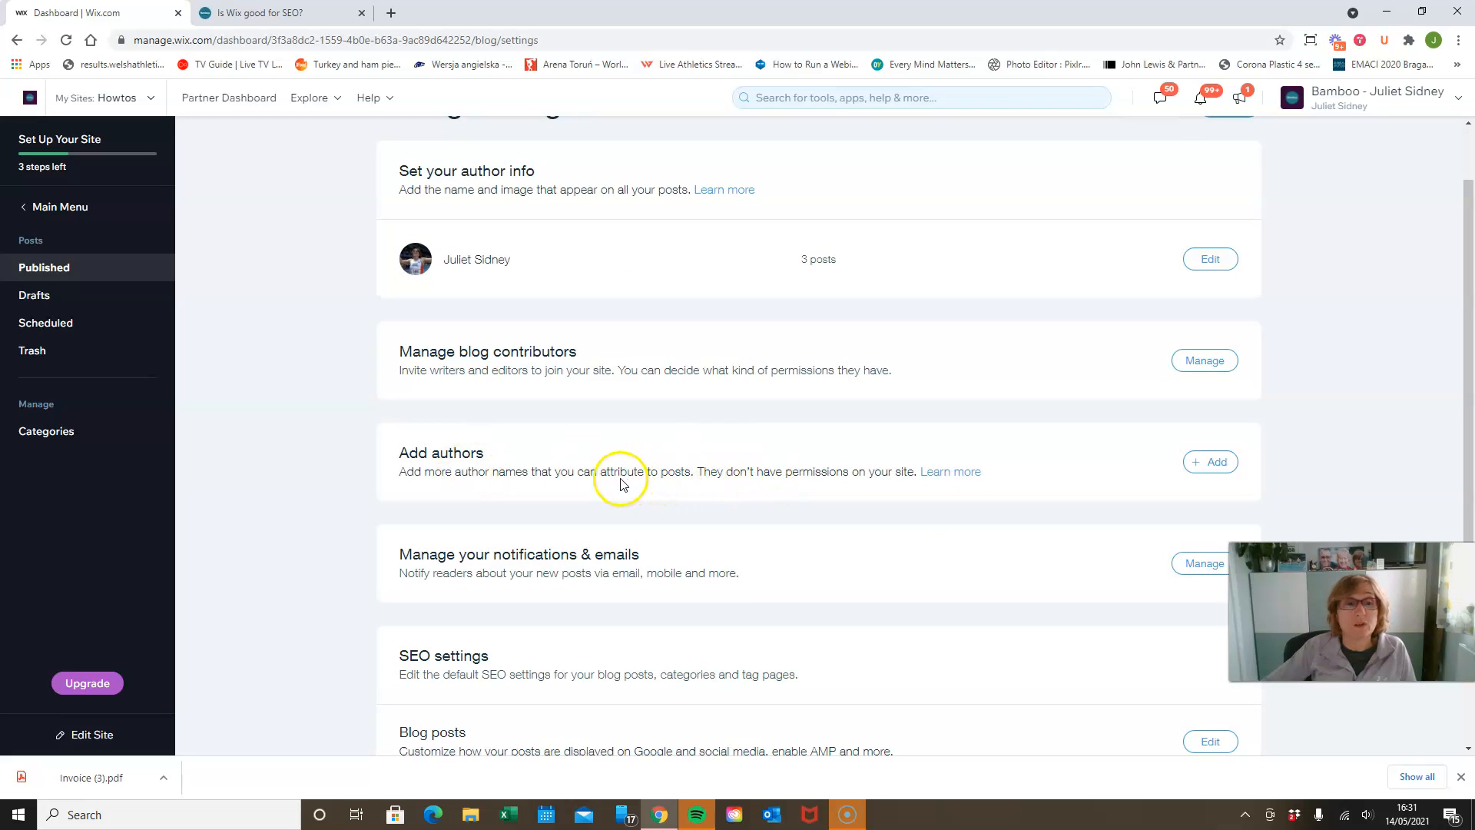
scroll(1069, 480, "down", 1)
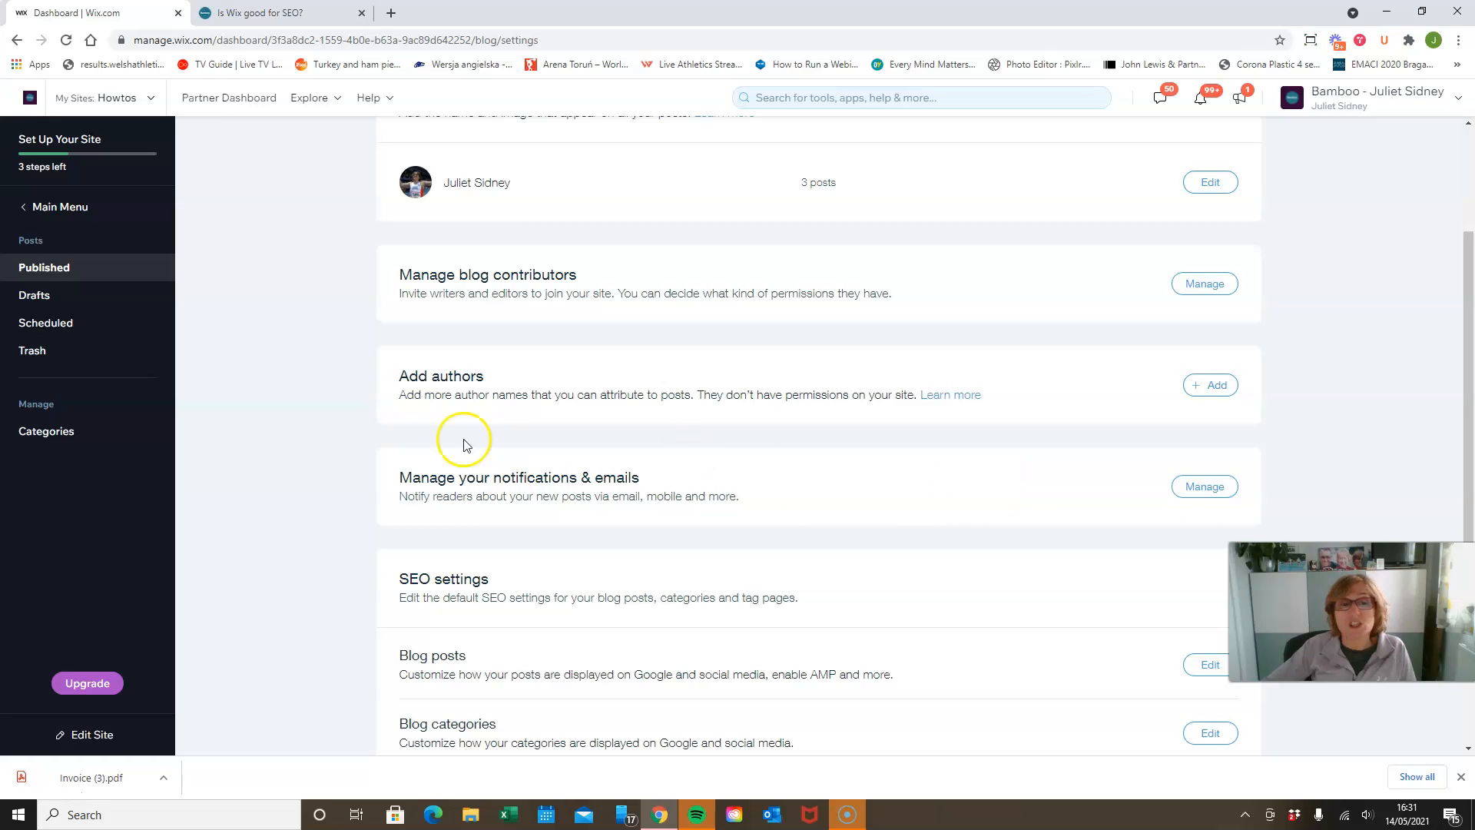
left_click(1230, 488)
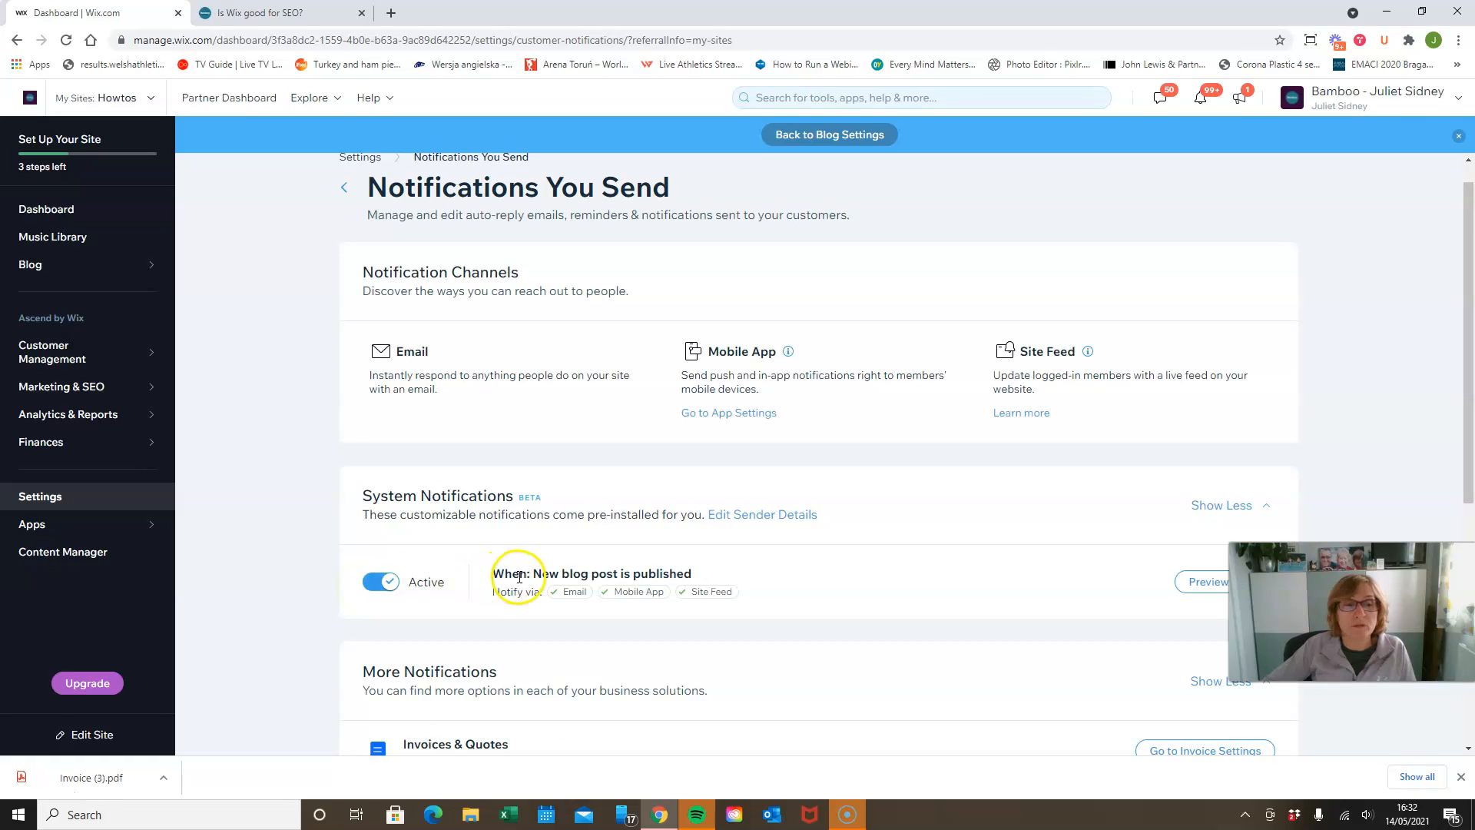
mouse_move(576, 595)
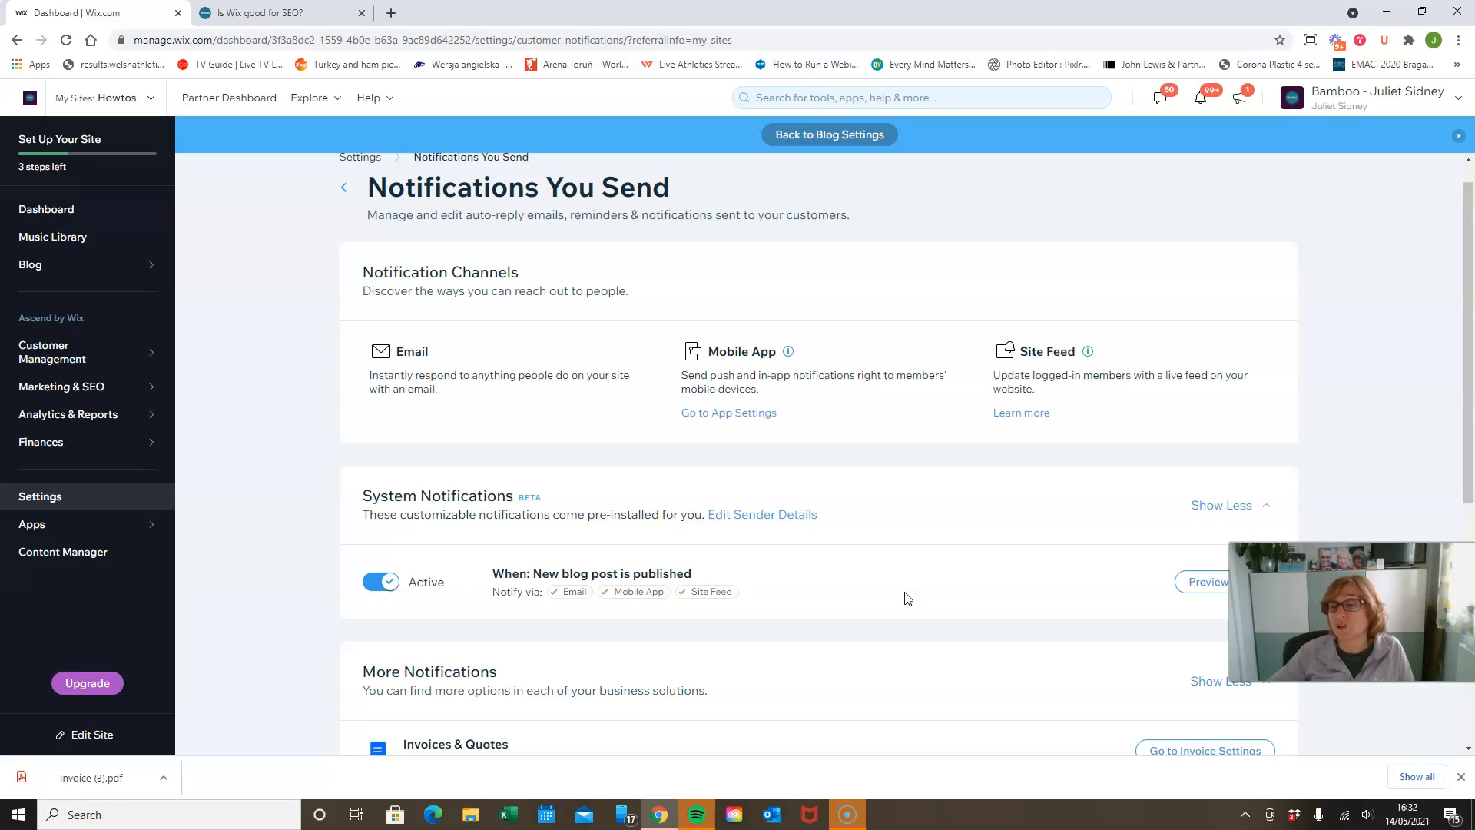
Return to the blog settings and open the default SEO settings for blog posts.
left_click(35, 271)
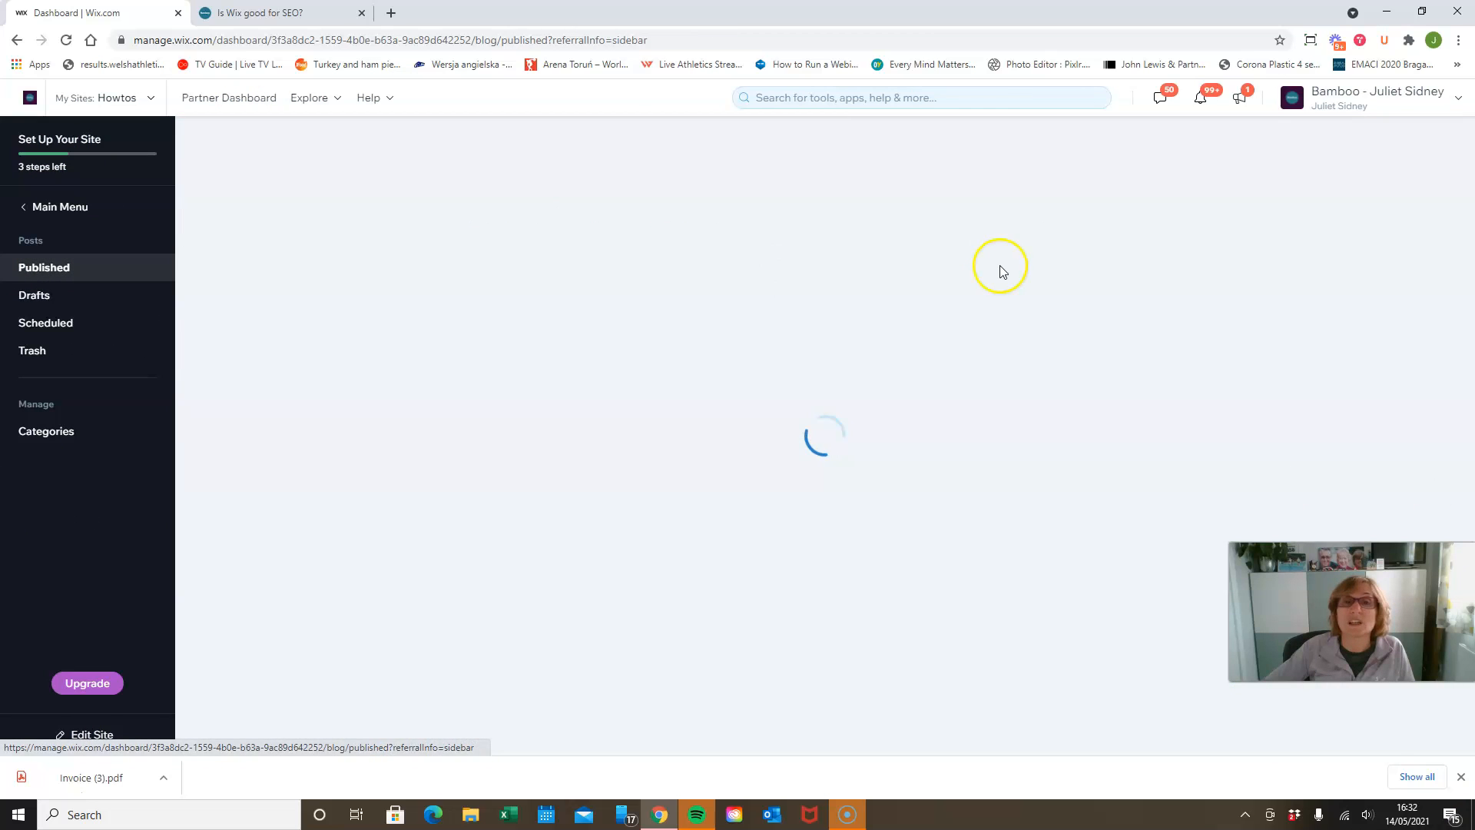
left_click(1064, 158)
left_click(1048, 196)
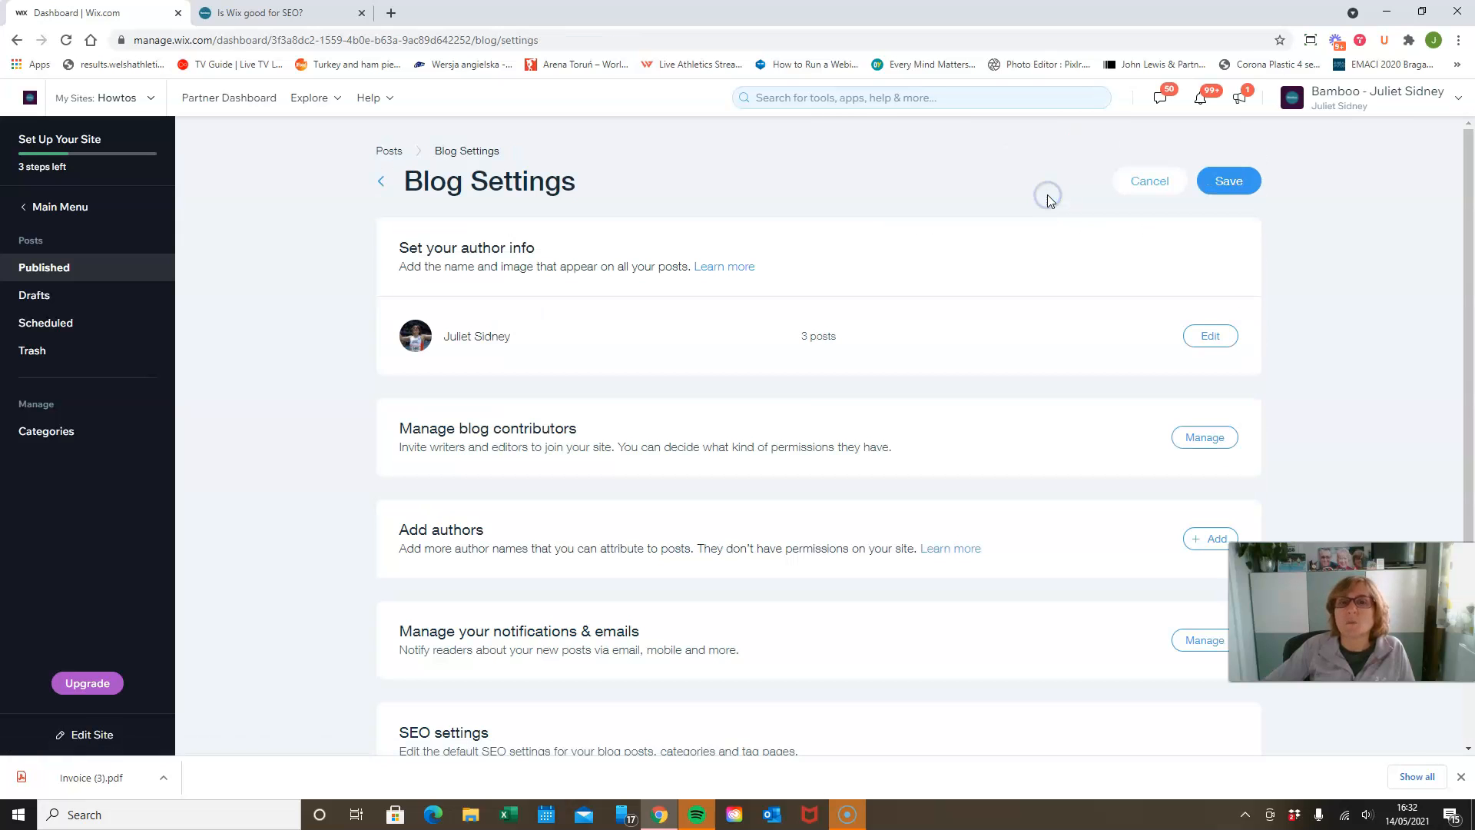
scroll(826, 406, "down", 2)
scroll(826, 407, "down", 2)
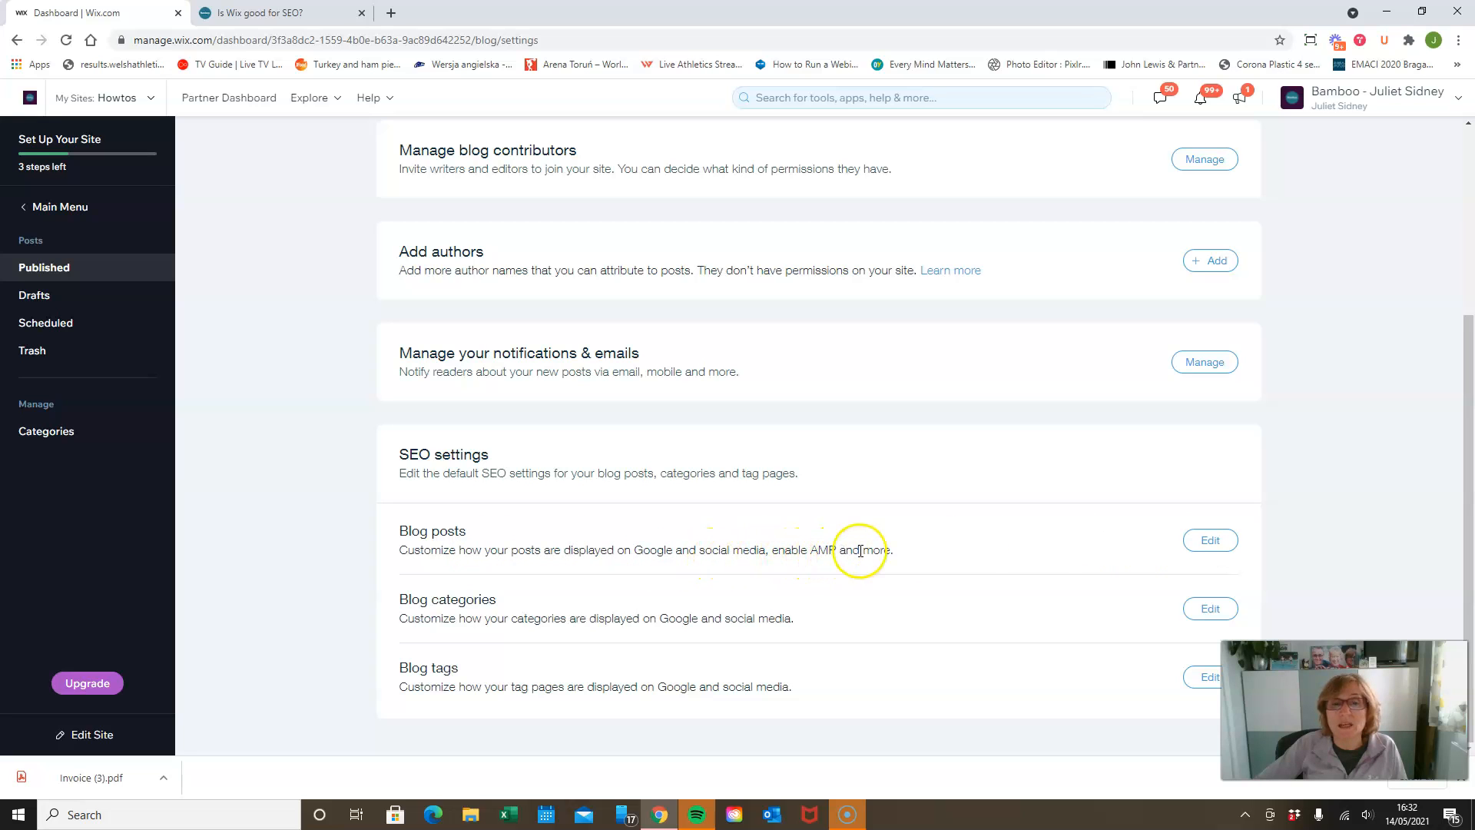
left_click(1202, 540)
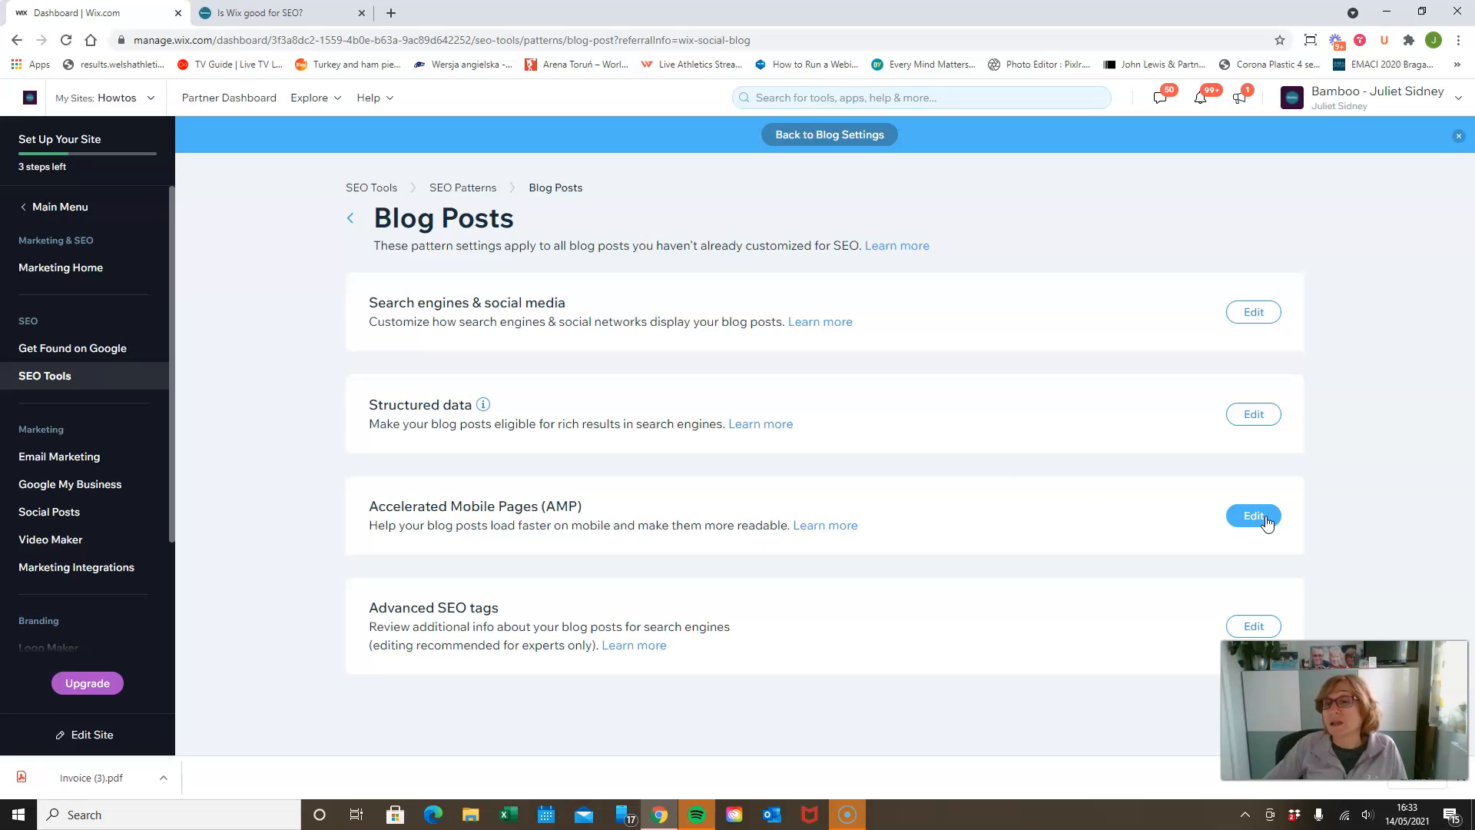
Open the help article about Accelerated Mobile Pages (AMP) for blog posts and skim through it.
left_click(826, 525)
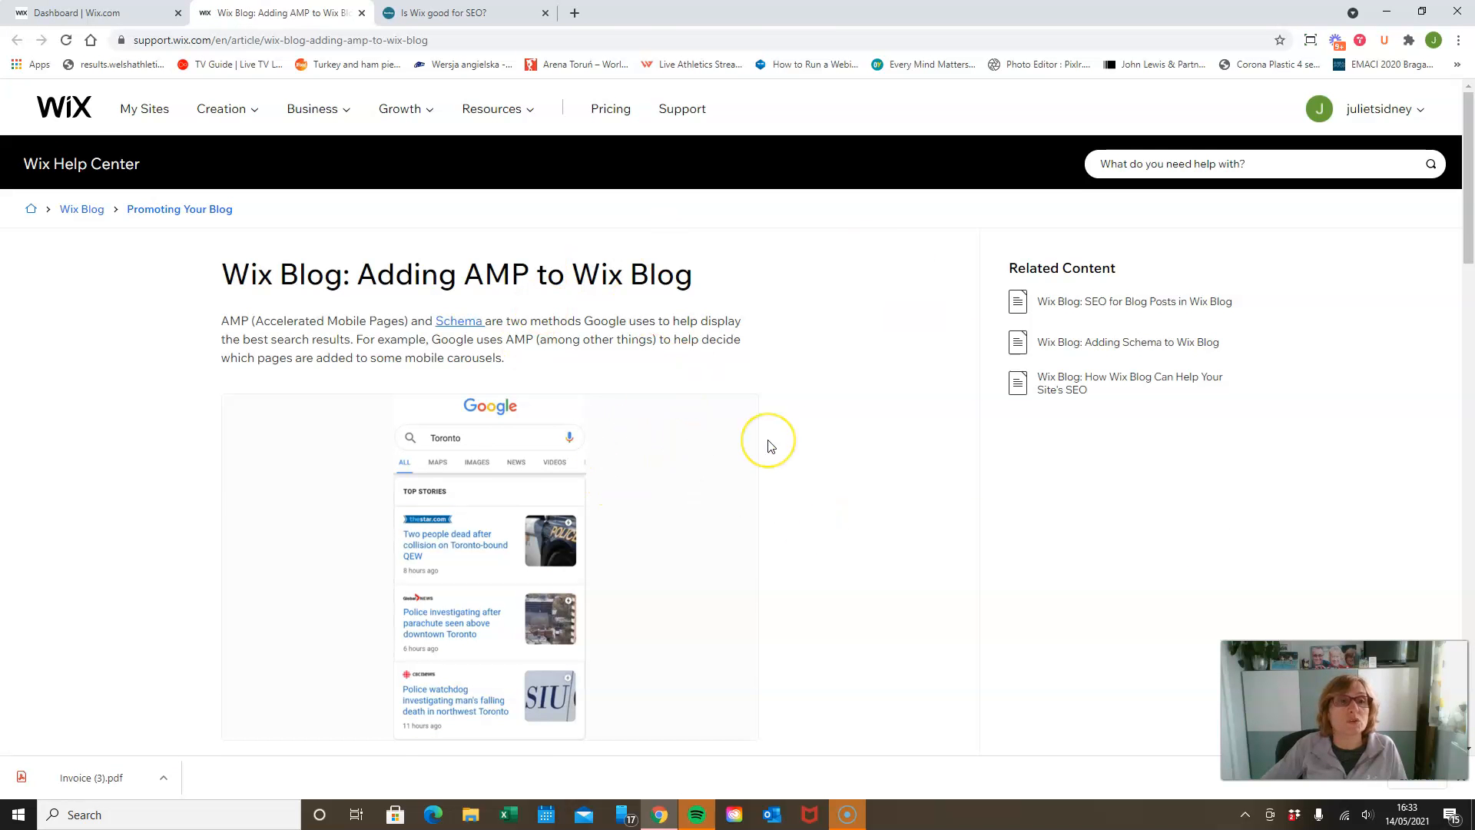
scroll(768, 442, "down", 3)
scroll(770, 447, "down", 4)
scroll(771, 447, "up", 7)
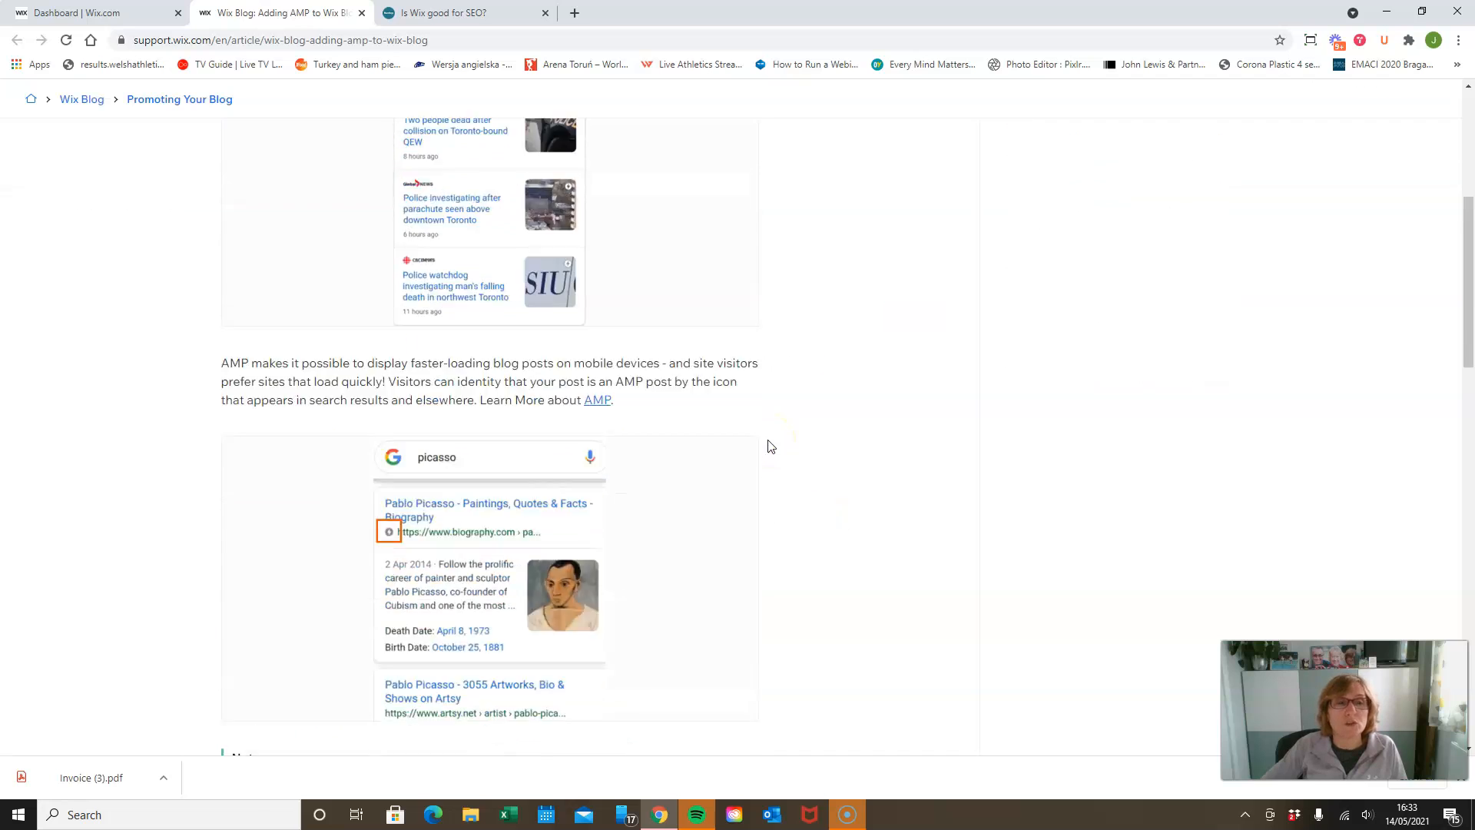